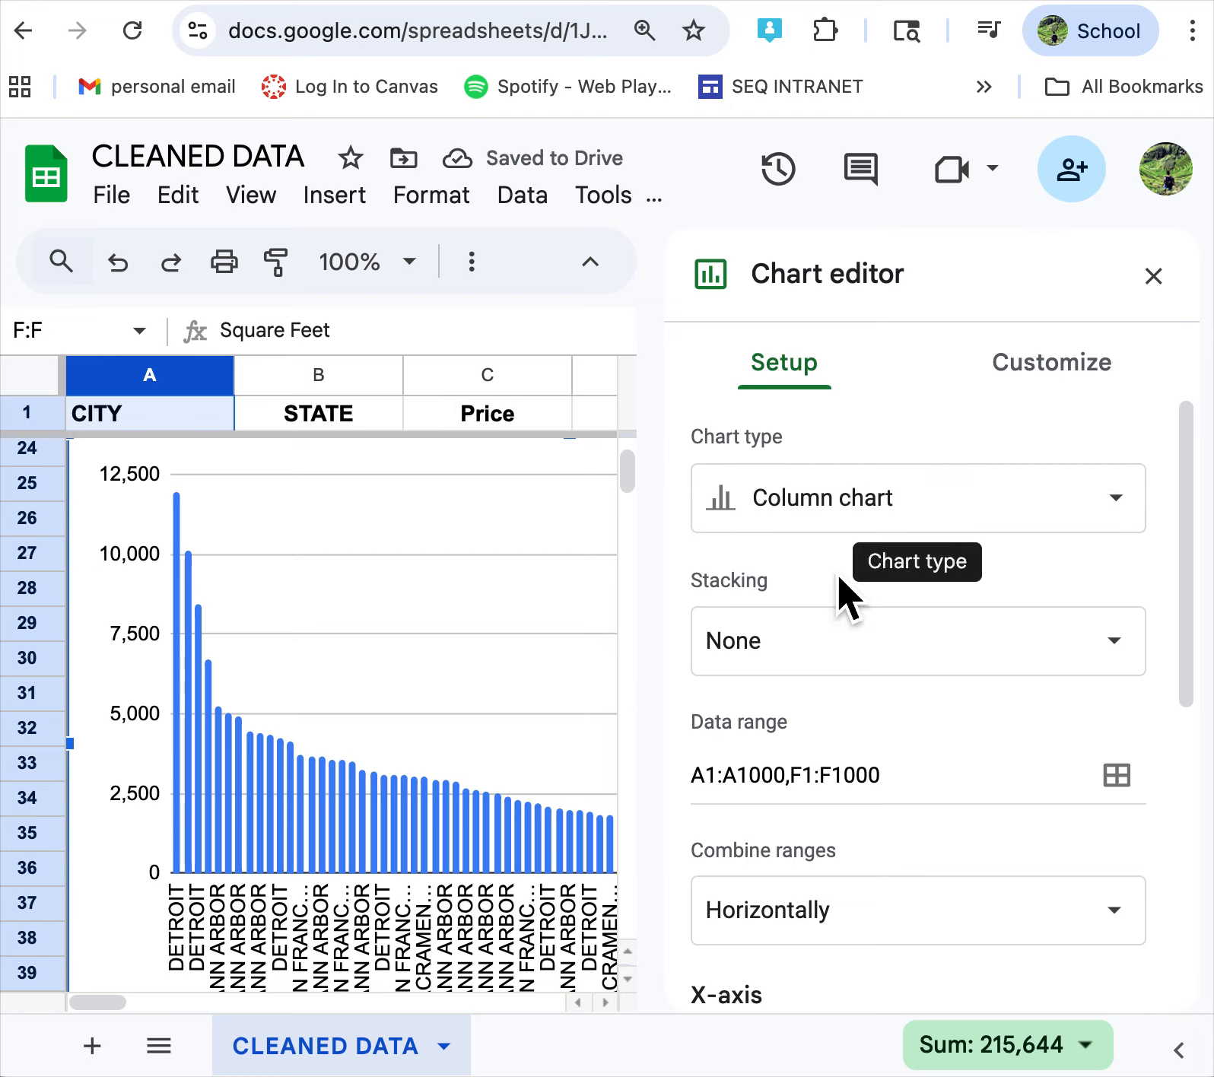
# - Aggregate the column chart's Square Feet values by CITY
pyautogui.scroll(-5, 825, 570)
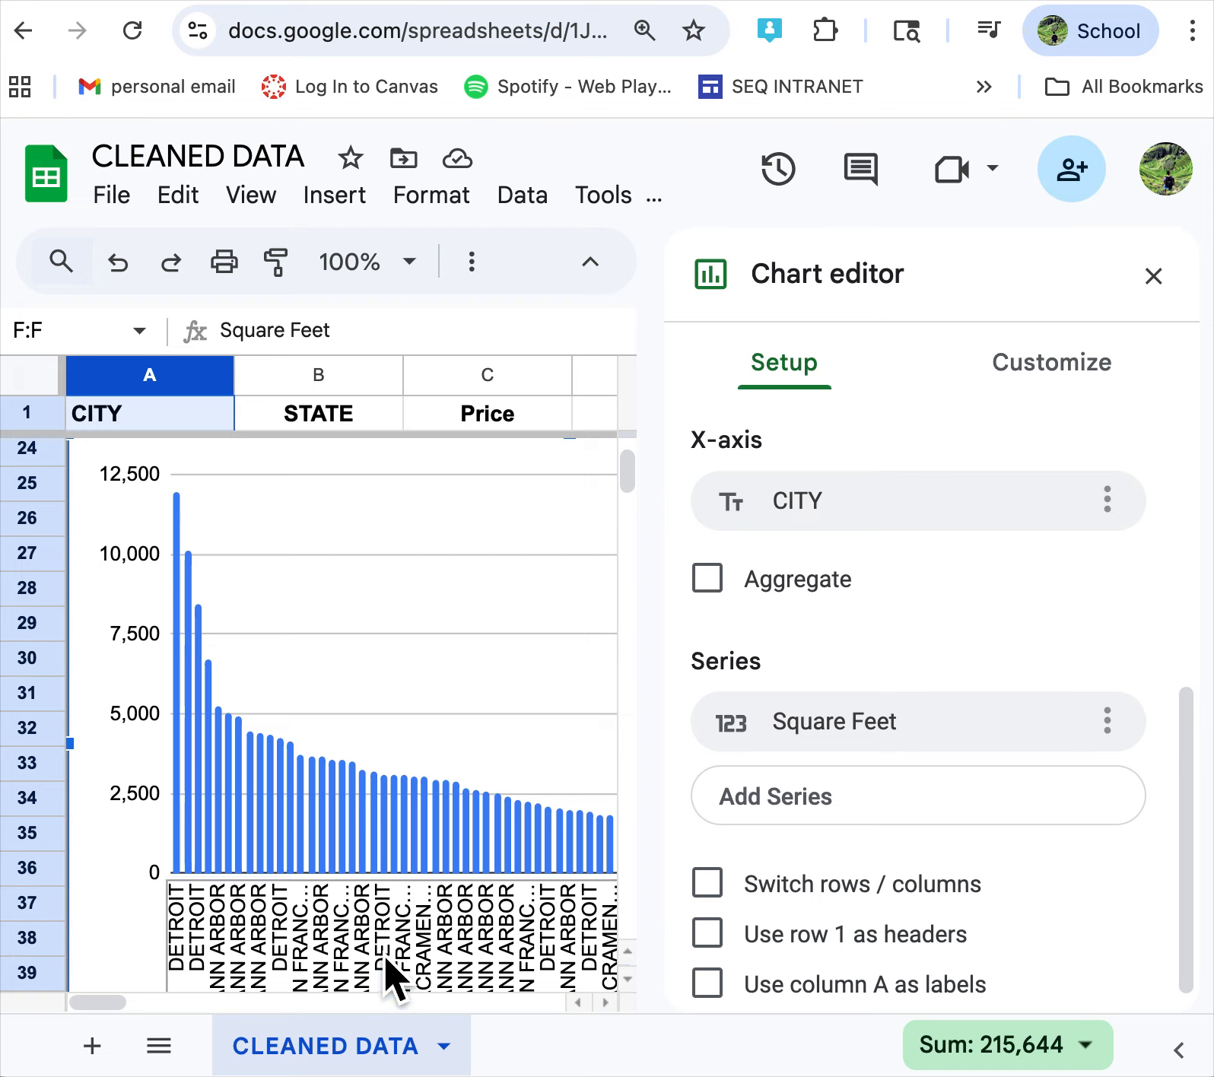
pyautogui.click(716, 597)
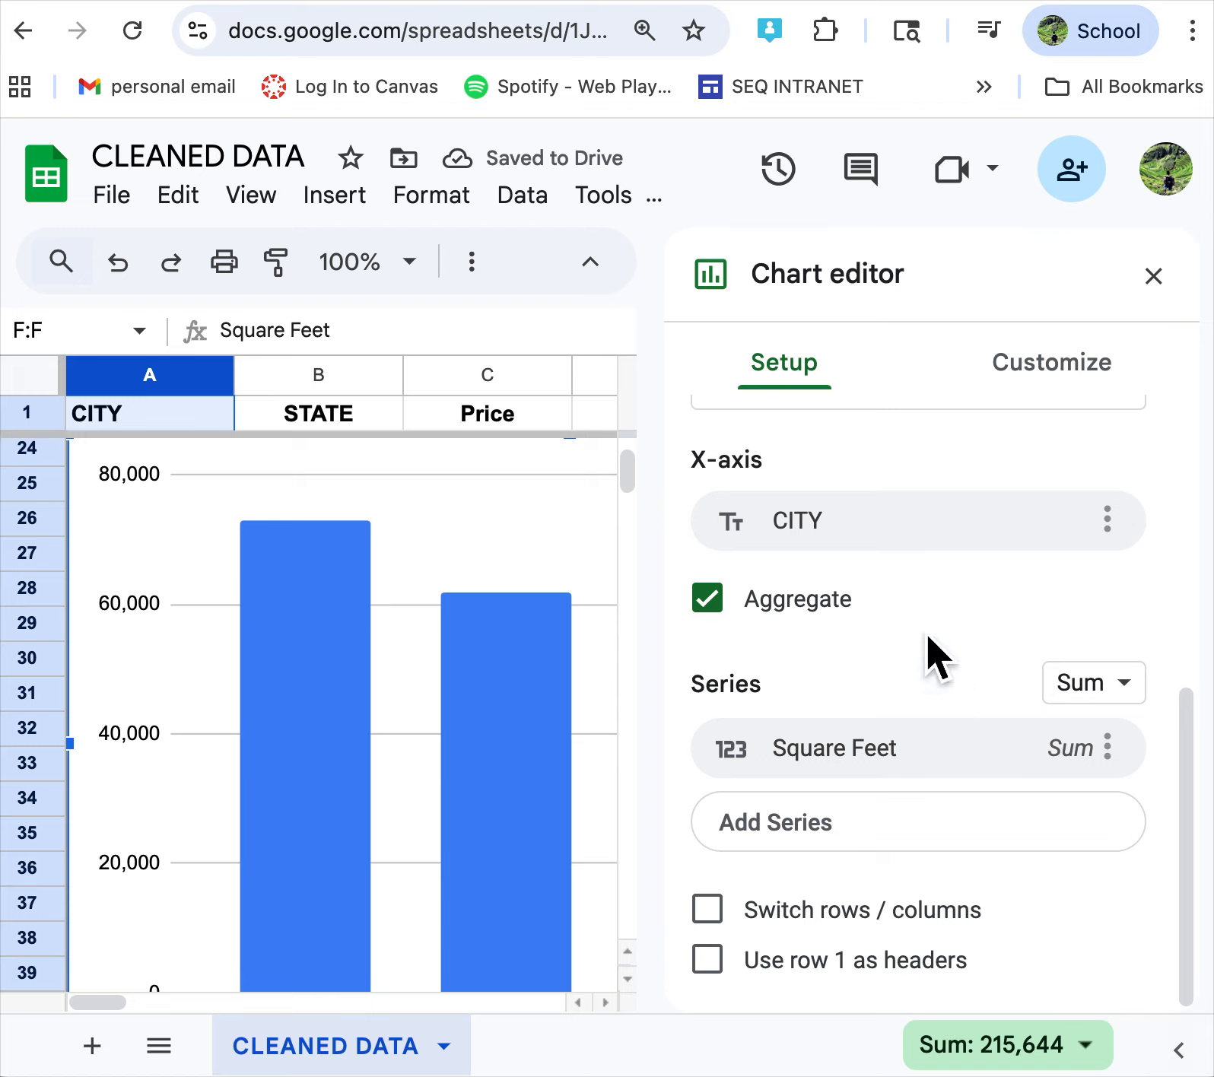
pyautogui.scroll(-3, 500, 718)
pyautogui.scroll(2, 500, 718)
pyautogui.hscroll(1, 499, 718)
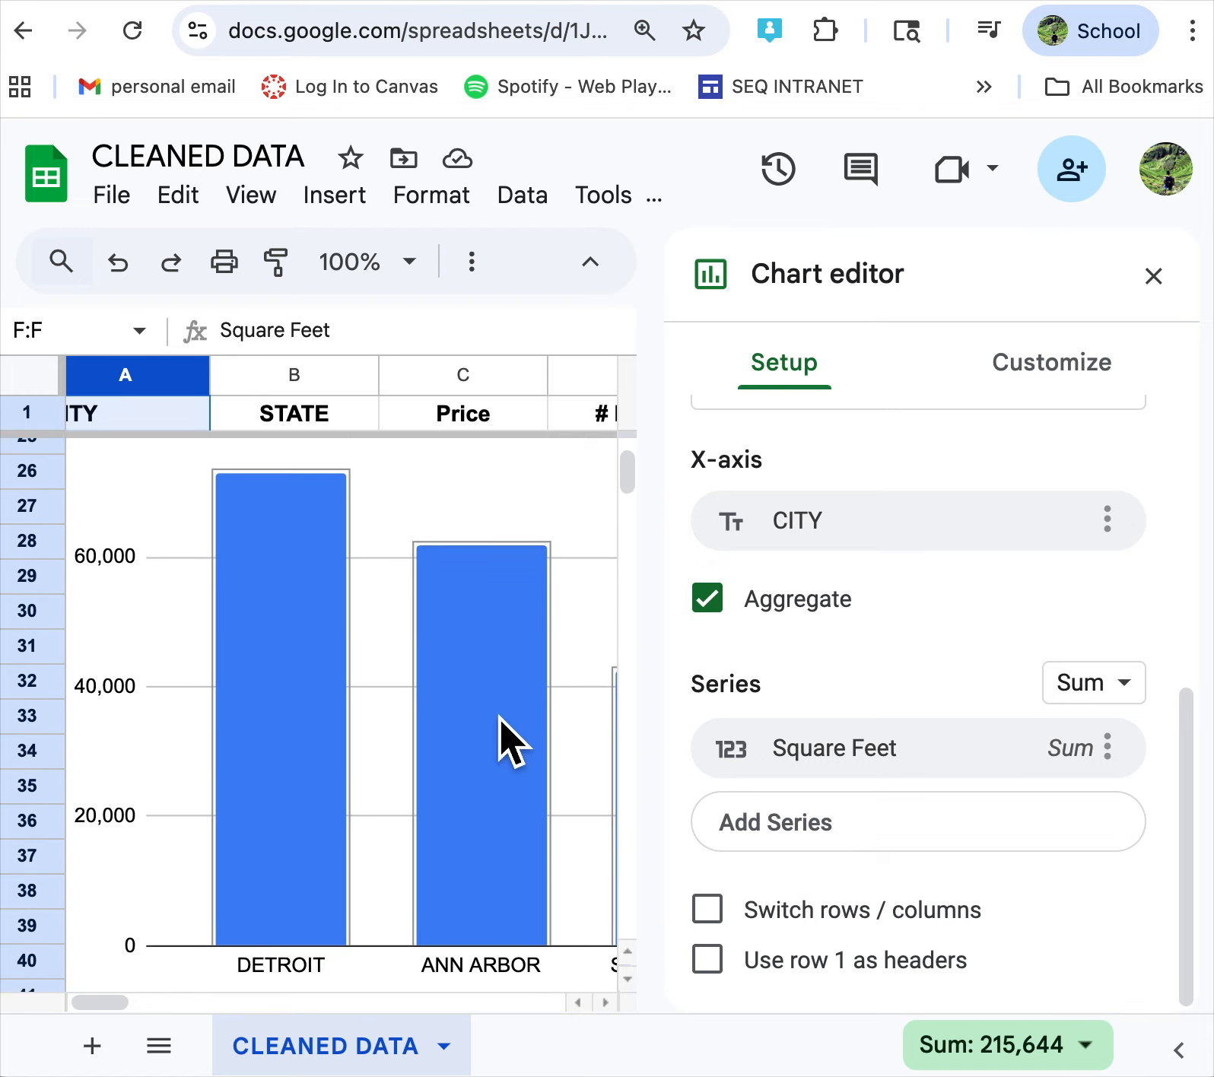
# - Set the Square Feet series' aggregation to Median and close the chart editor
pyautogui.click(1121, 713)
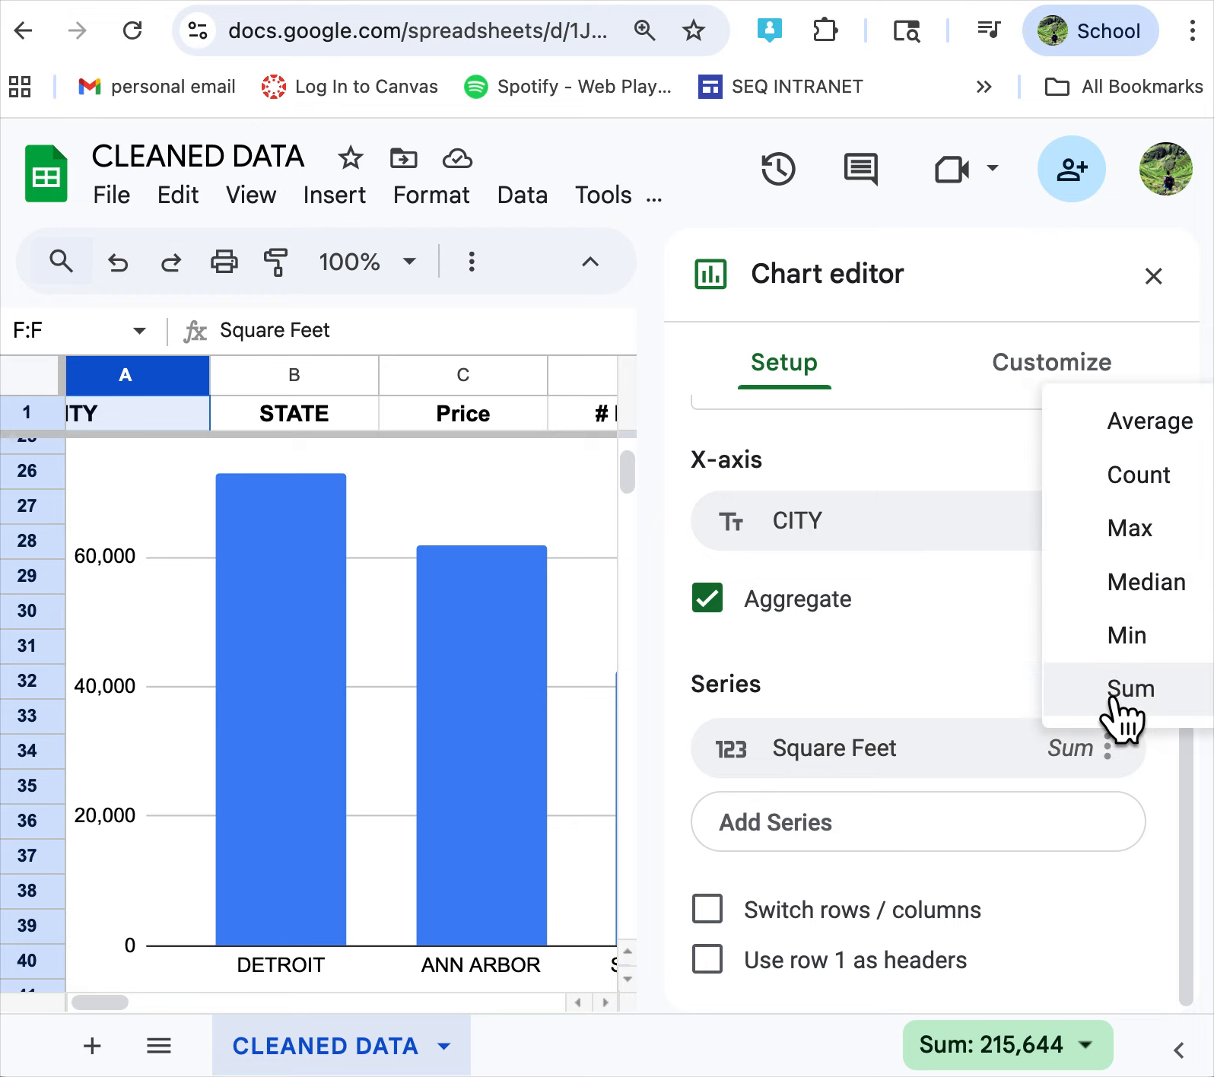
pyautogui.click(1172, 590)
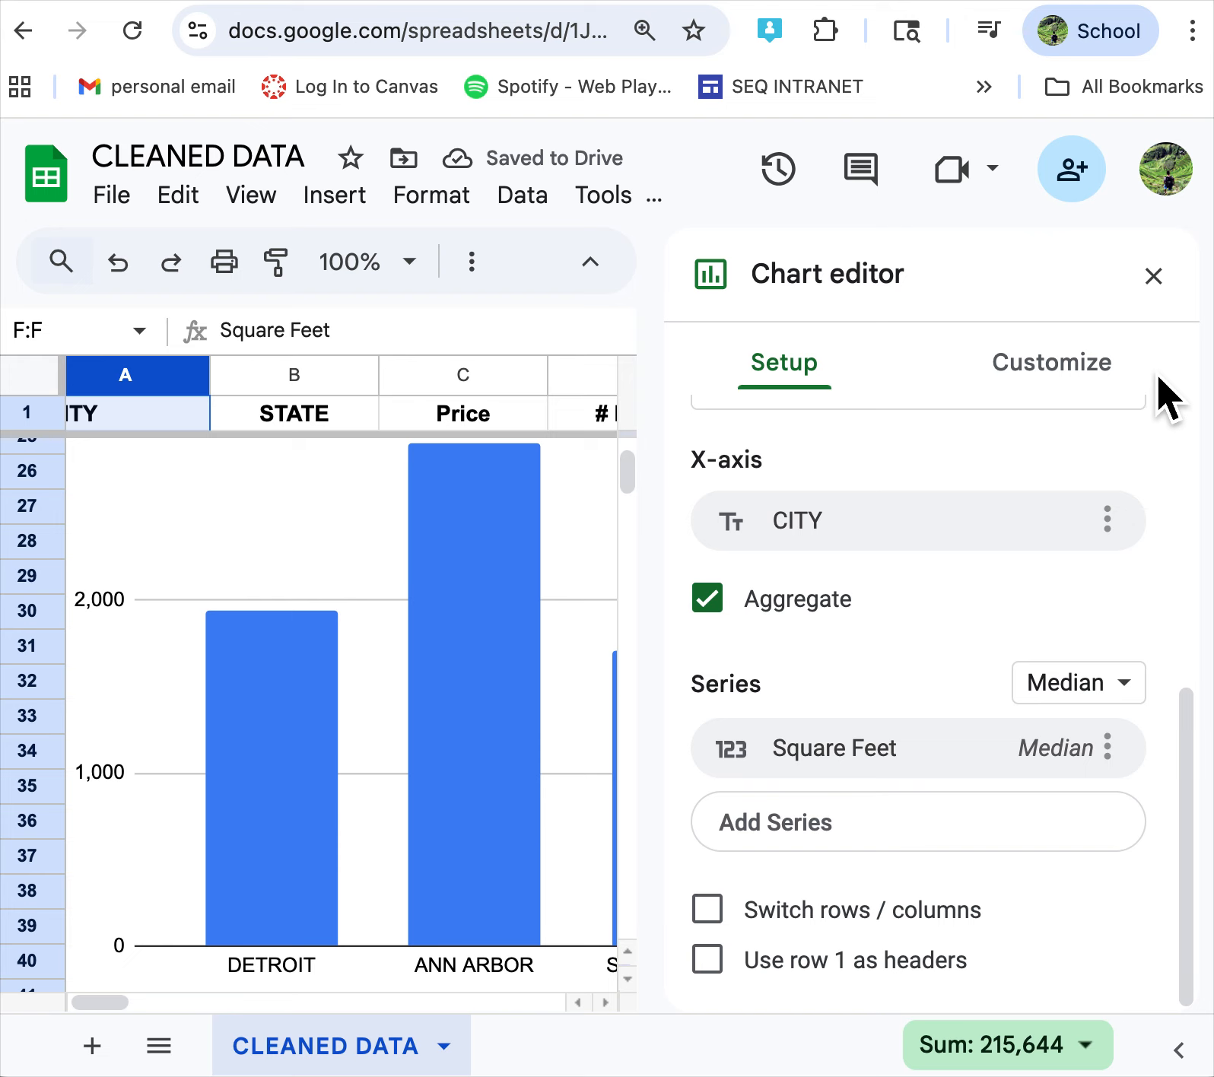
pyautogui.click(1154, 275)
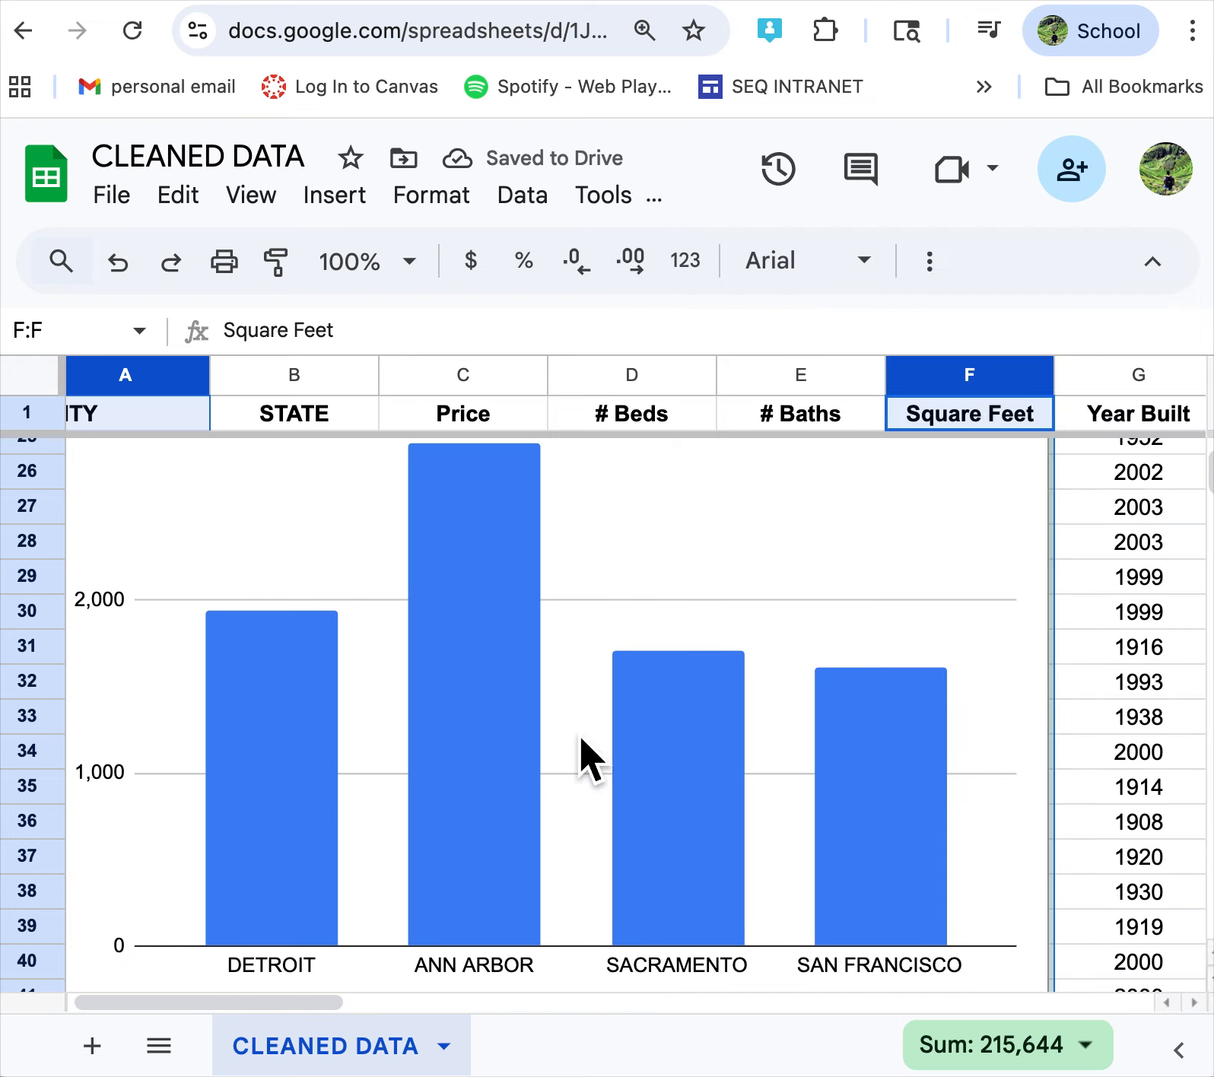
# - Examine the chart's median square footage columns for the different cities
pyautogui.scroll(2, 579, 738)
pyautogui.scroll(-1, 579, 738)
pyautogui.scroll(2, 581, 739)
pyautogui.scroll(-4, 581, 739)
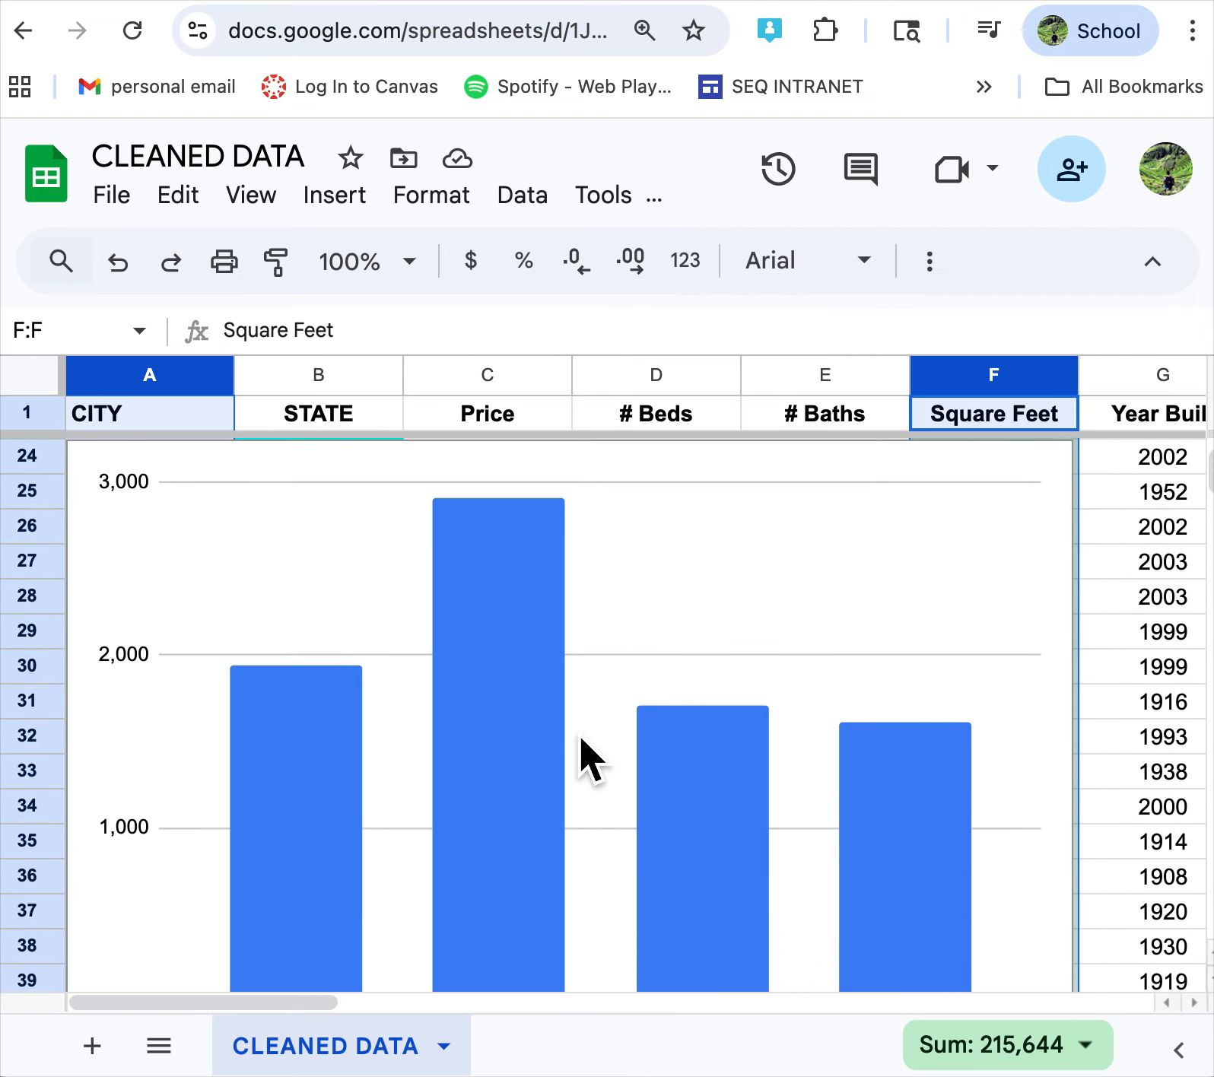
pyautogui.scroll(1, 581, 738)
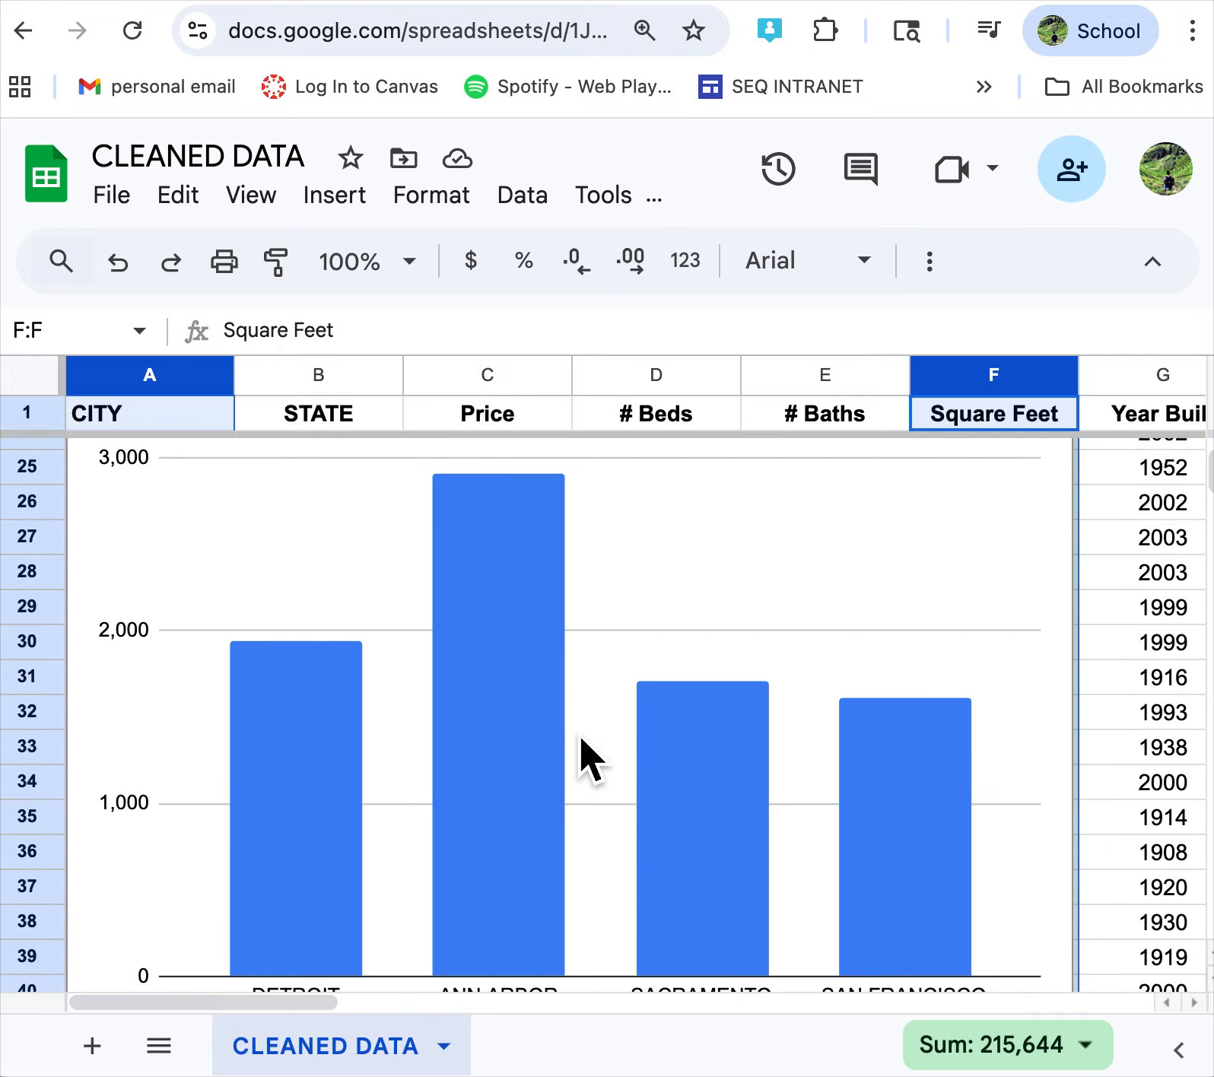
pyautogui.scroll(-2, 581, 738)
pyautogui.scroll(1, 580, 738)
pyautogui.scroll(3, 579, 733)
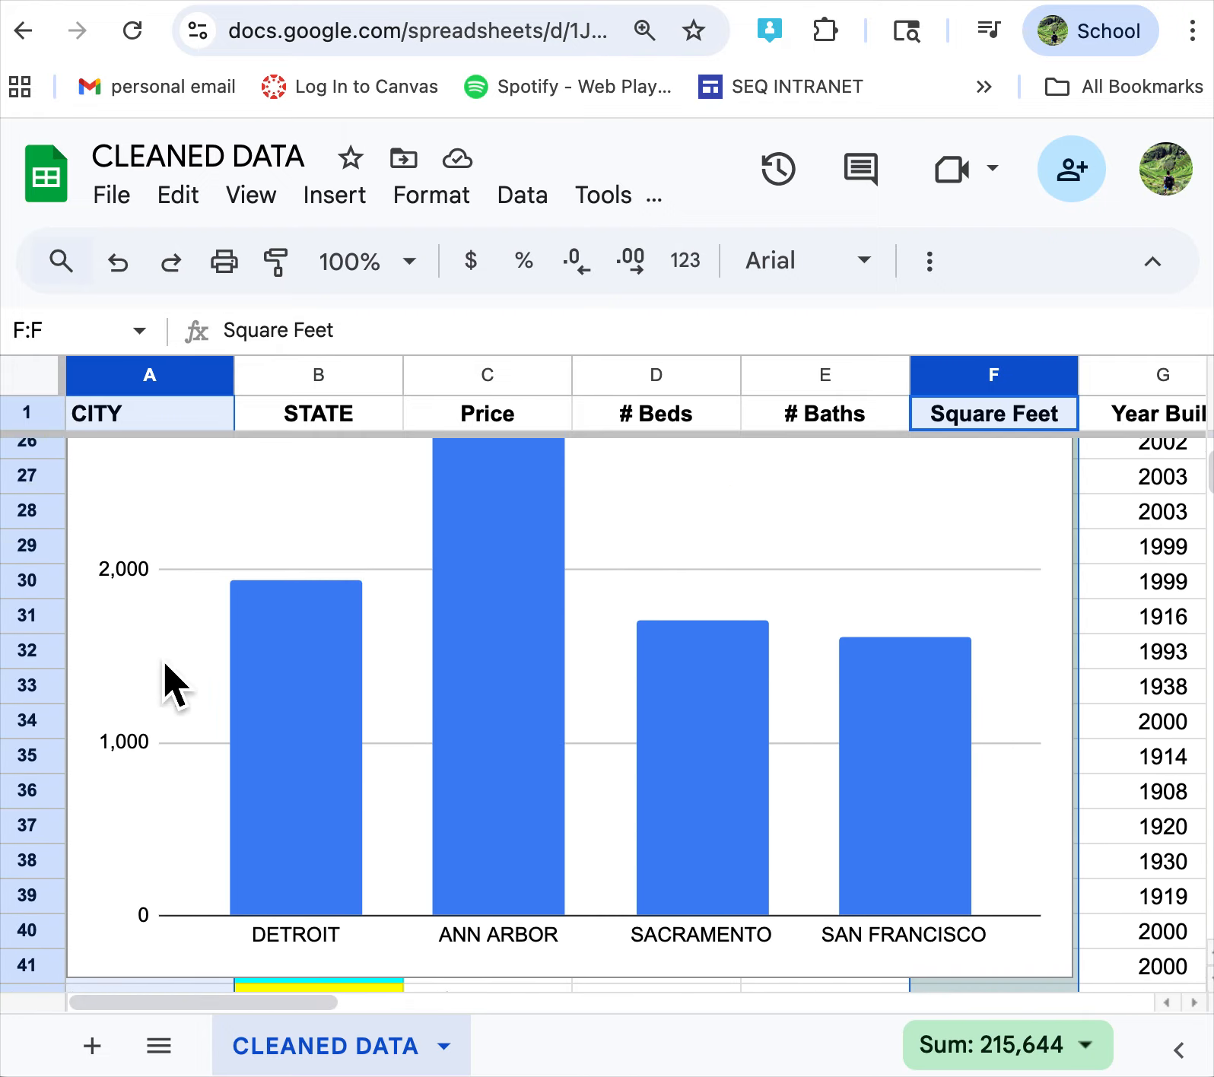
pyautogui.scroll(-1, 178, 810)
# - Reopen the median square footage column chart for editing
pyautogui.click(534, 657)
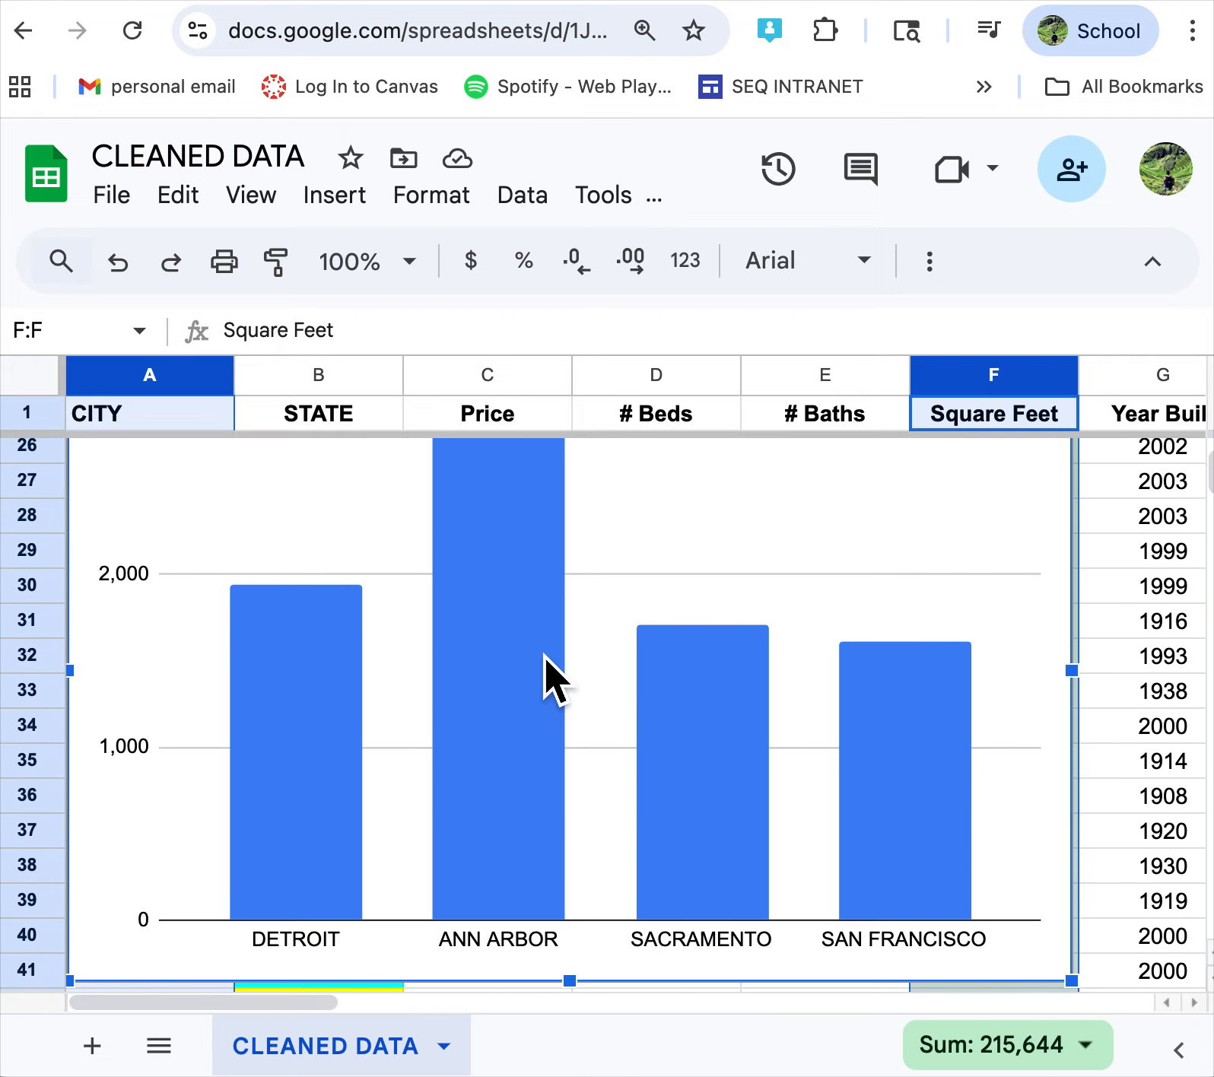
pyautogui.scroll(3, 802, 637)
pyautogui.click(1048, 610)
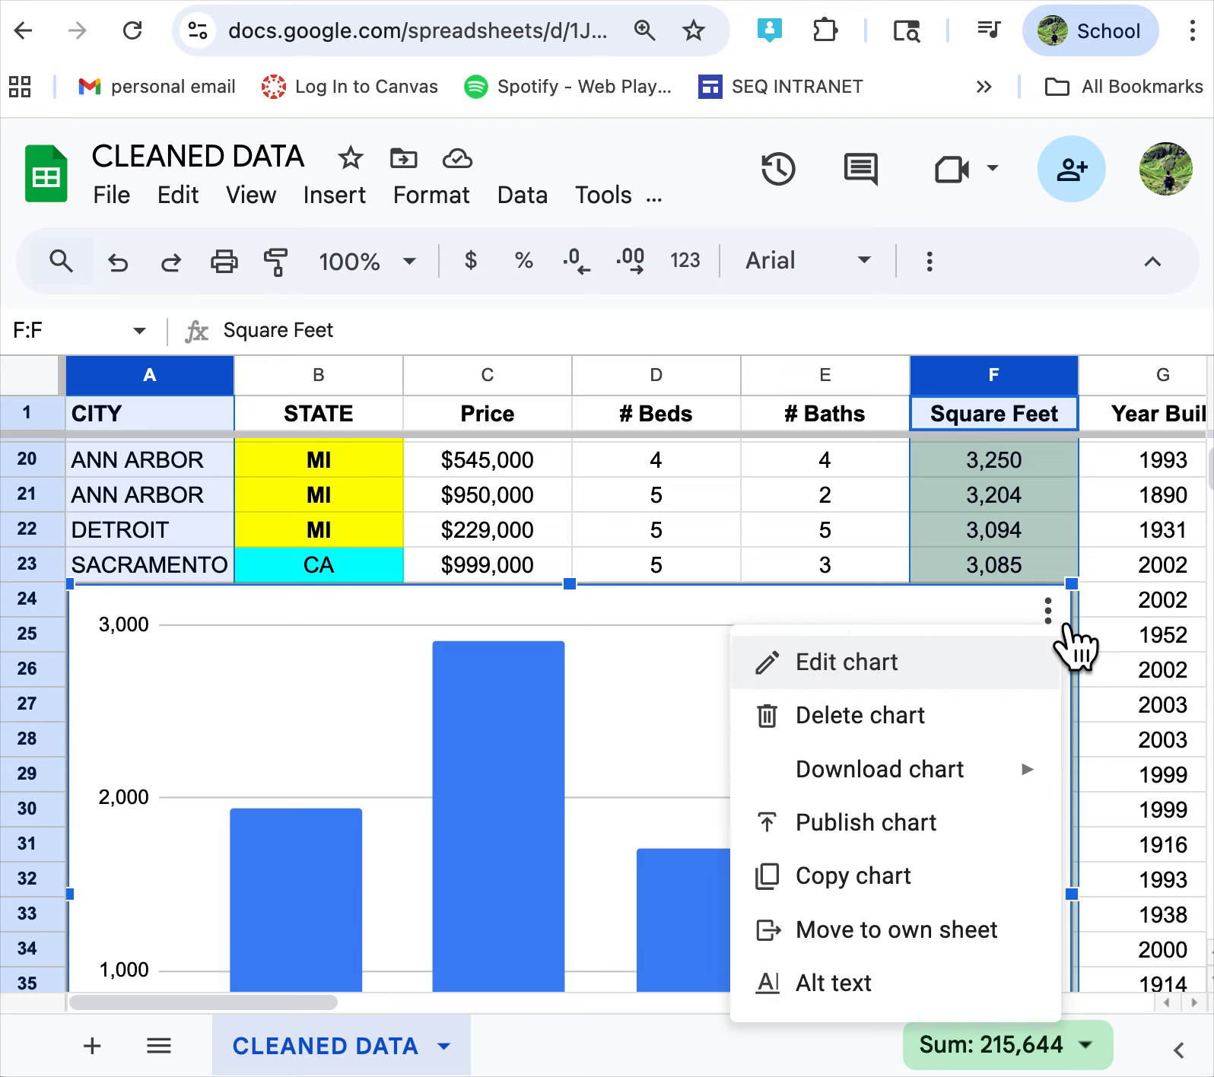
pyautogui.click(816, 666)
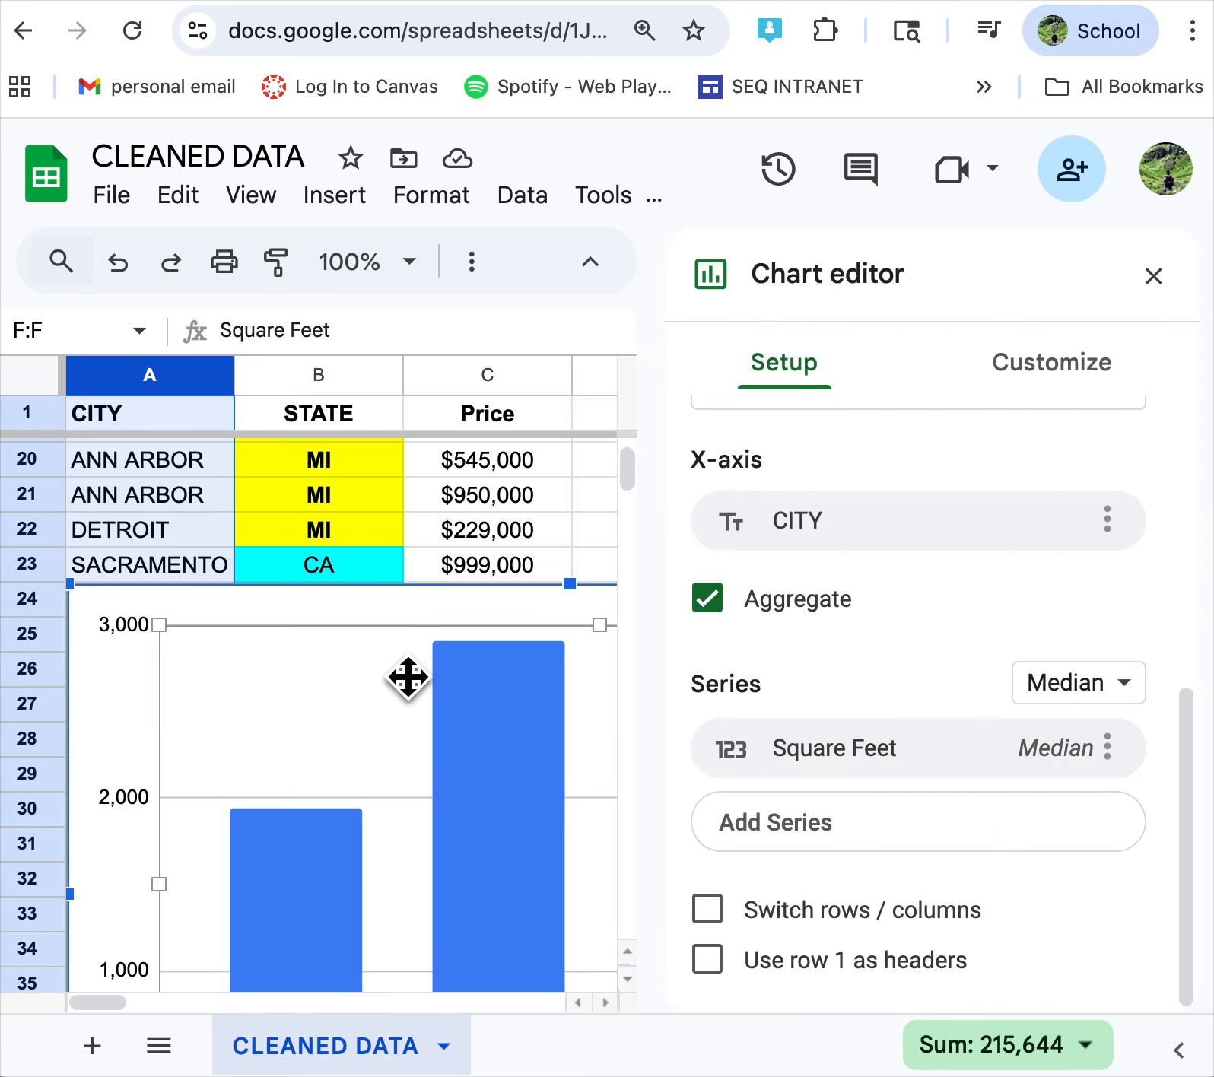
pyautogui.scroll(-3, 407, 678)
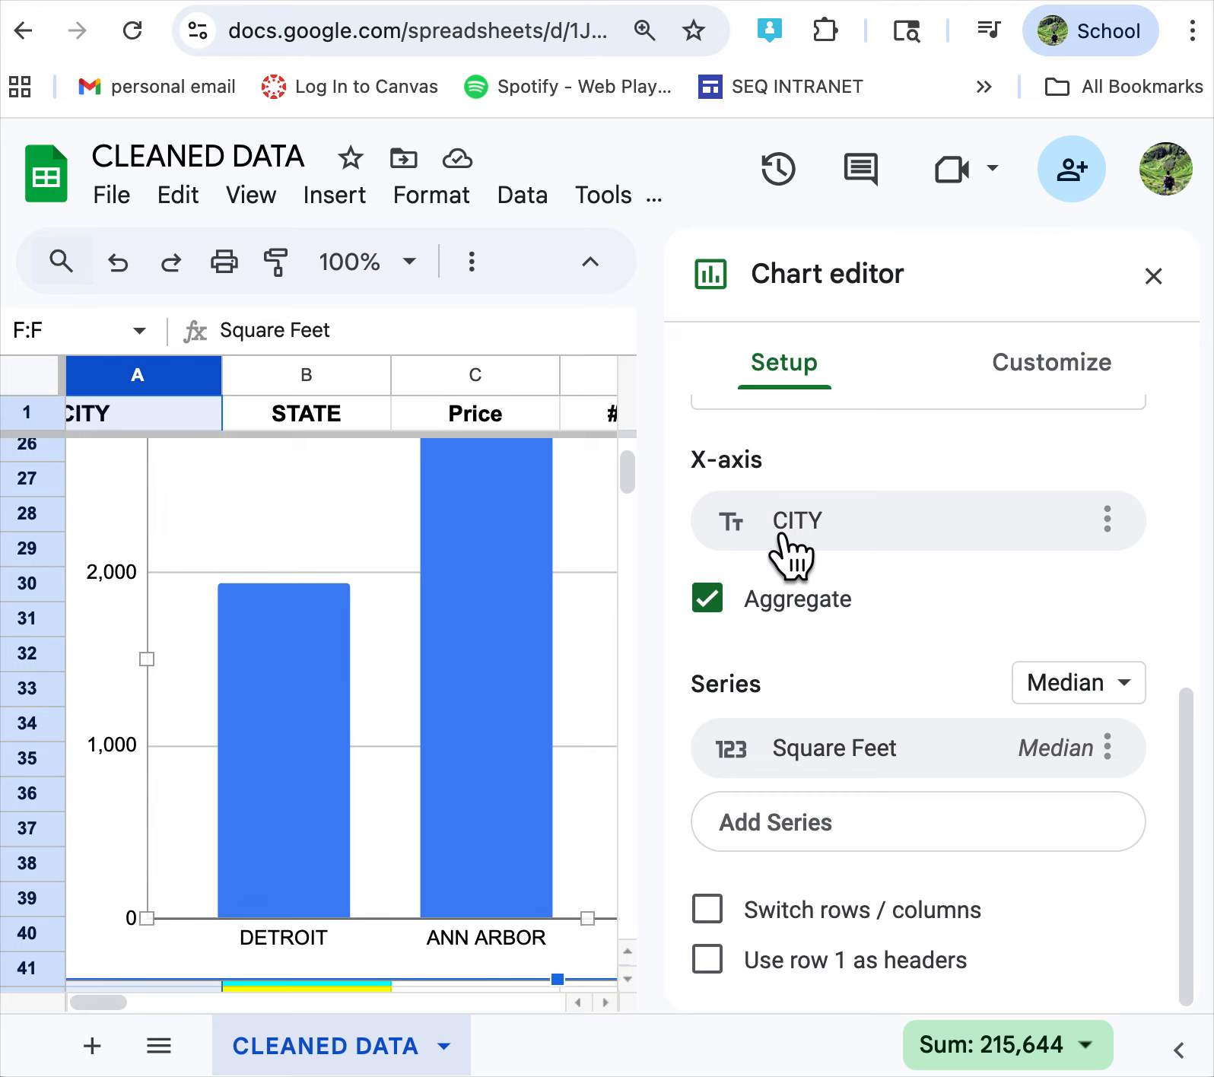
# - Add the horizontal axis title "CITY" to the column chart
pyautogui.click(1059, 382)
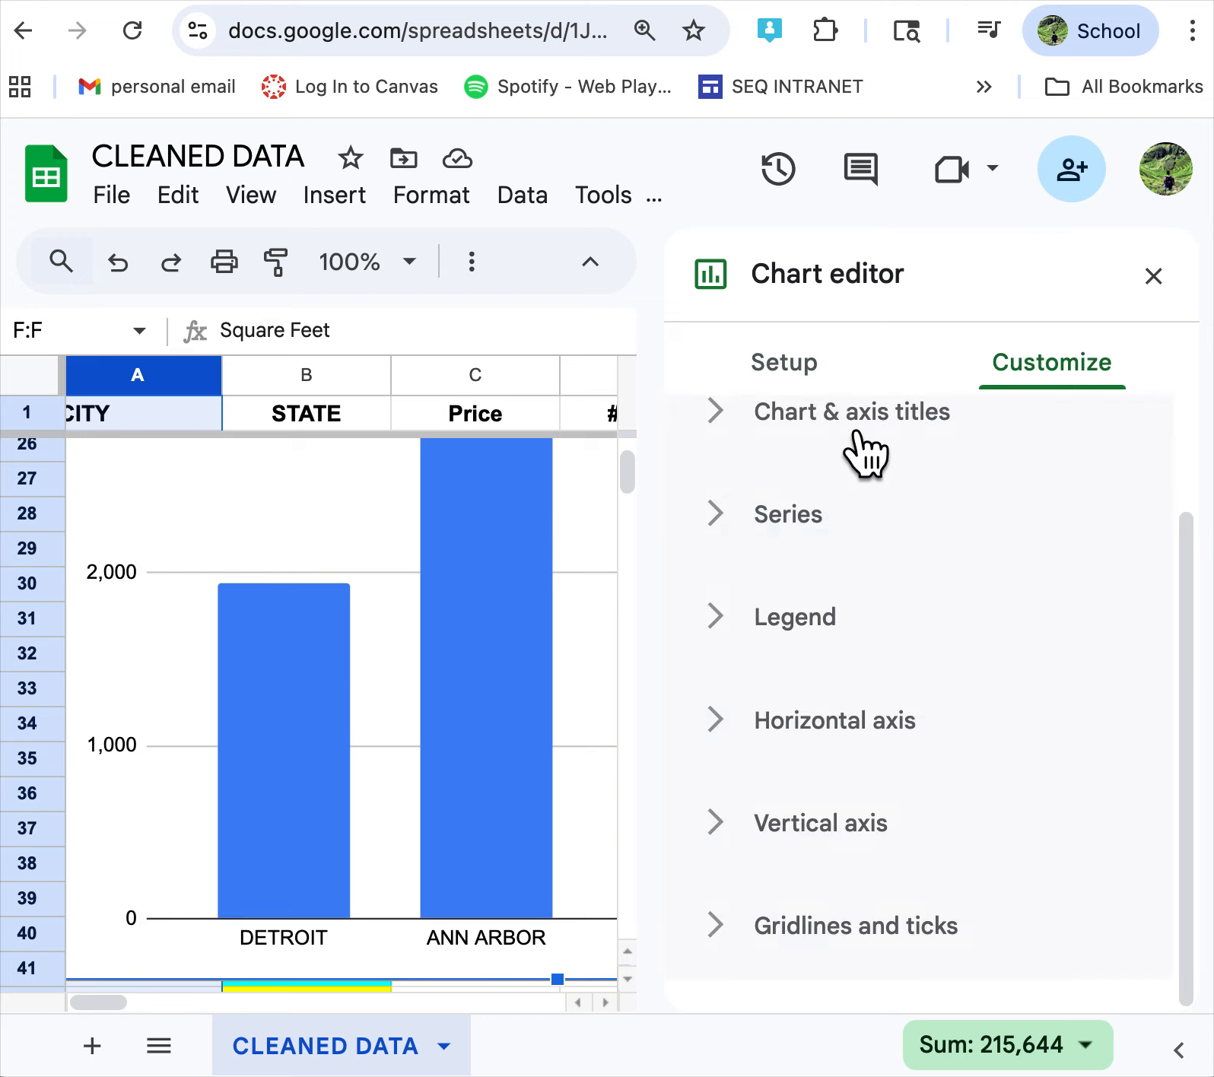
pyautogui.scroll(1, 769, 449)
pyautogui.click(760, 503)
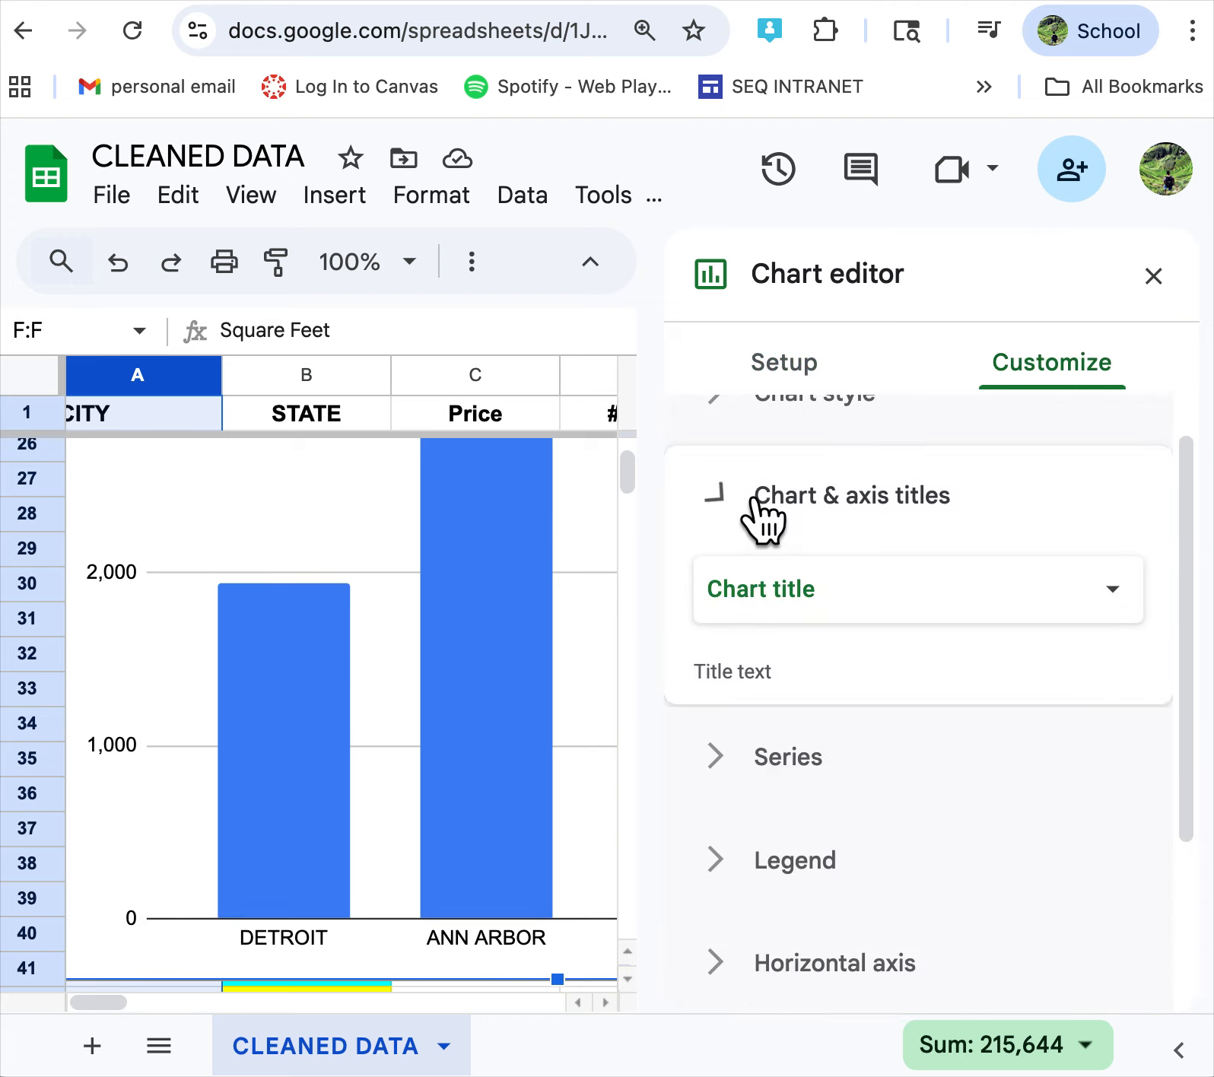
pyautogui.scroll(1, 895, 597)
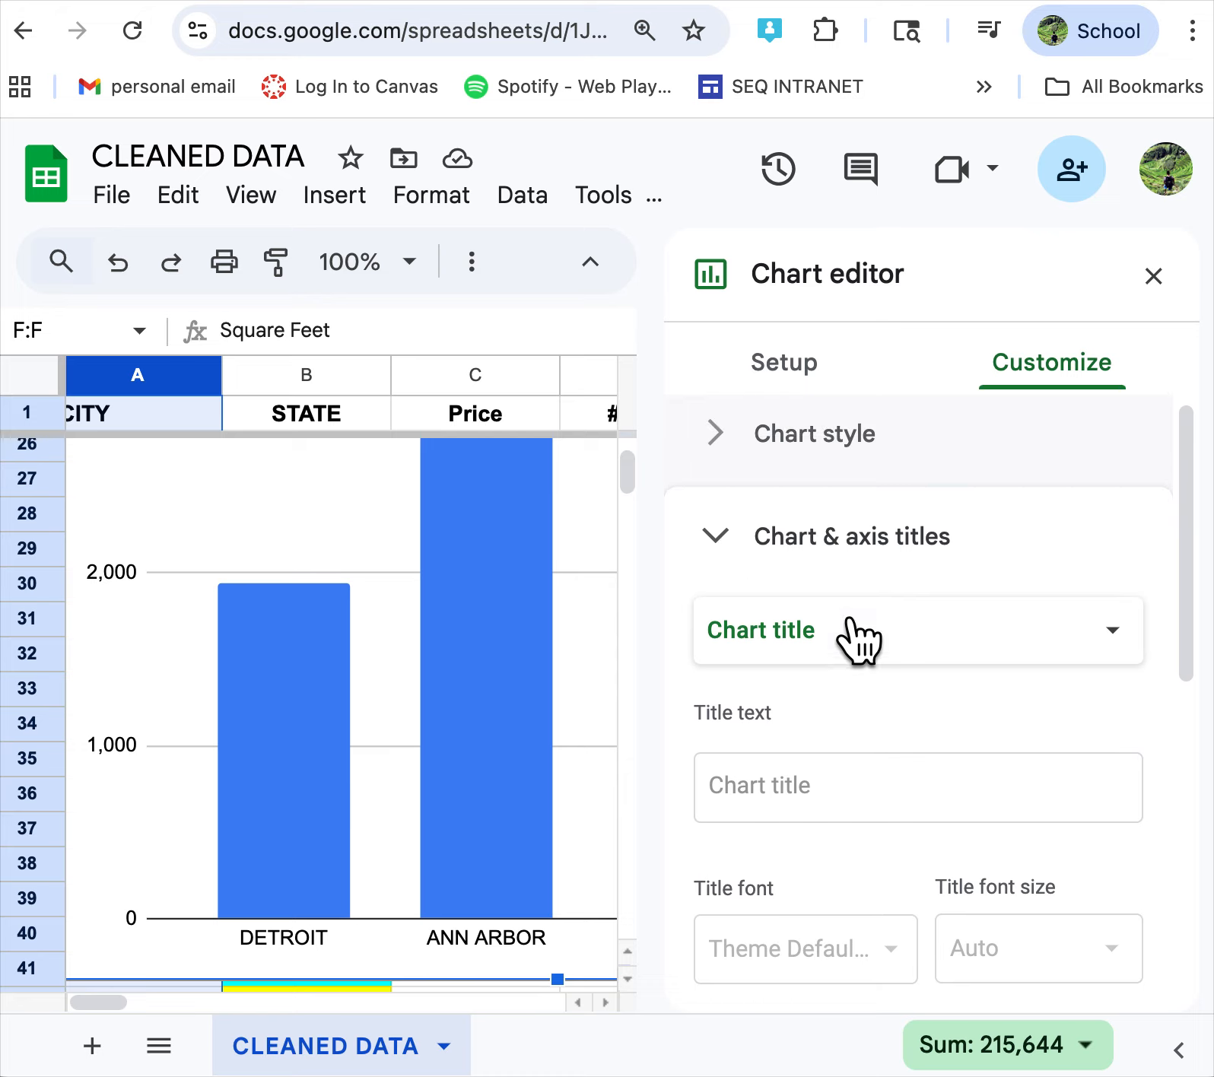
pyautogui.click(840, 649)
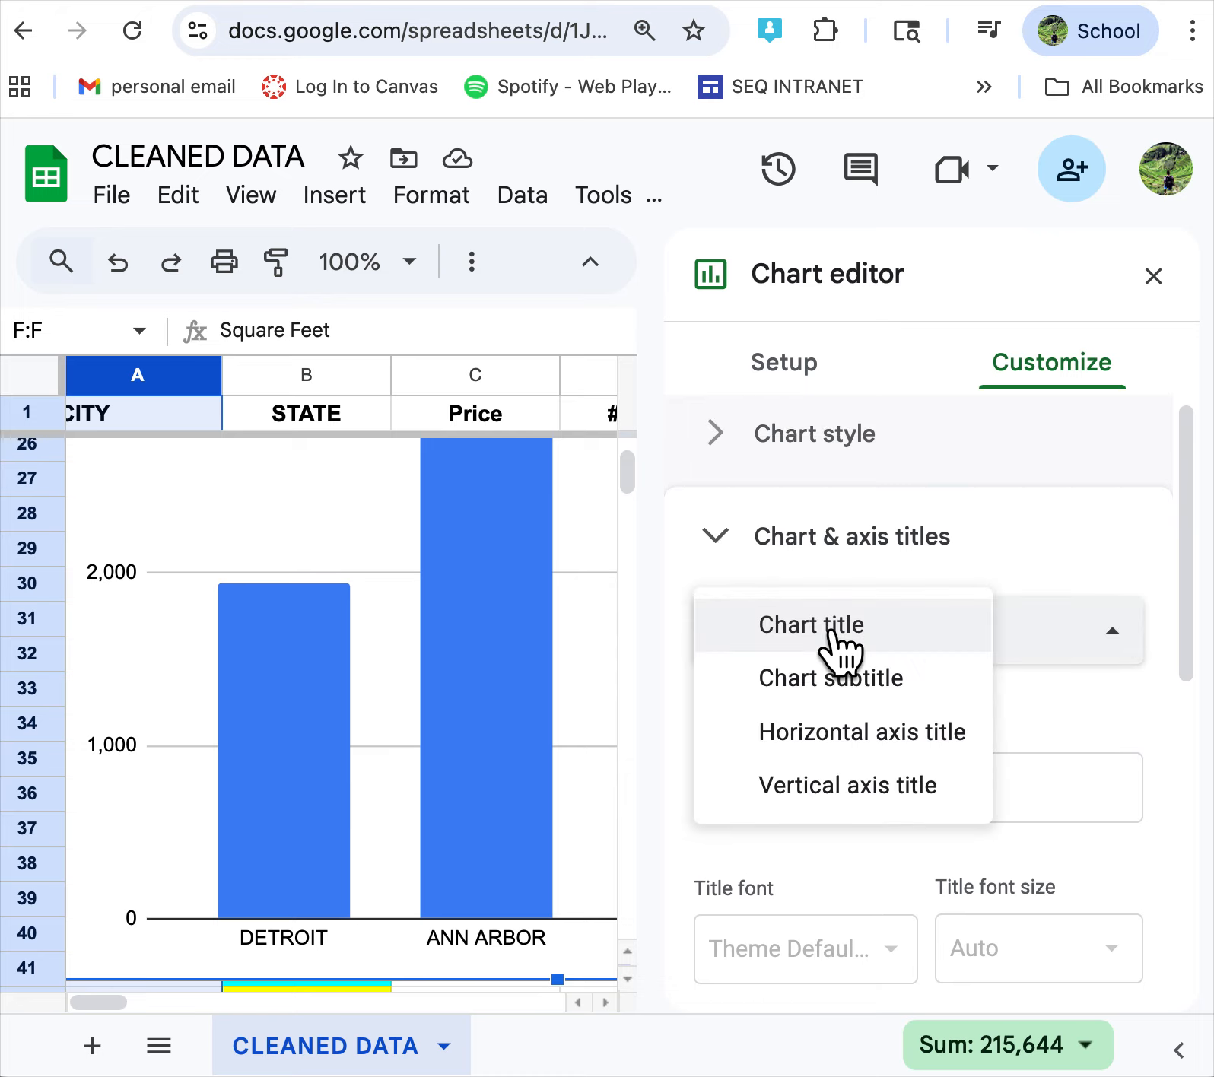
pyautogui.click(894, 742)
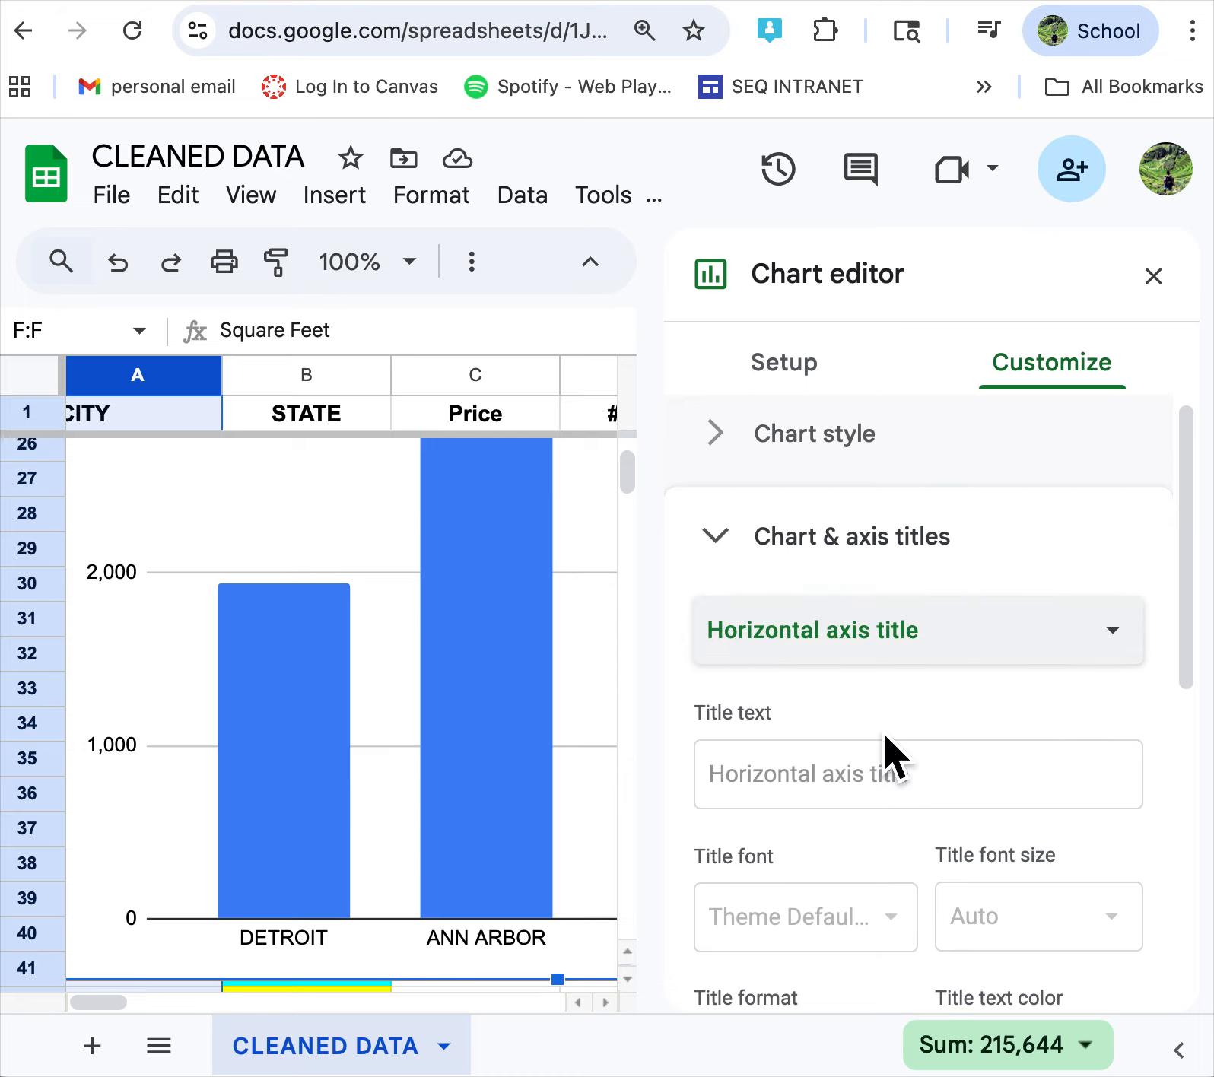
pyautogui.click(863, 784)
pyautogui.write('CITY')
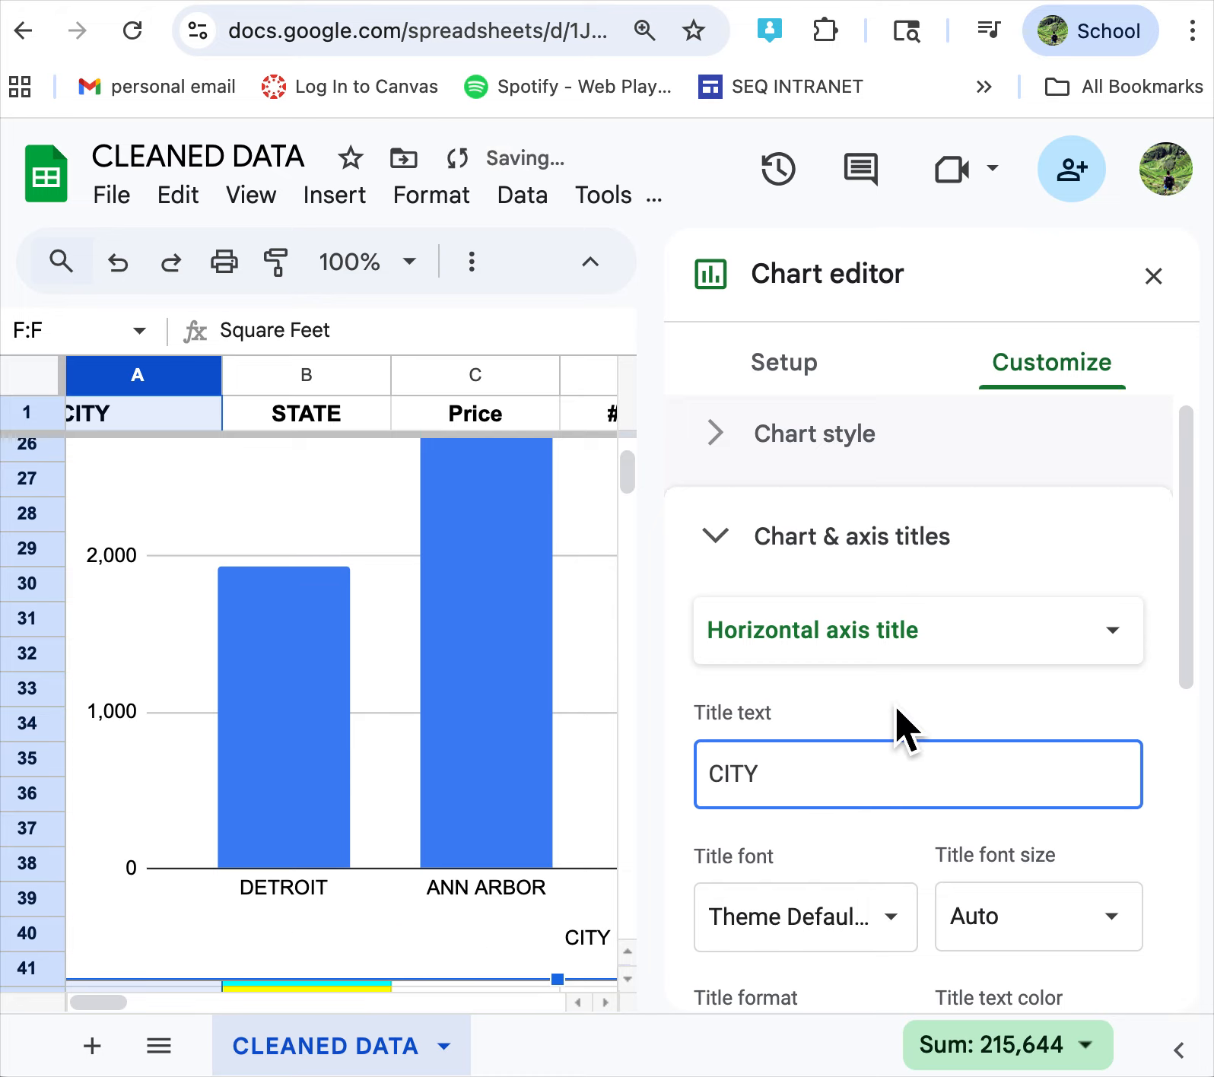
# - Add the vertical axis title "MEDIAN SQ FEET" to the column chart
pyautogui.click(862, 642)
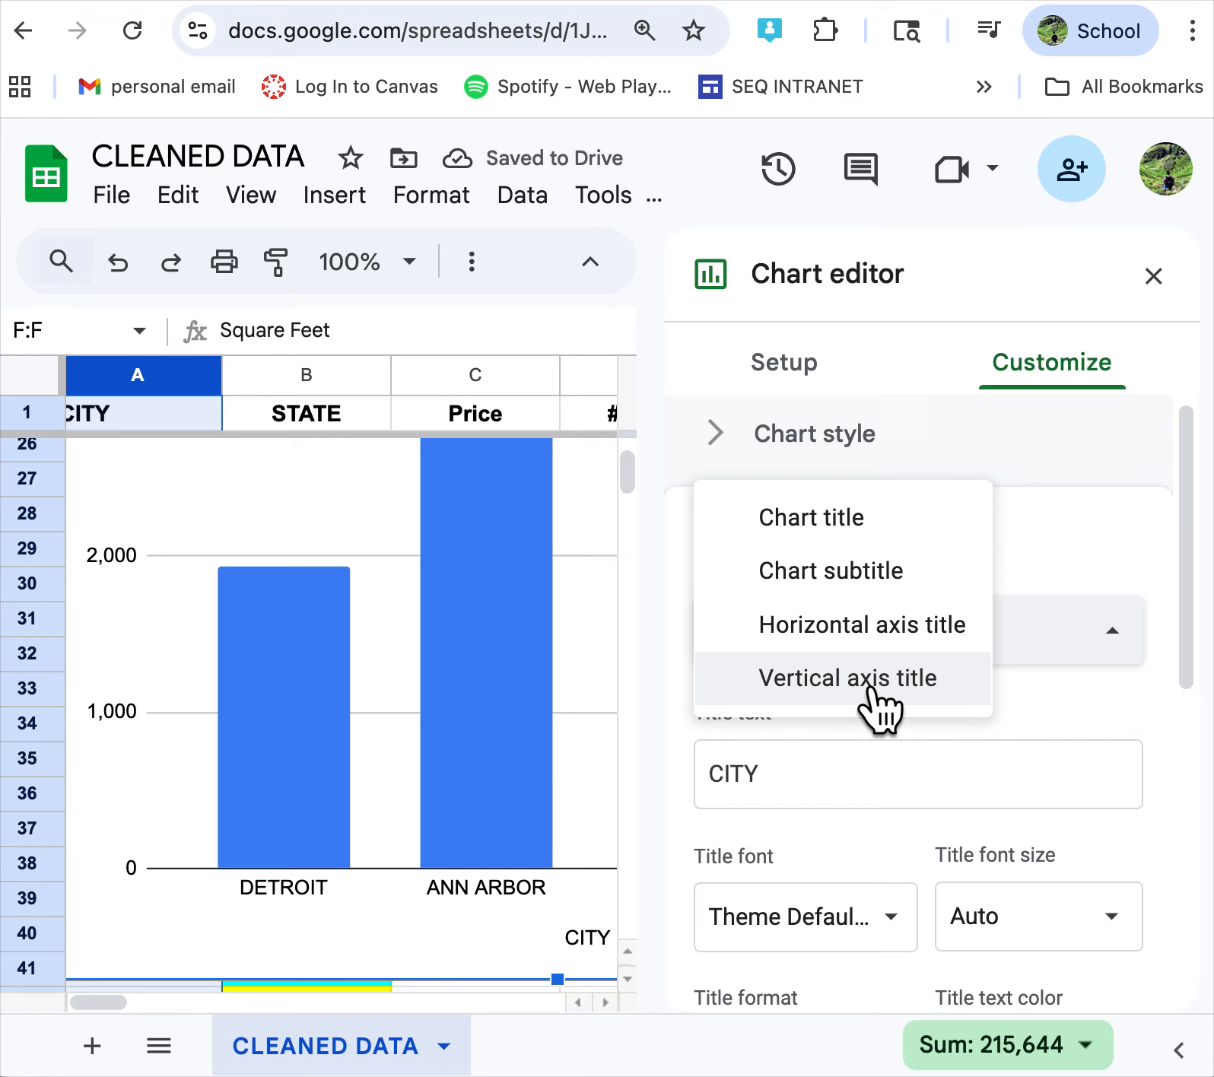
pyautogui.click(865, 679)
pyautogui.click(785, 791)
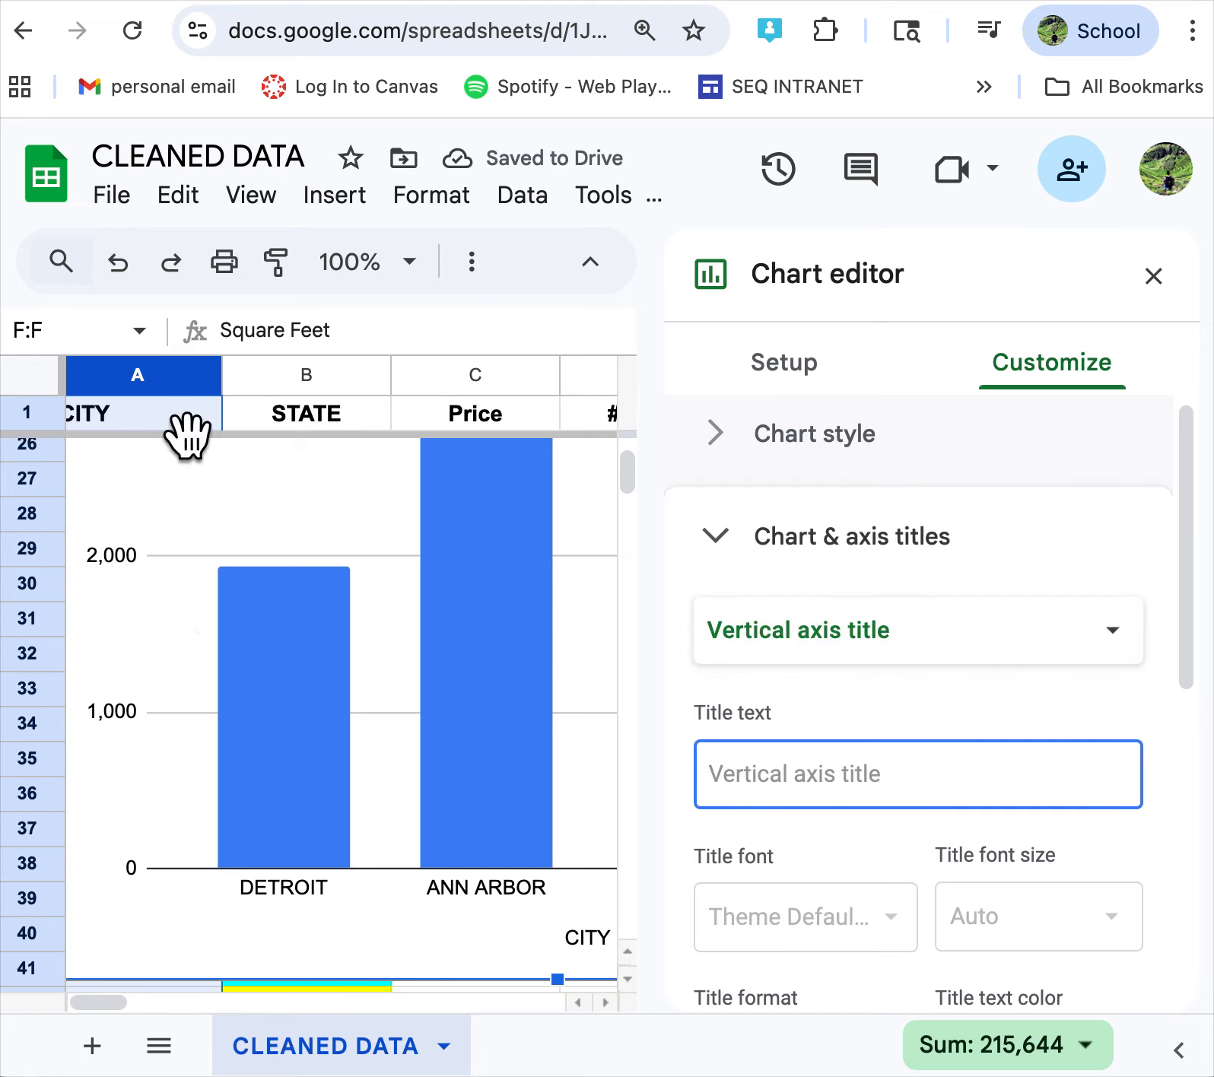
pyautogui.write('S')
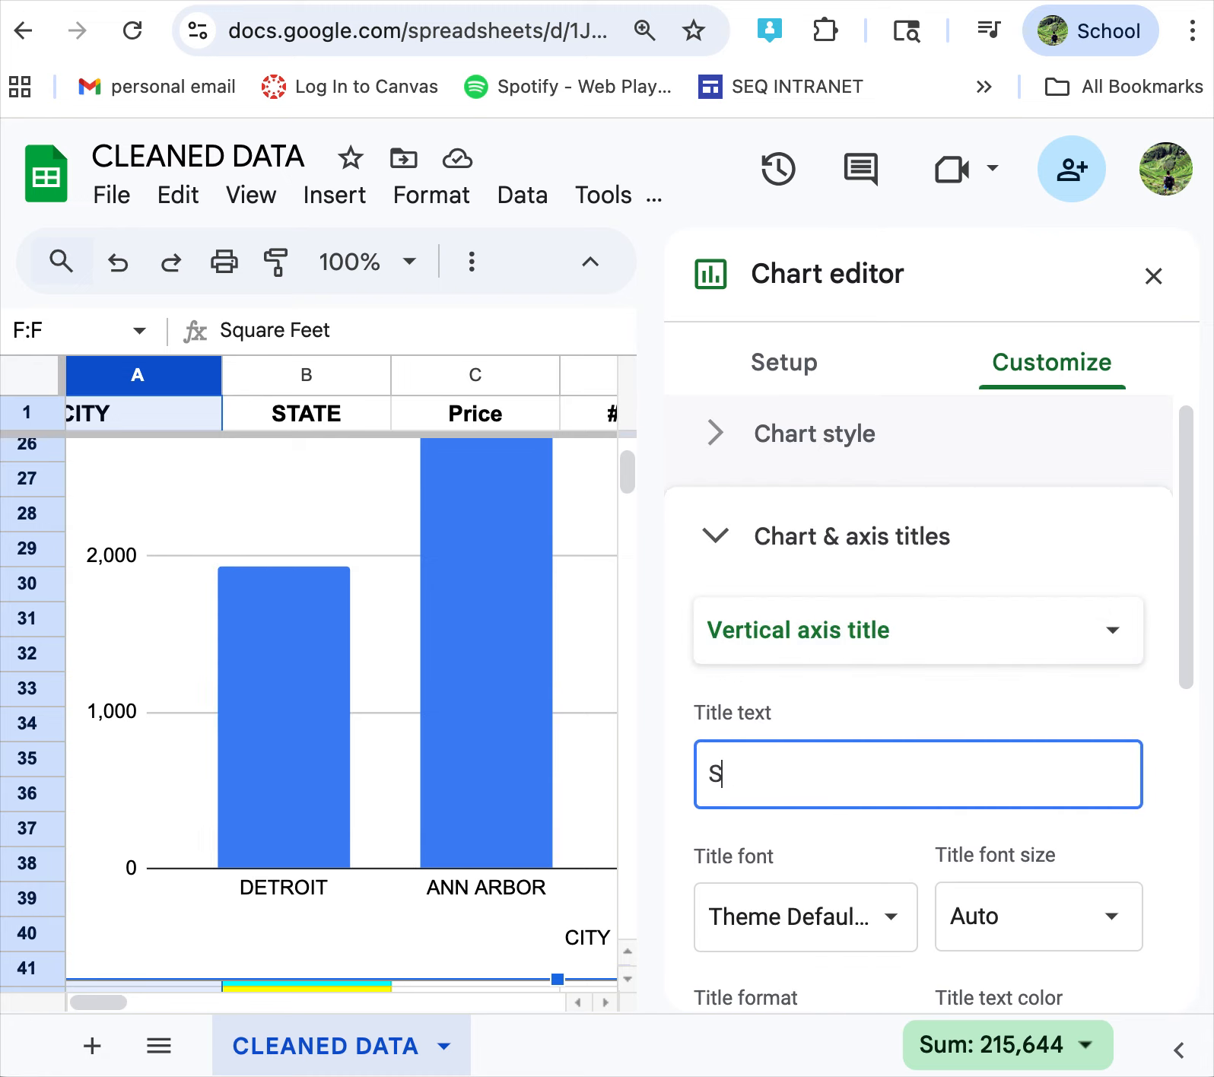
pyautogui.press('BackSpace')
pyautogui.write('MEDIAN')
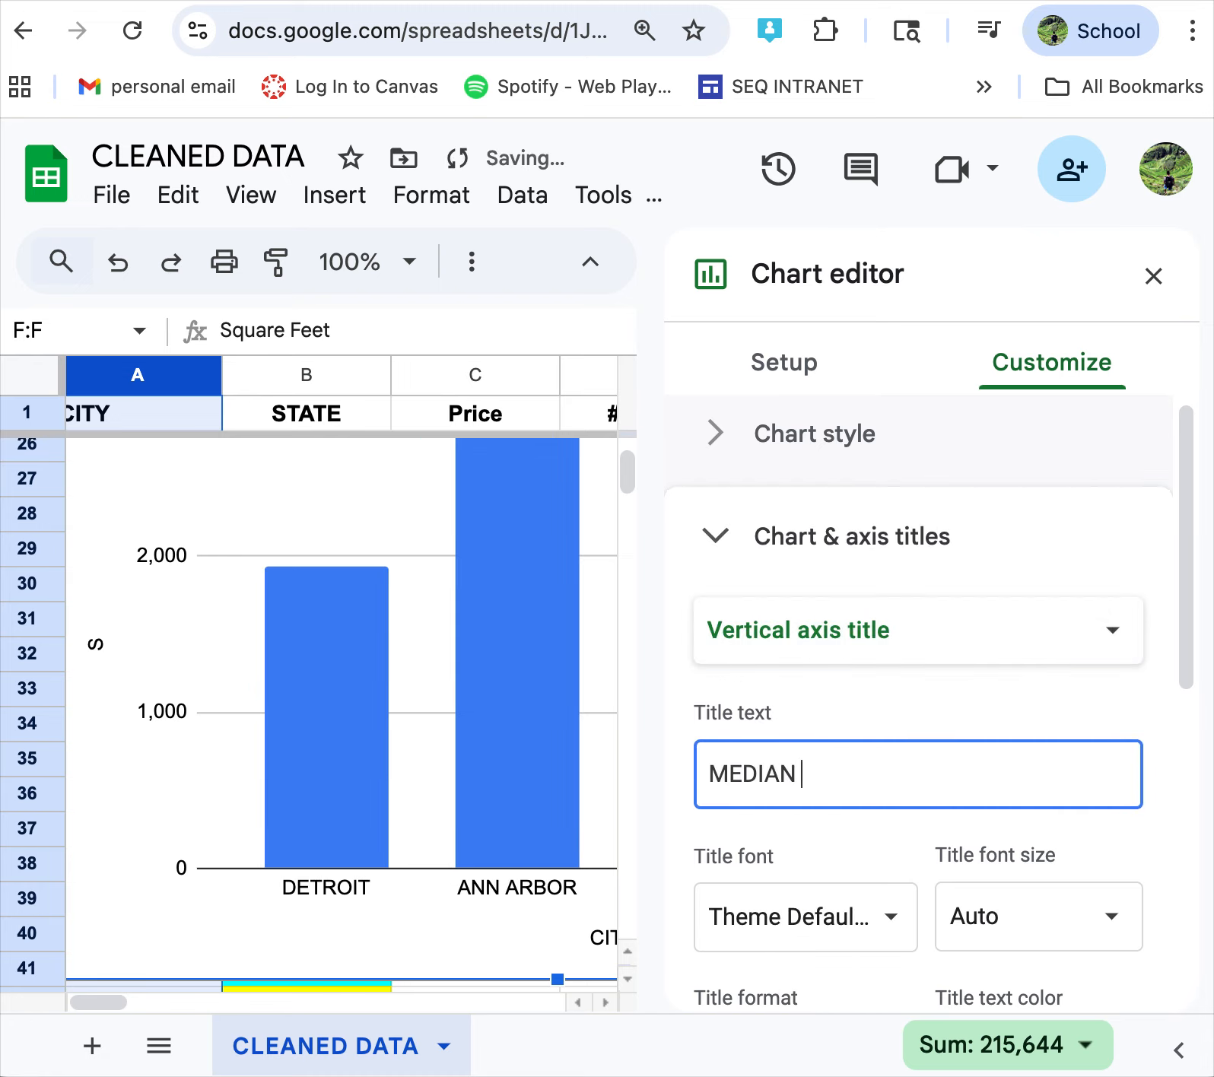
pyautogui.write(' SQ FEET')
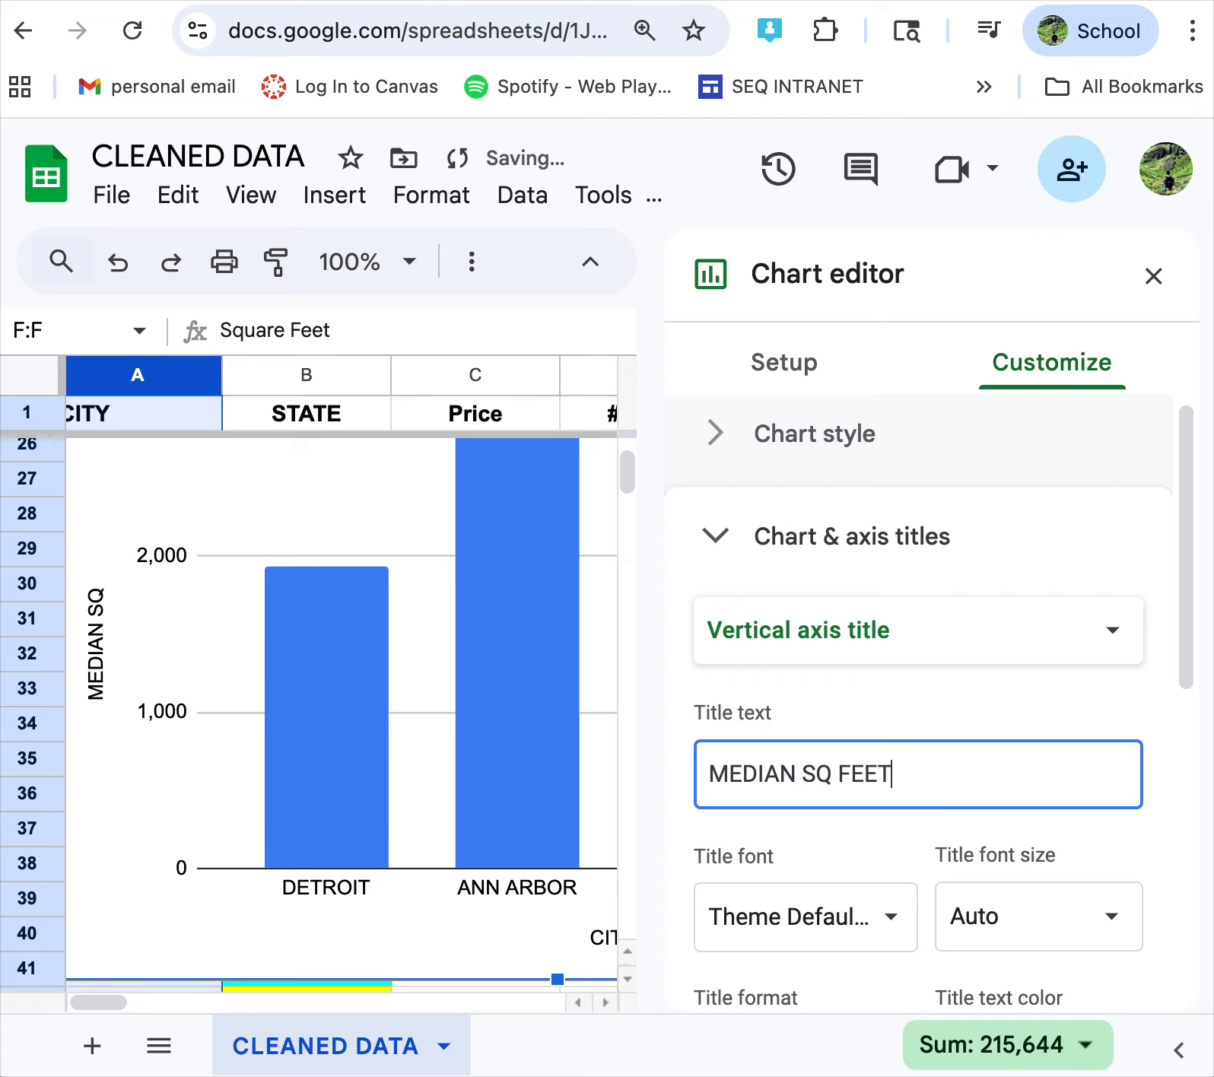
pyautogui.scroll(-5, 931, 738)
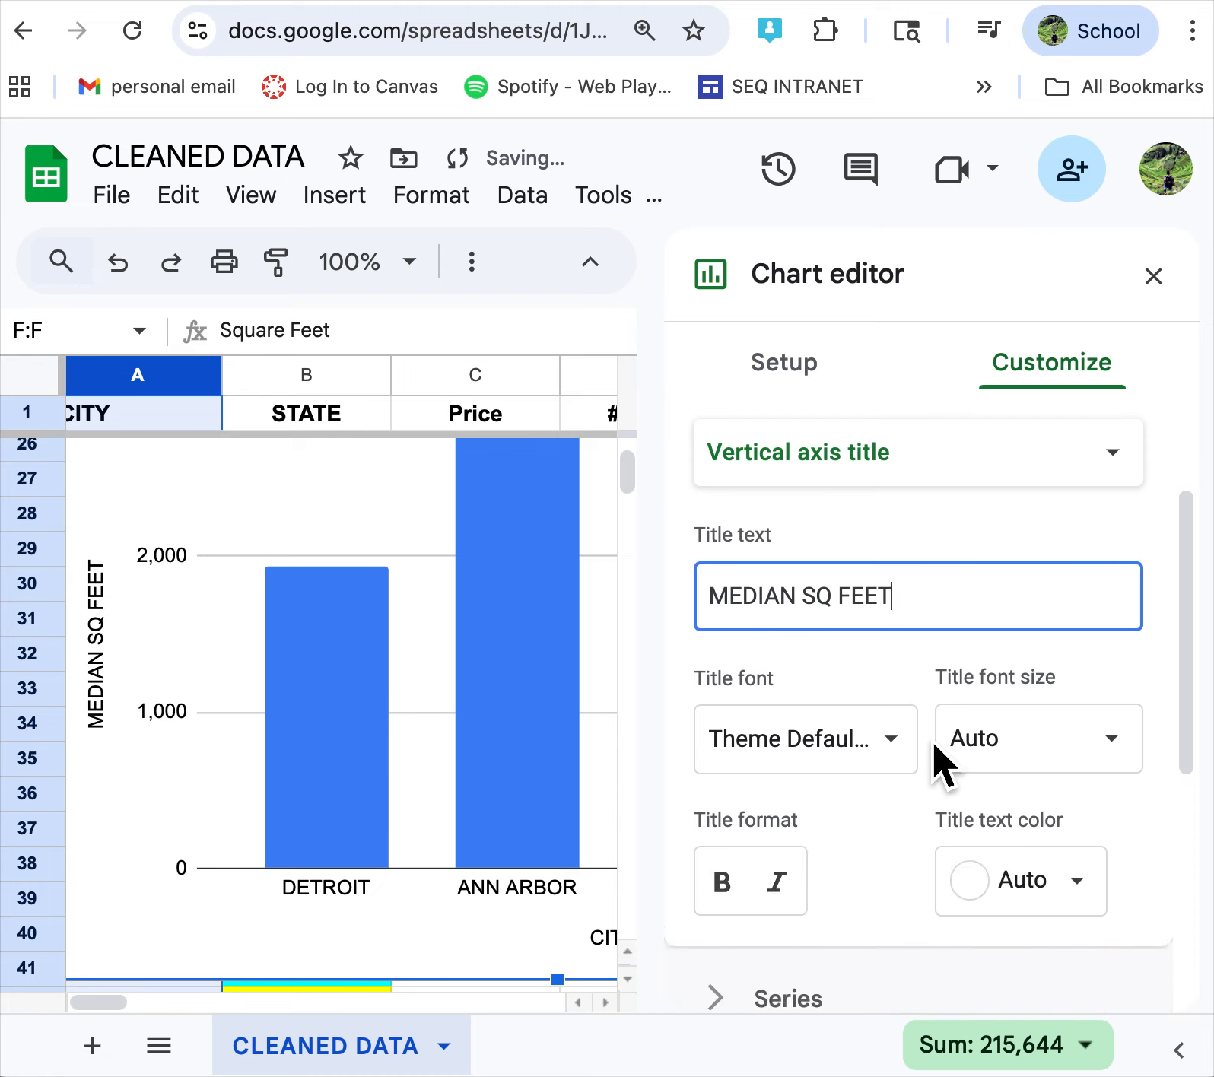
pyautogui.scroll(-4, 931, 738)
pyautogui.scroll(9, 935, 754)
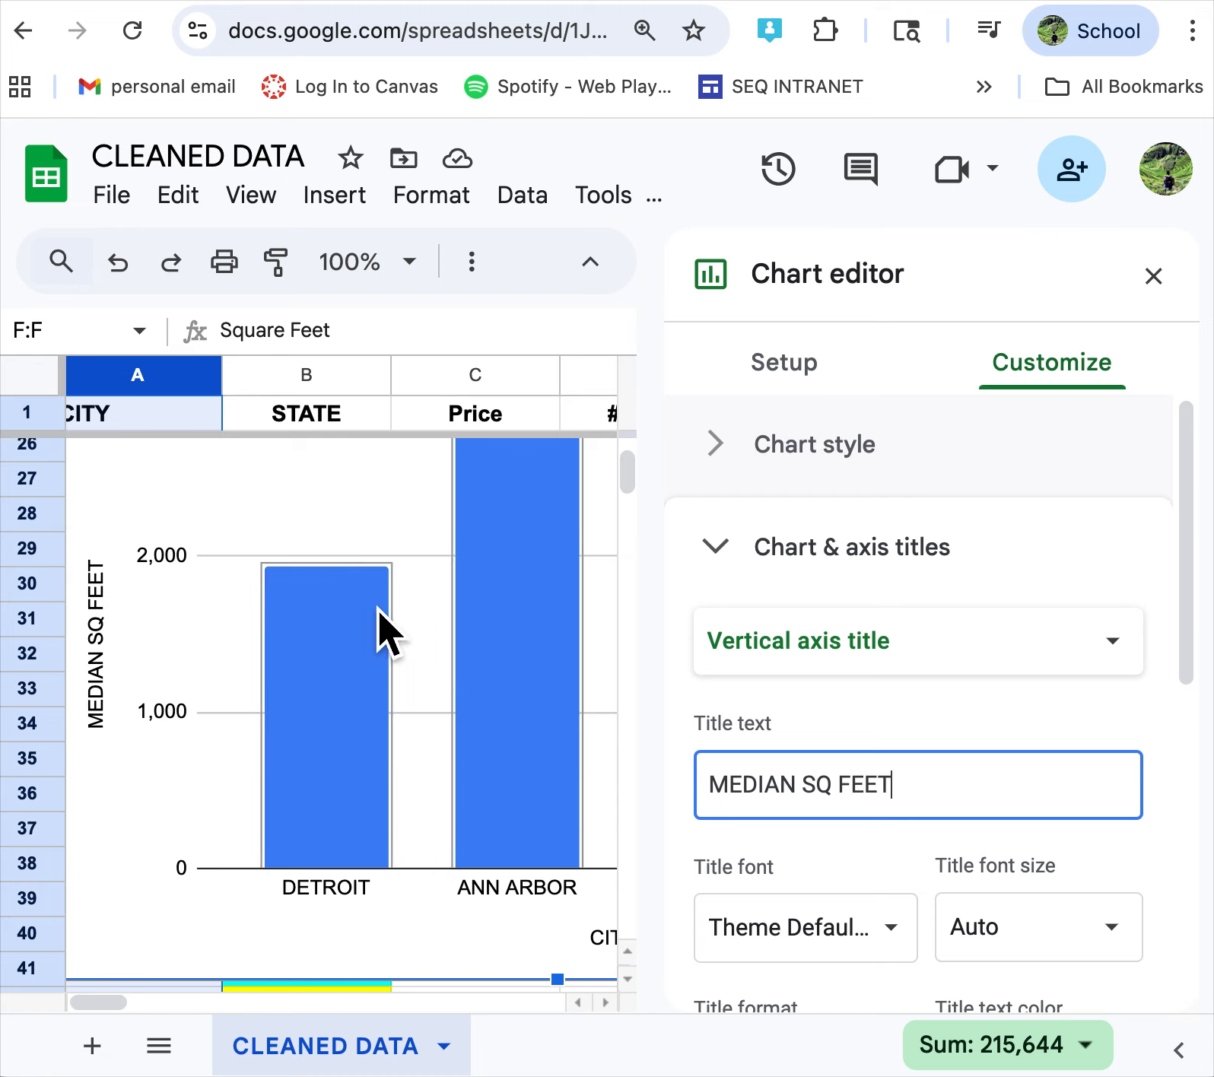
pyautogui.click(353, 655)
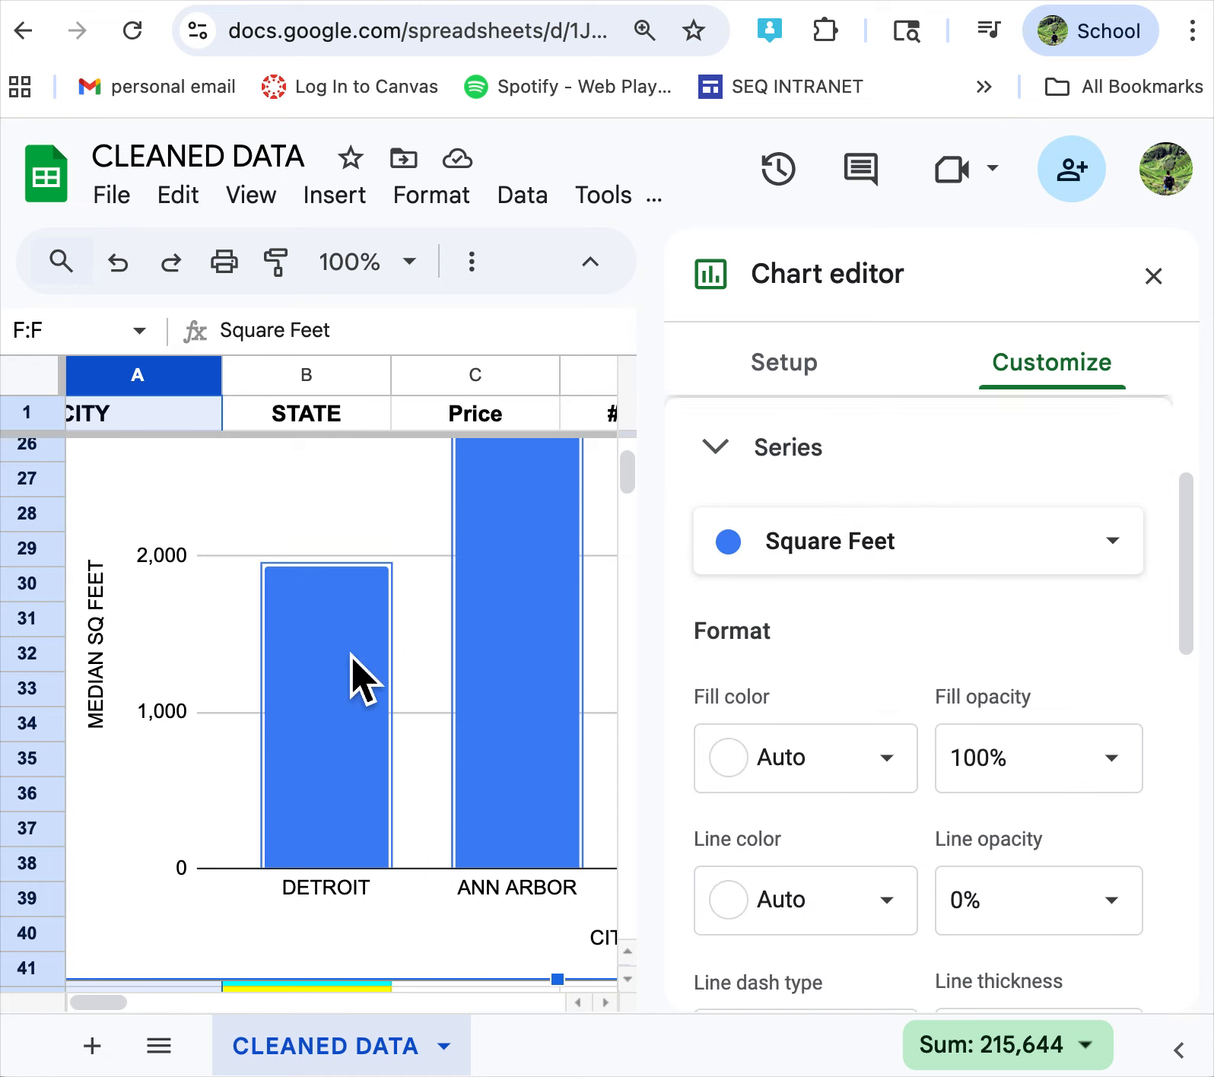
pyautogui.click(291, 642)
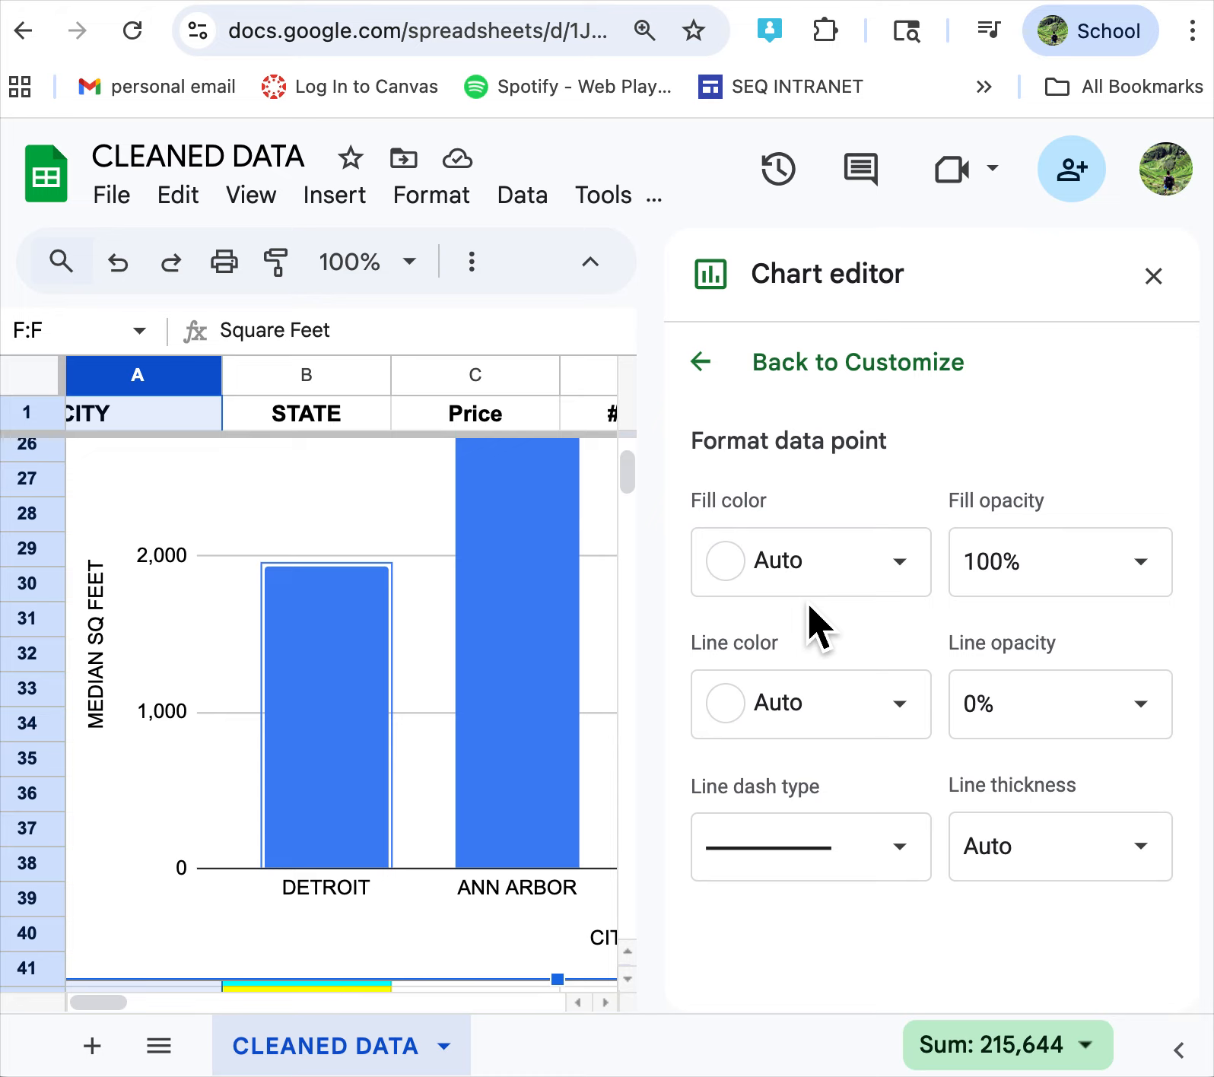
pyautogui.click(703, 364)
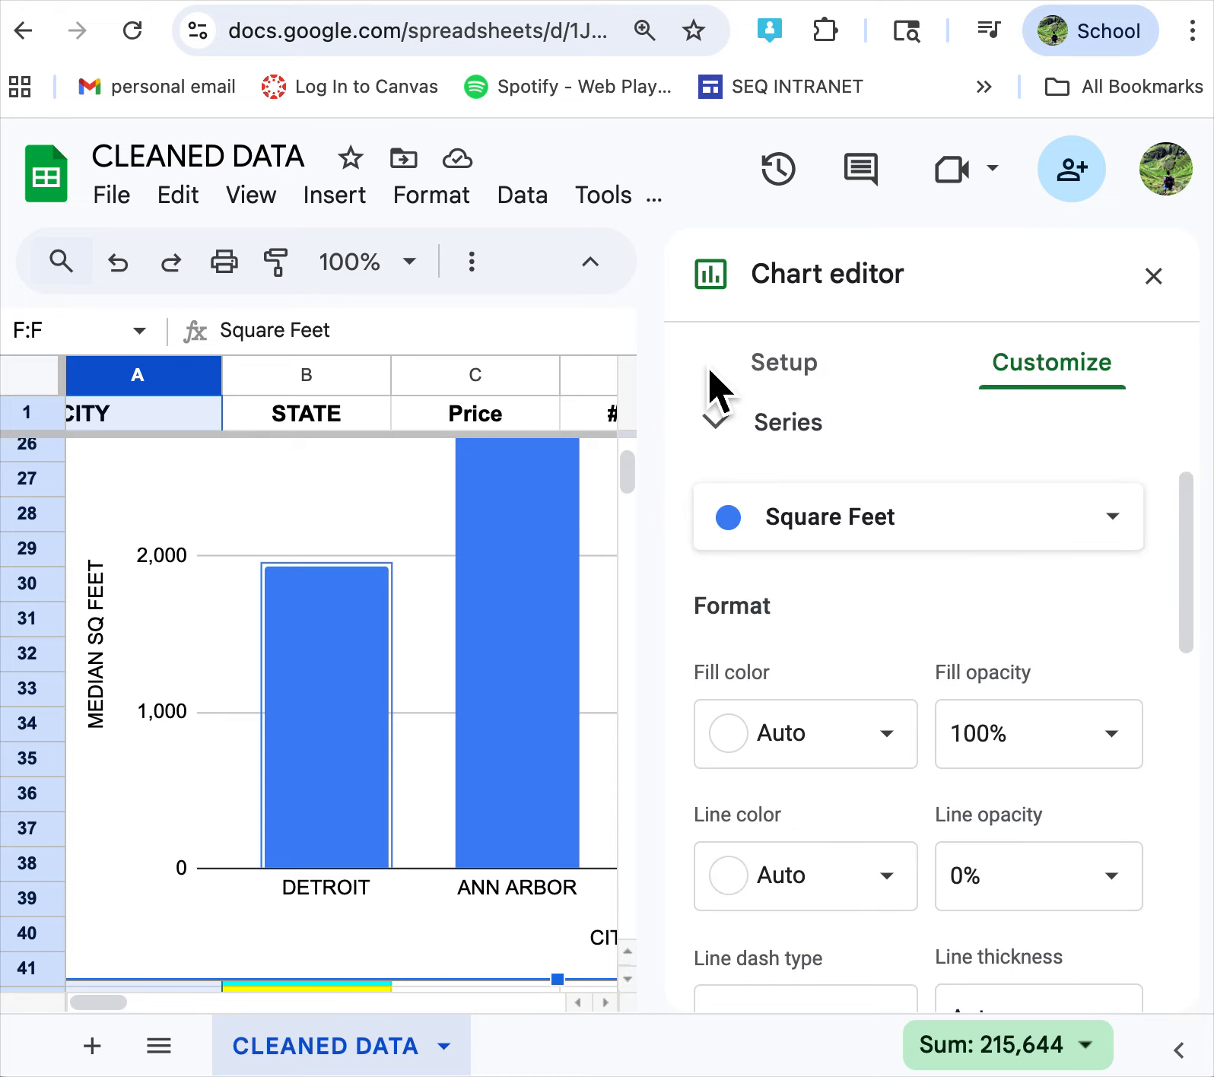
pyautogui.click(750, 423)
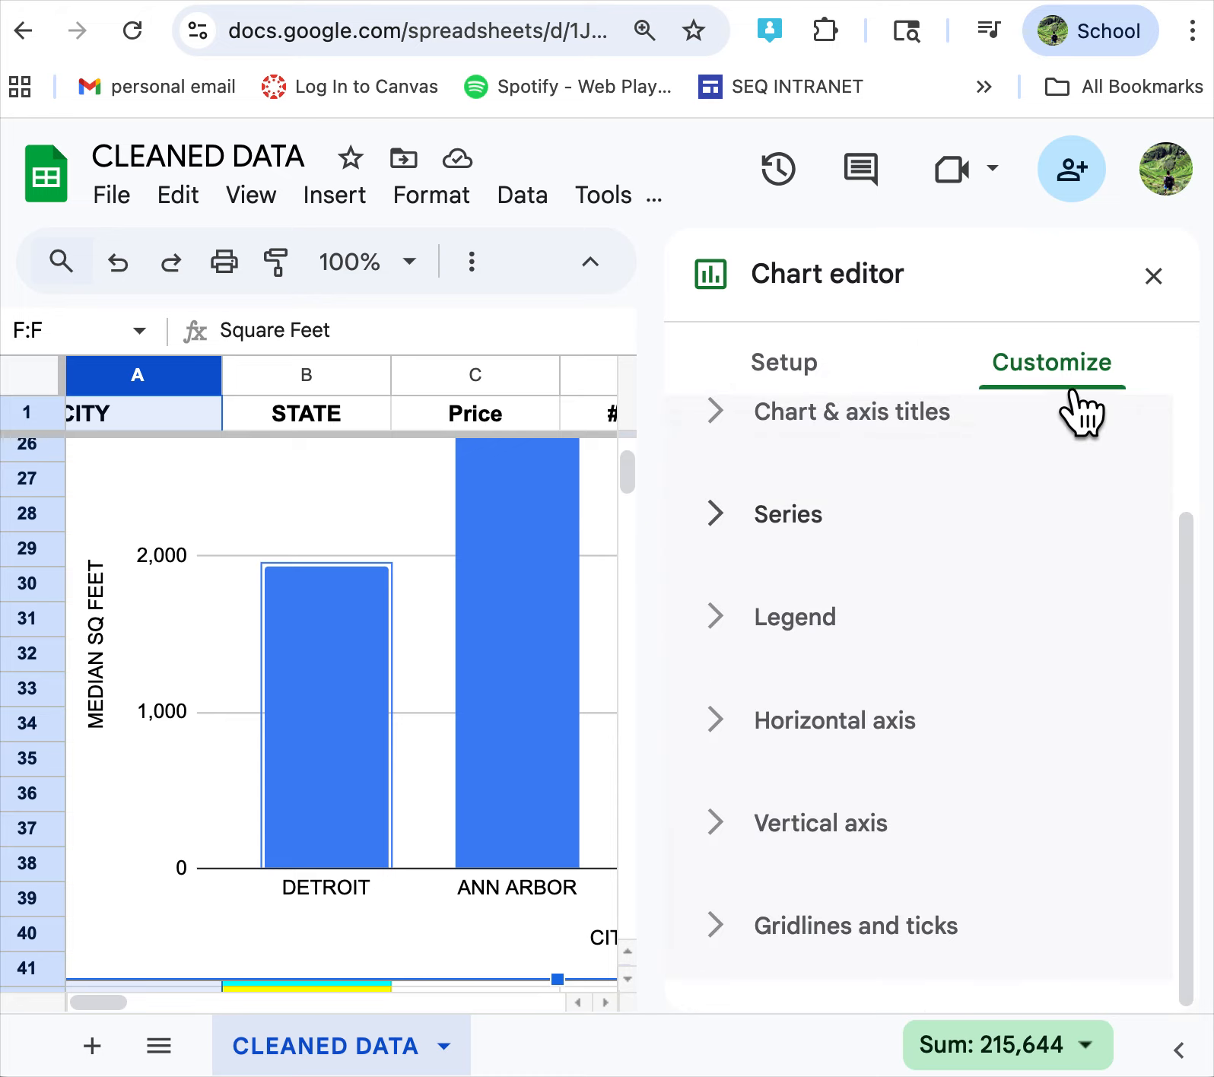
# - Turn on data labels for the Square Feet series and close the chart editor
pyautogui.click(737, 525)
pyautogui.scroll(-7, 830, 642)
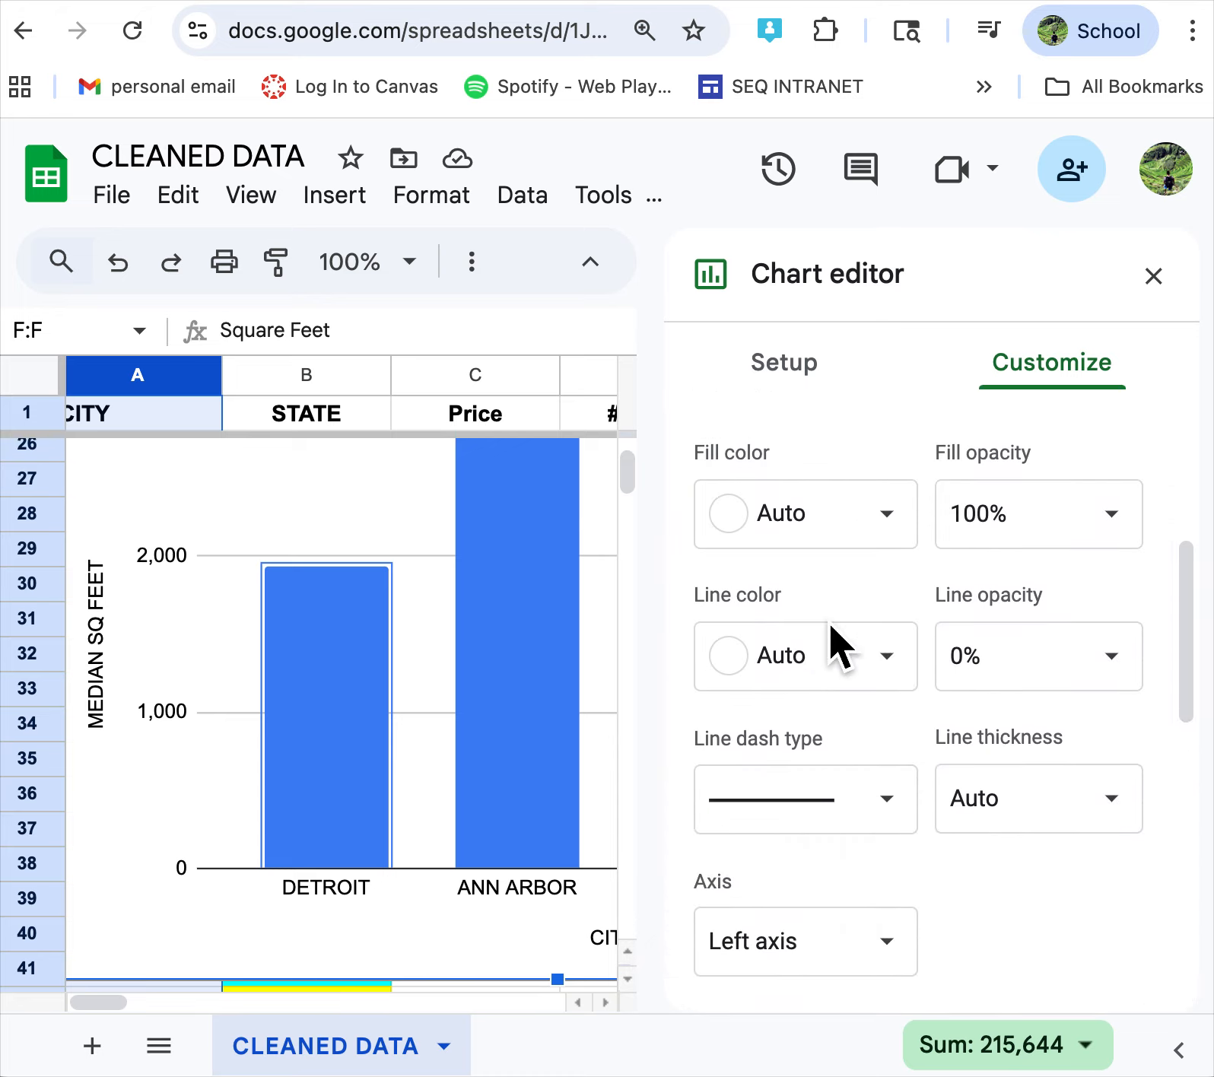
pyautogui.scroll(-5, 833, 643)
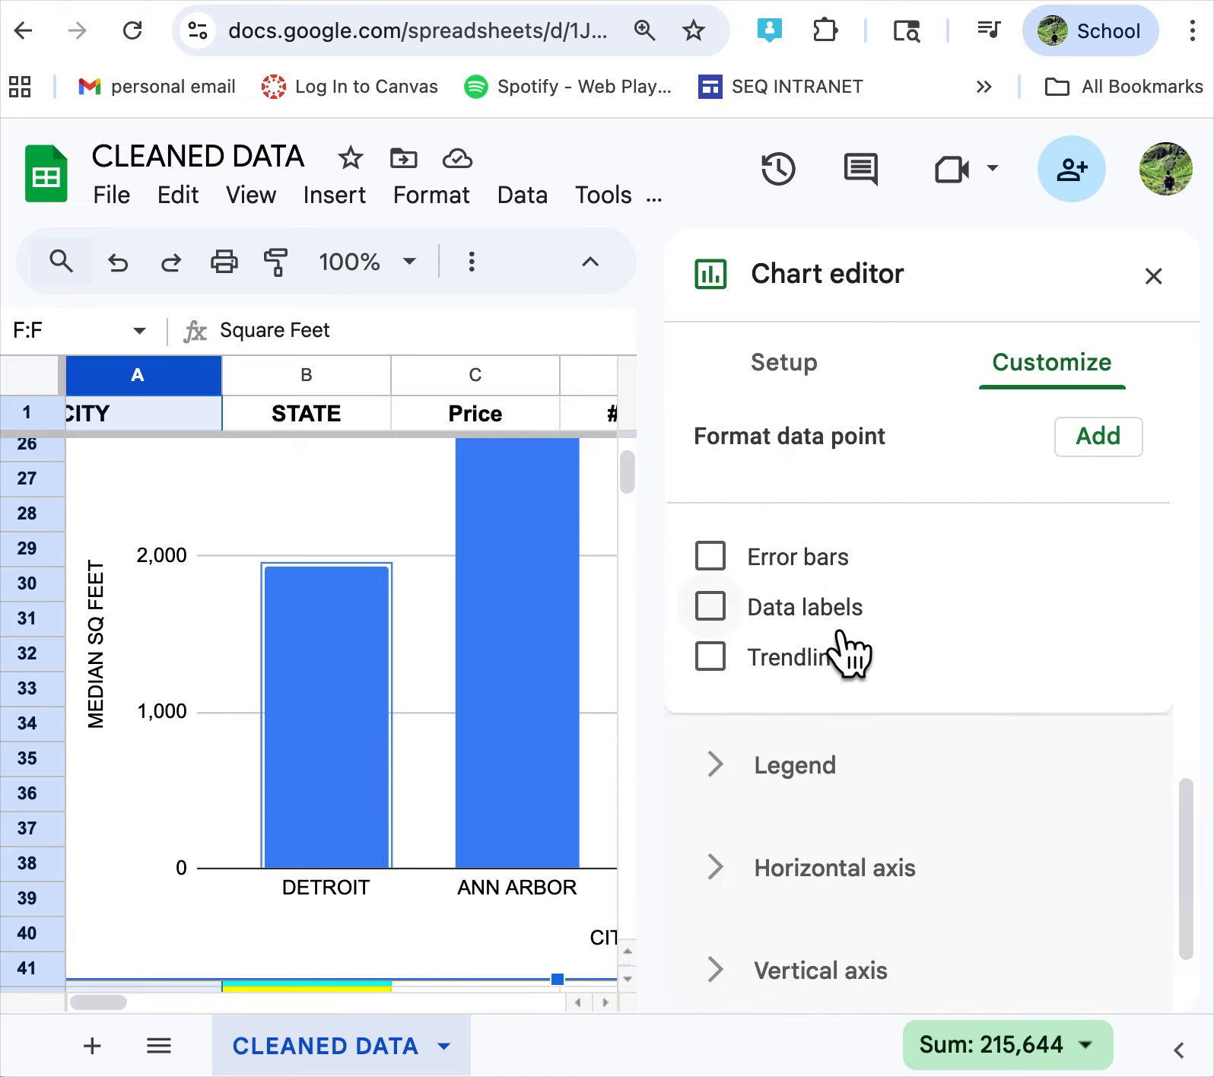
pyautogui.click(732, 617)
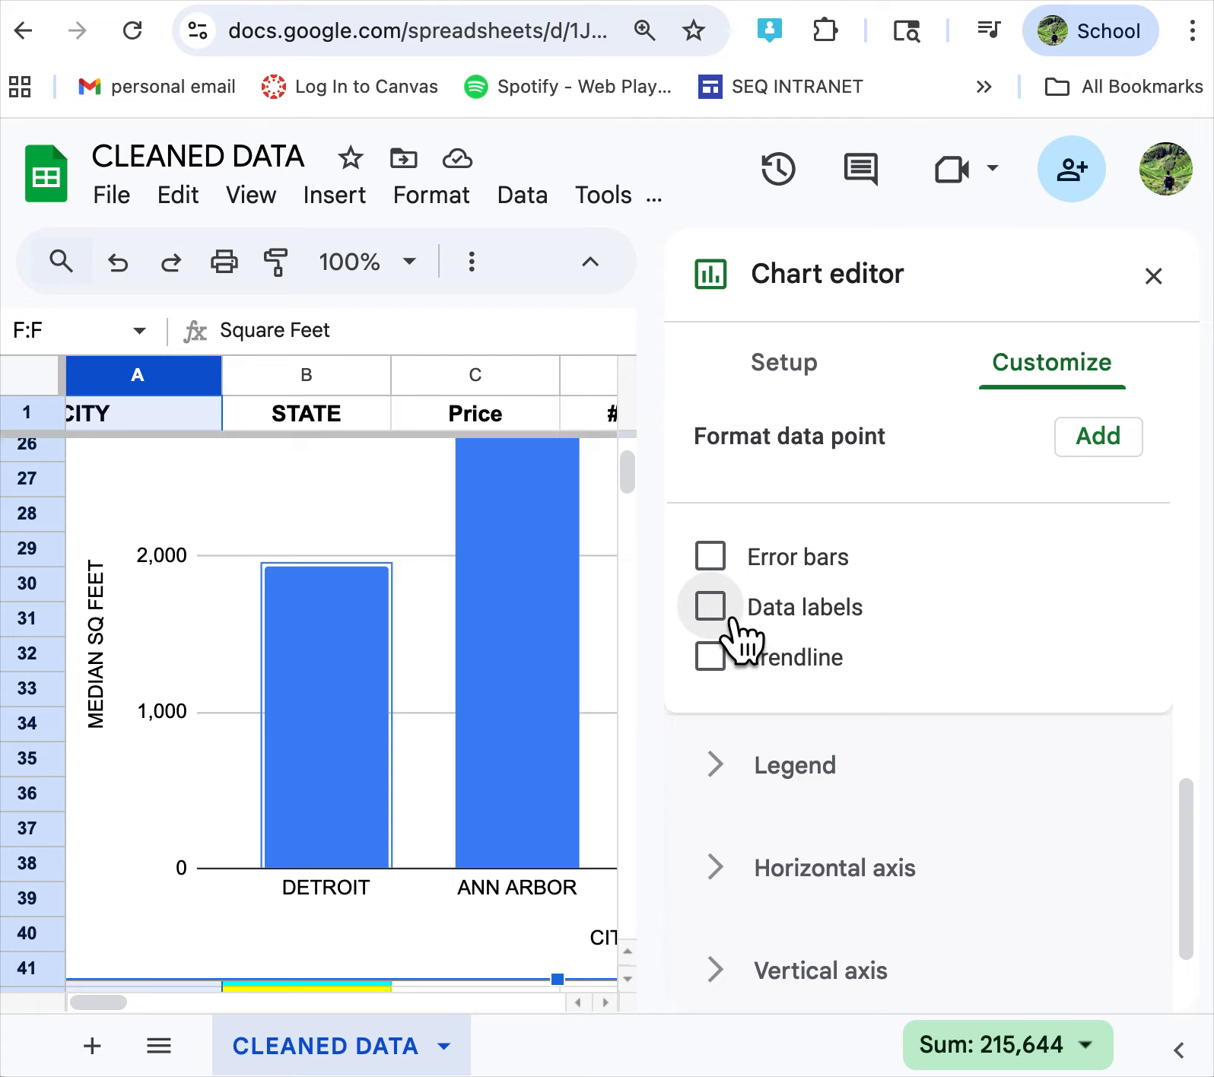
pyautogui.click(1154, 276)
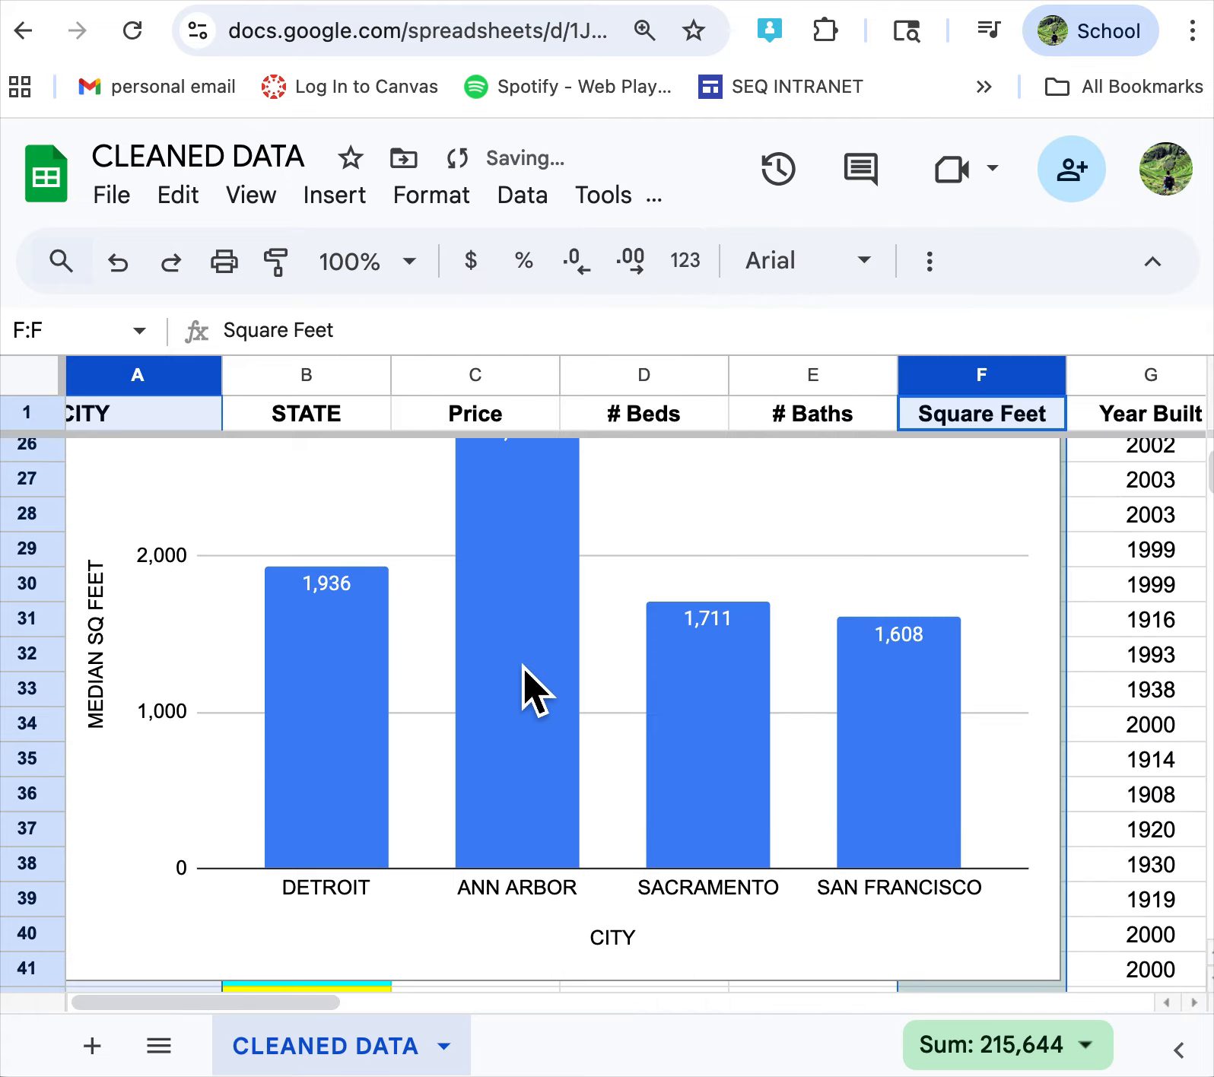
pyautogui.scroll(3, 454, 729)
pyautogui.scroll(-3, 455, 729)
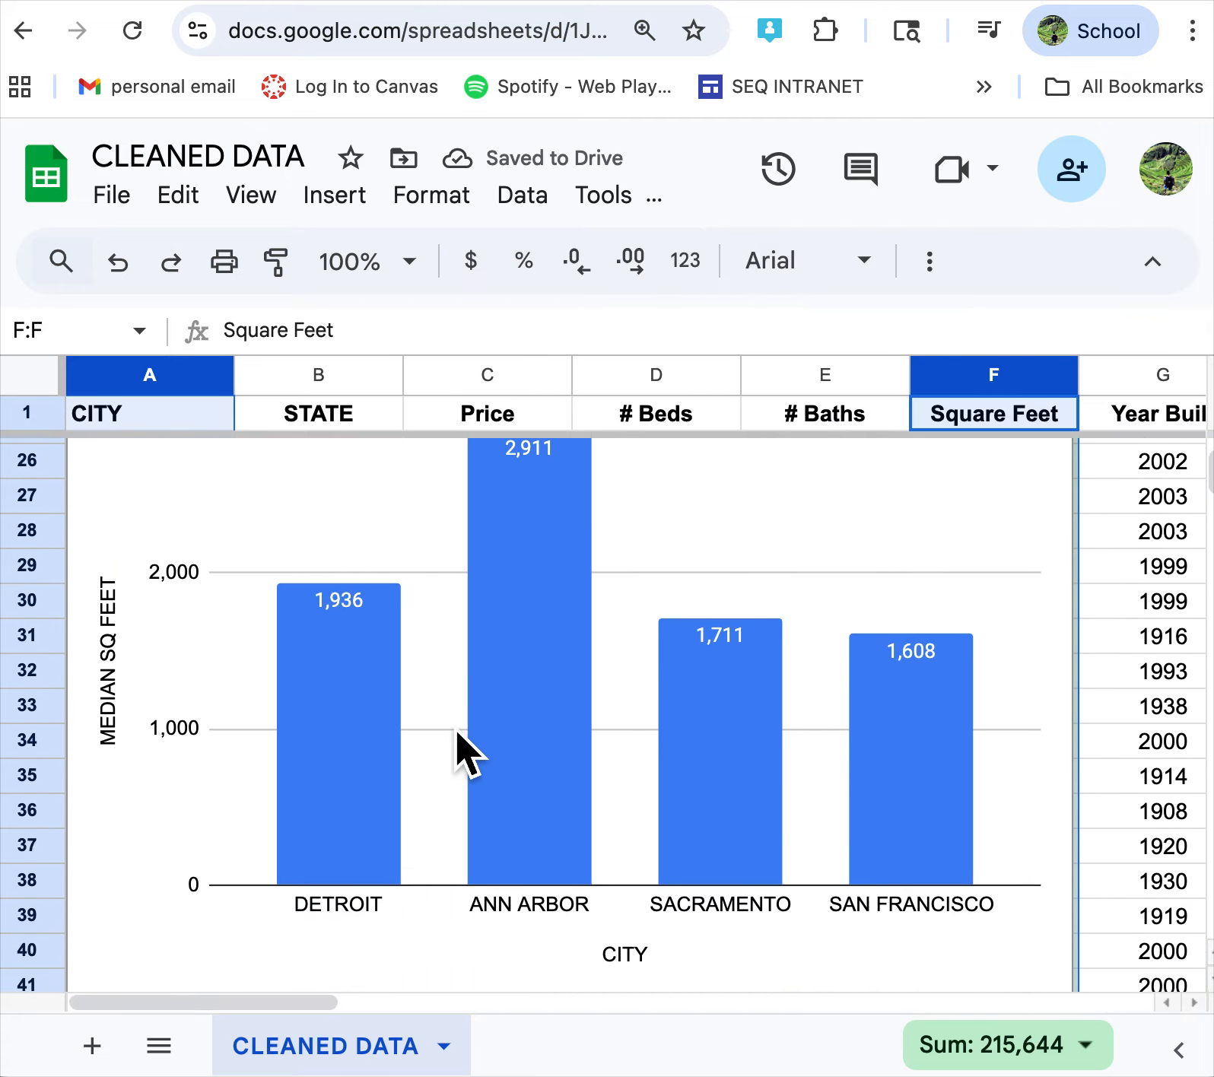
# - Delete the median square footage column chart from the sheet
pyautogui.scroll(1, 455, 729)
pyautogui.scroll(1, 455, 729)
pyautogui.scroll(-1, 455, 729)
pyautogui.hscroll(-1, 455, 729)
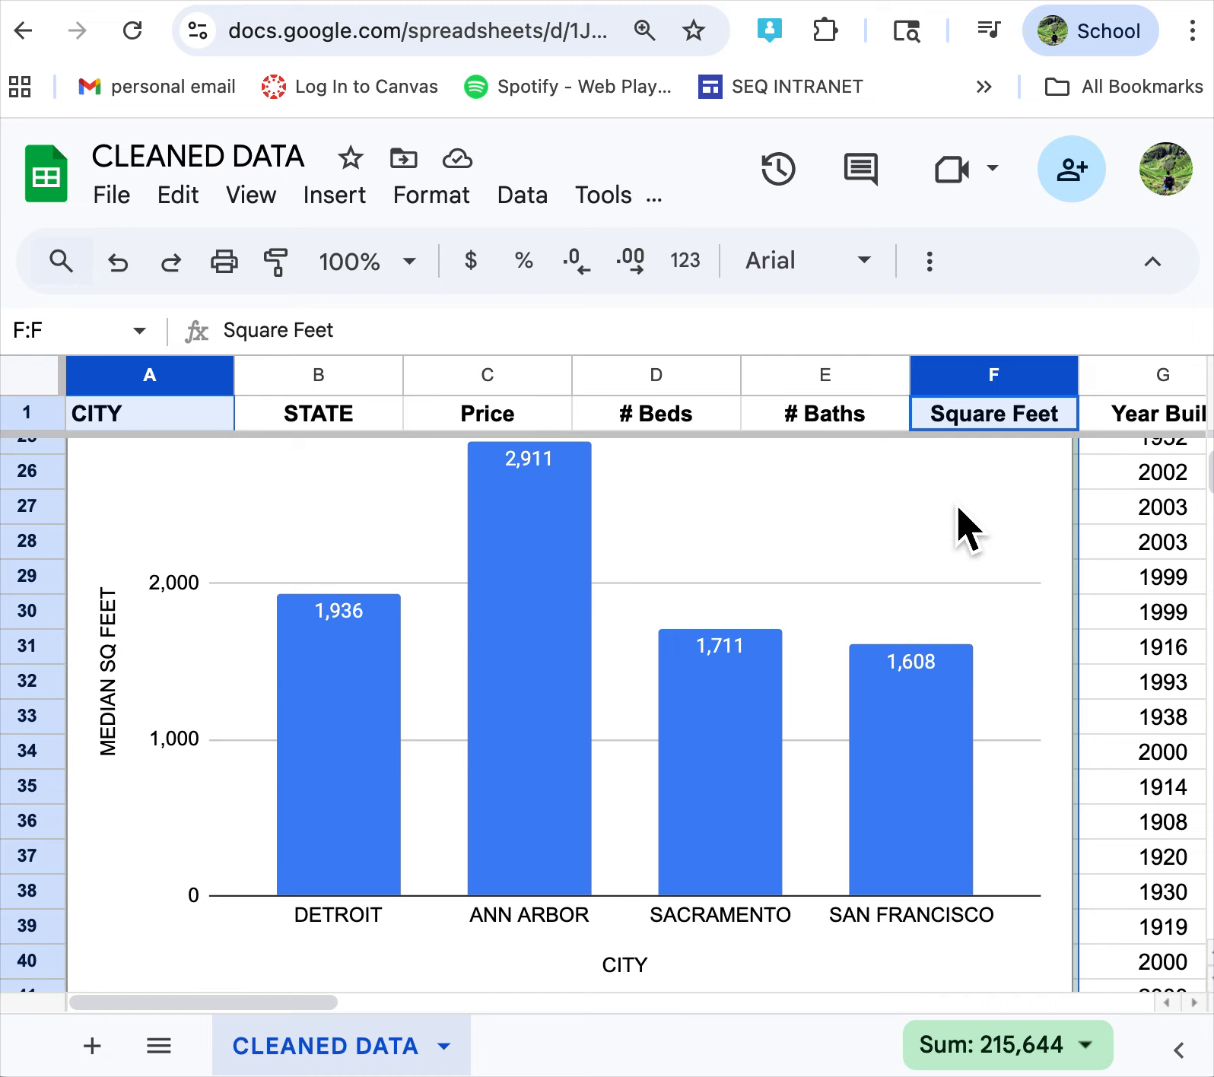
pyautogui.click(976, 571)
pyautogui.scroll(3, 1031, 496)
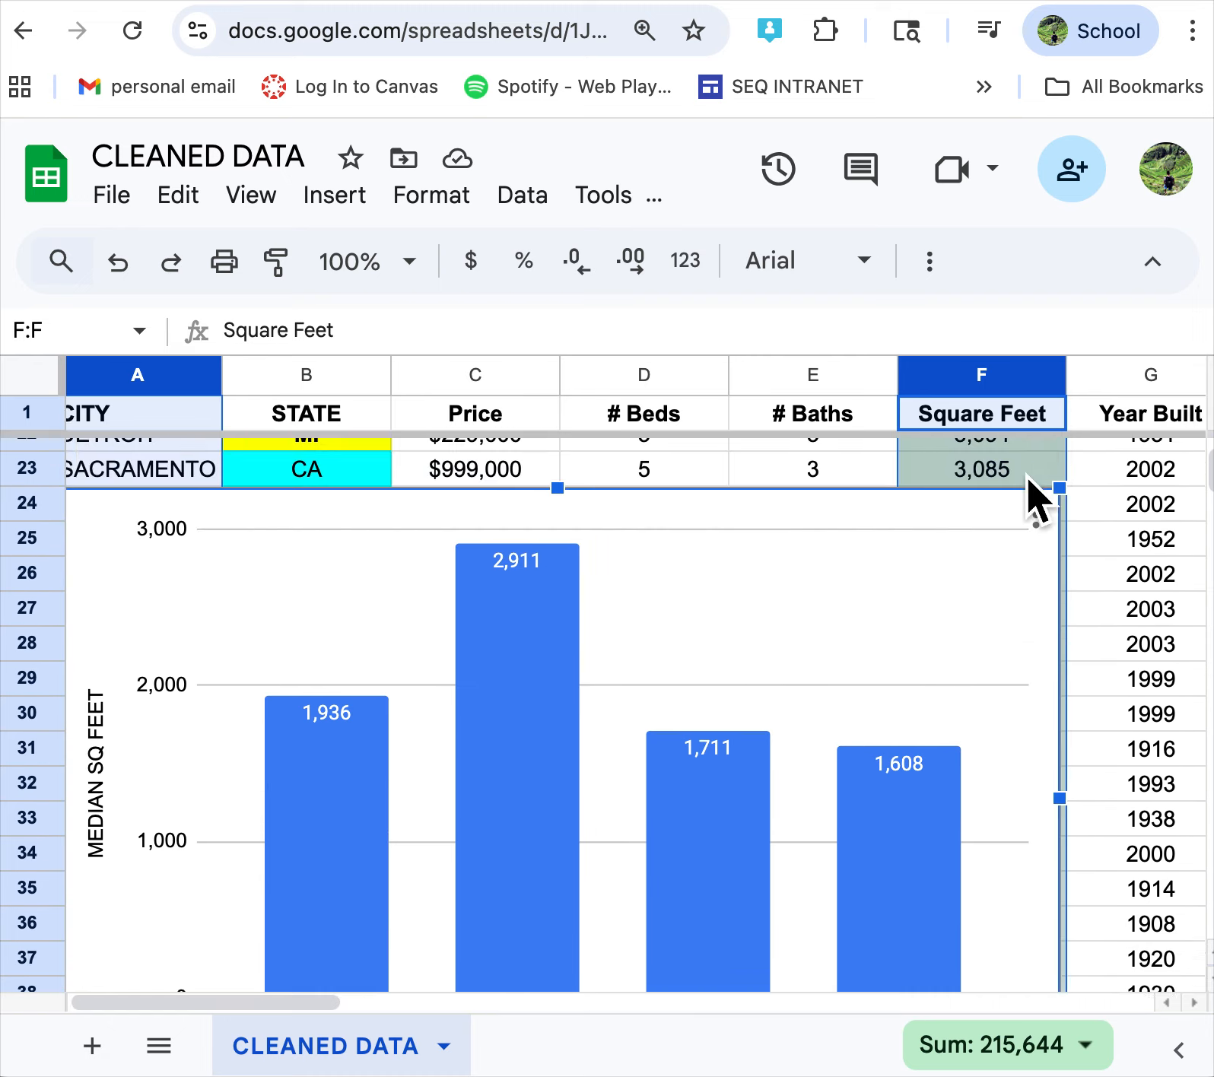
pyautogui.click(1027, 578)
pyautogui.click(829, 700)
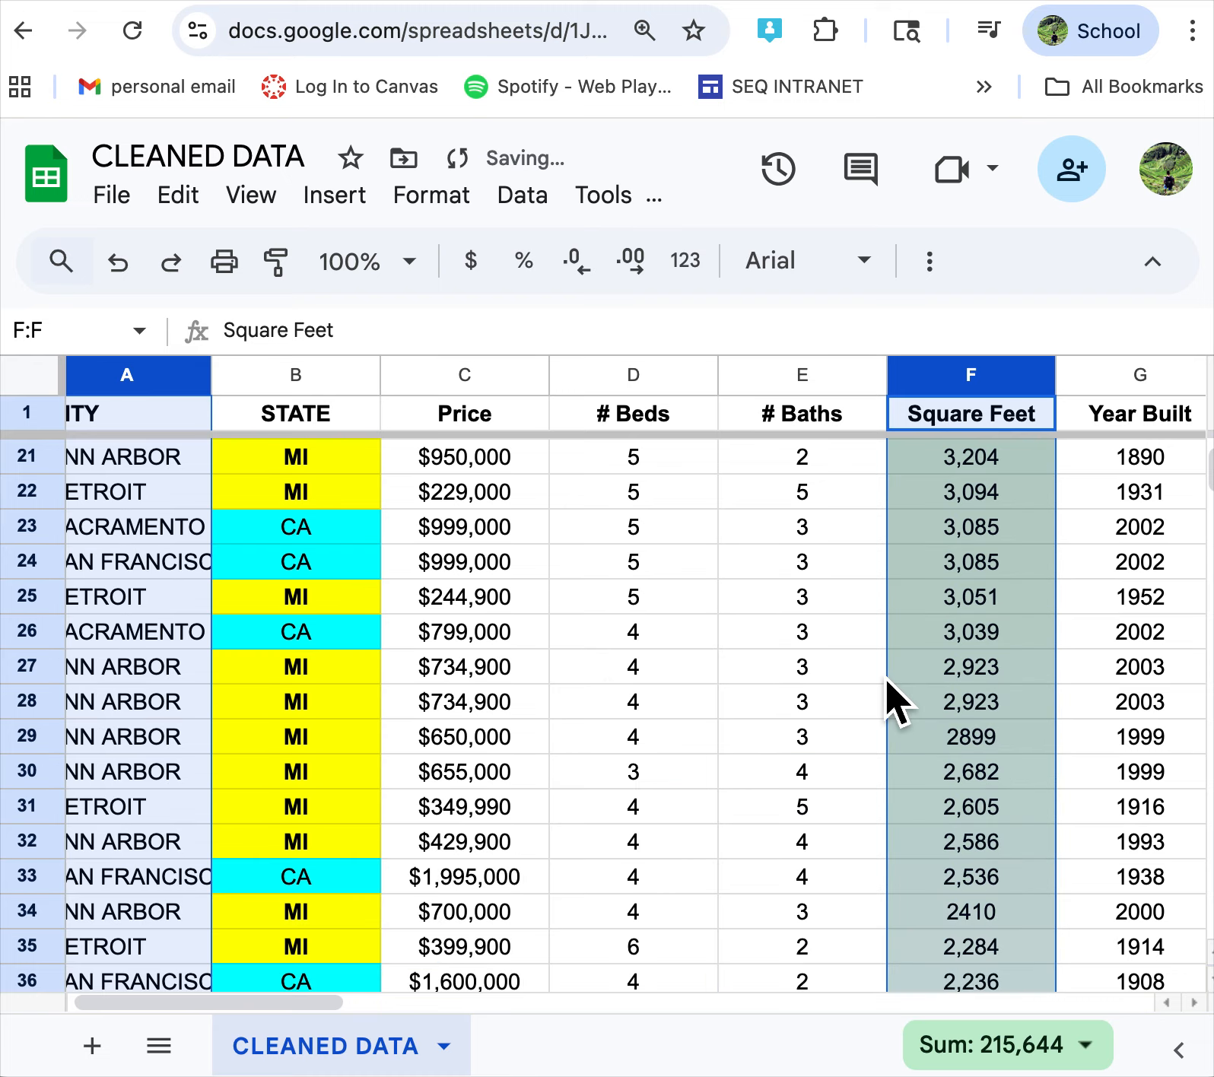
# - Insert a chart from the # Beds and # Baths columns
pyautogui.scroll(3, 608, 682)
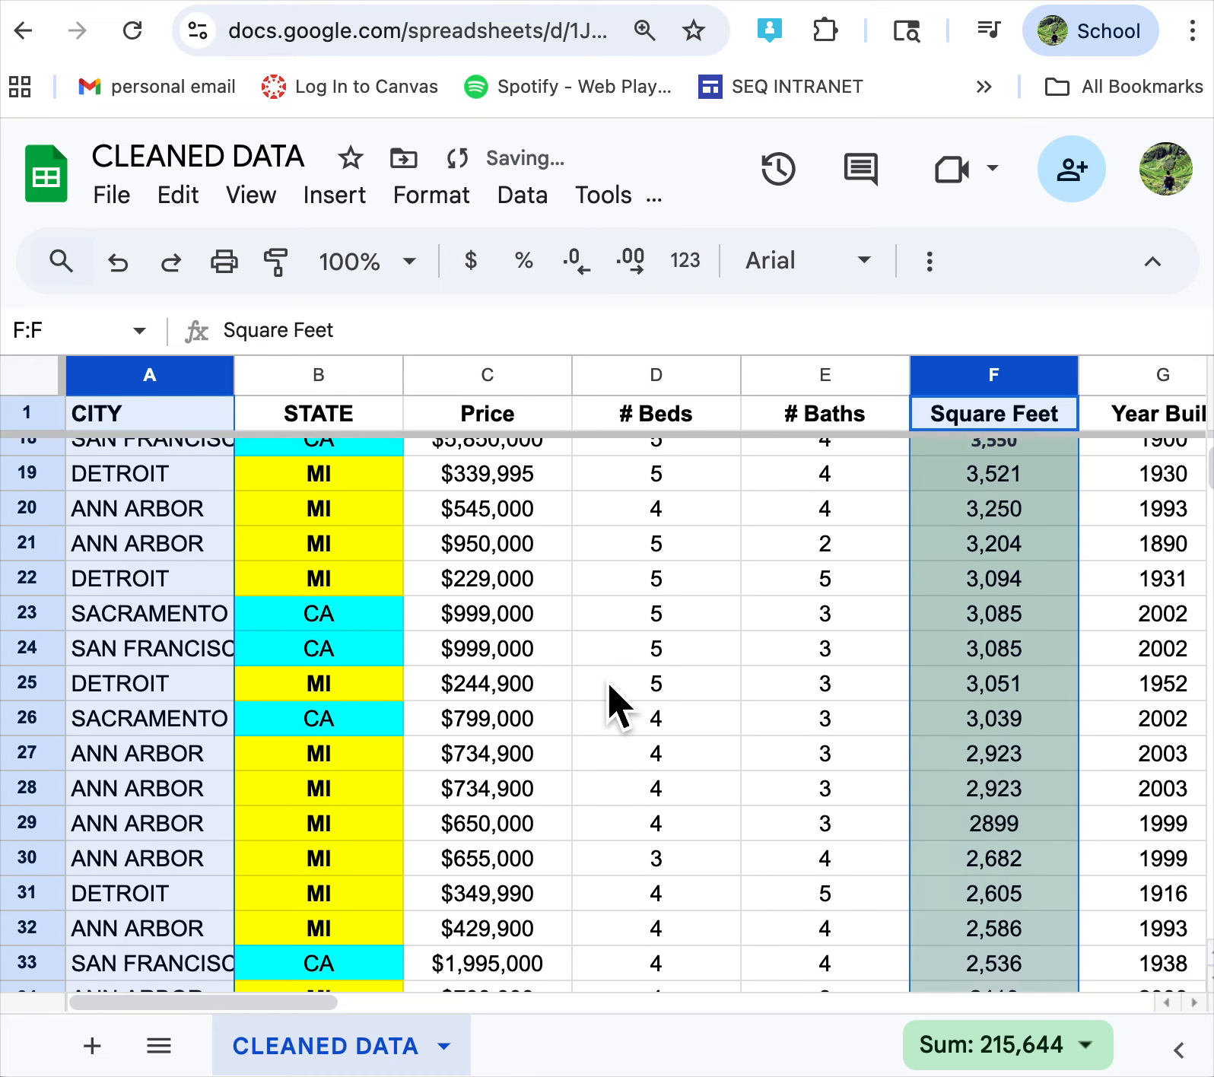
pyautogui.scroll(1, 606, 679)
pyautogui.click(607, 676)
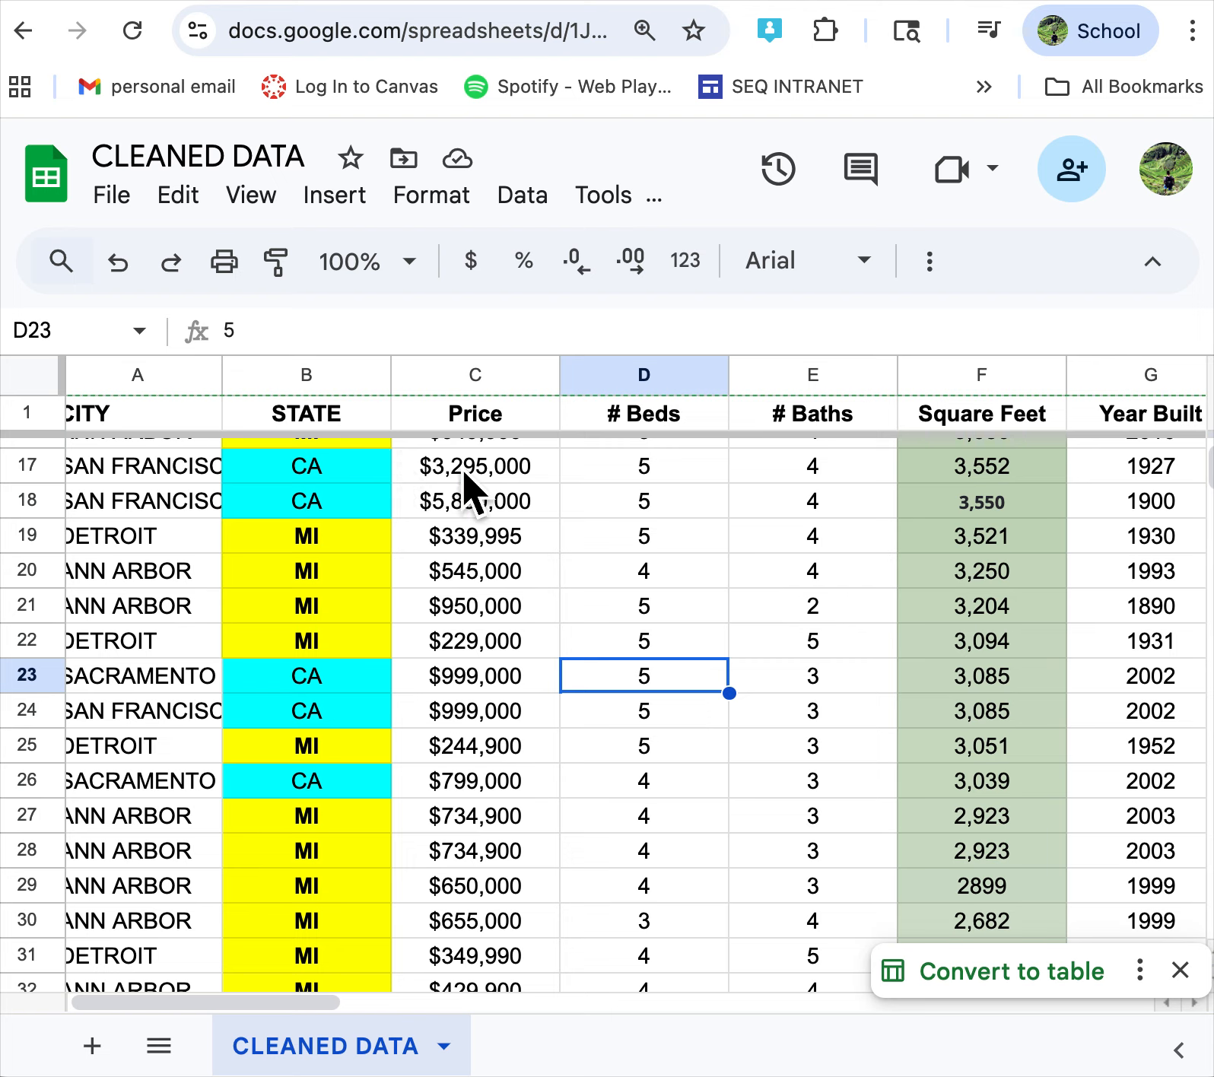
pyautogui.click(670, 380)
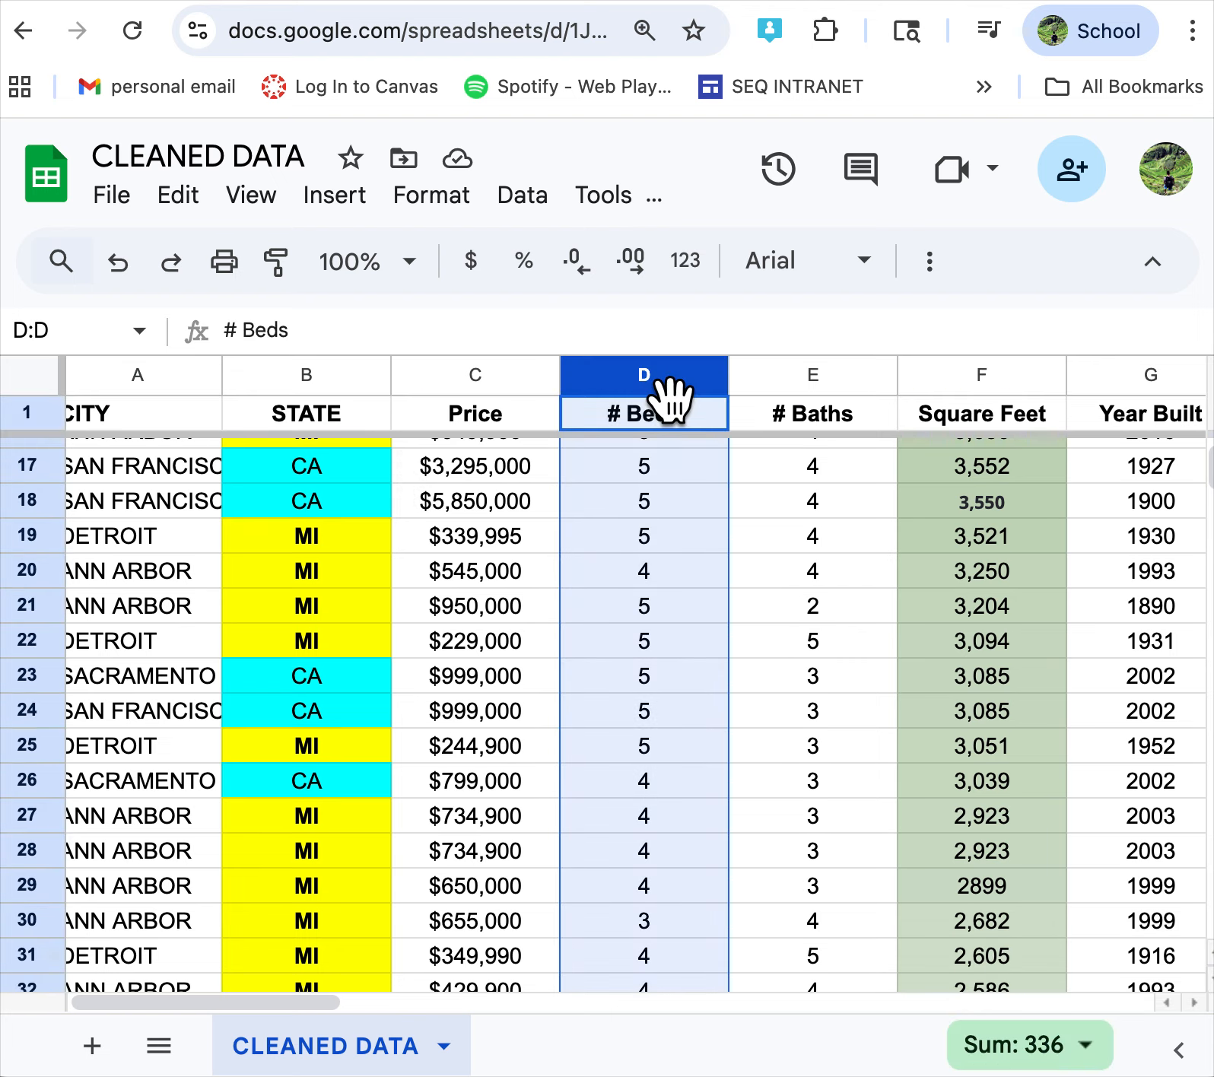
pyautogui.keyDown('super'); pyautogui.click(814, 385); pyautogui.keyUp('super')
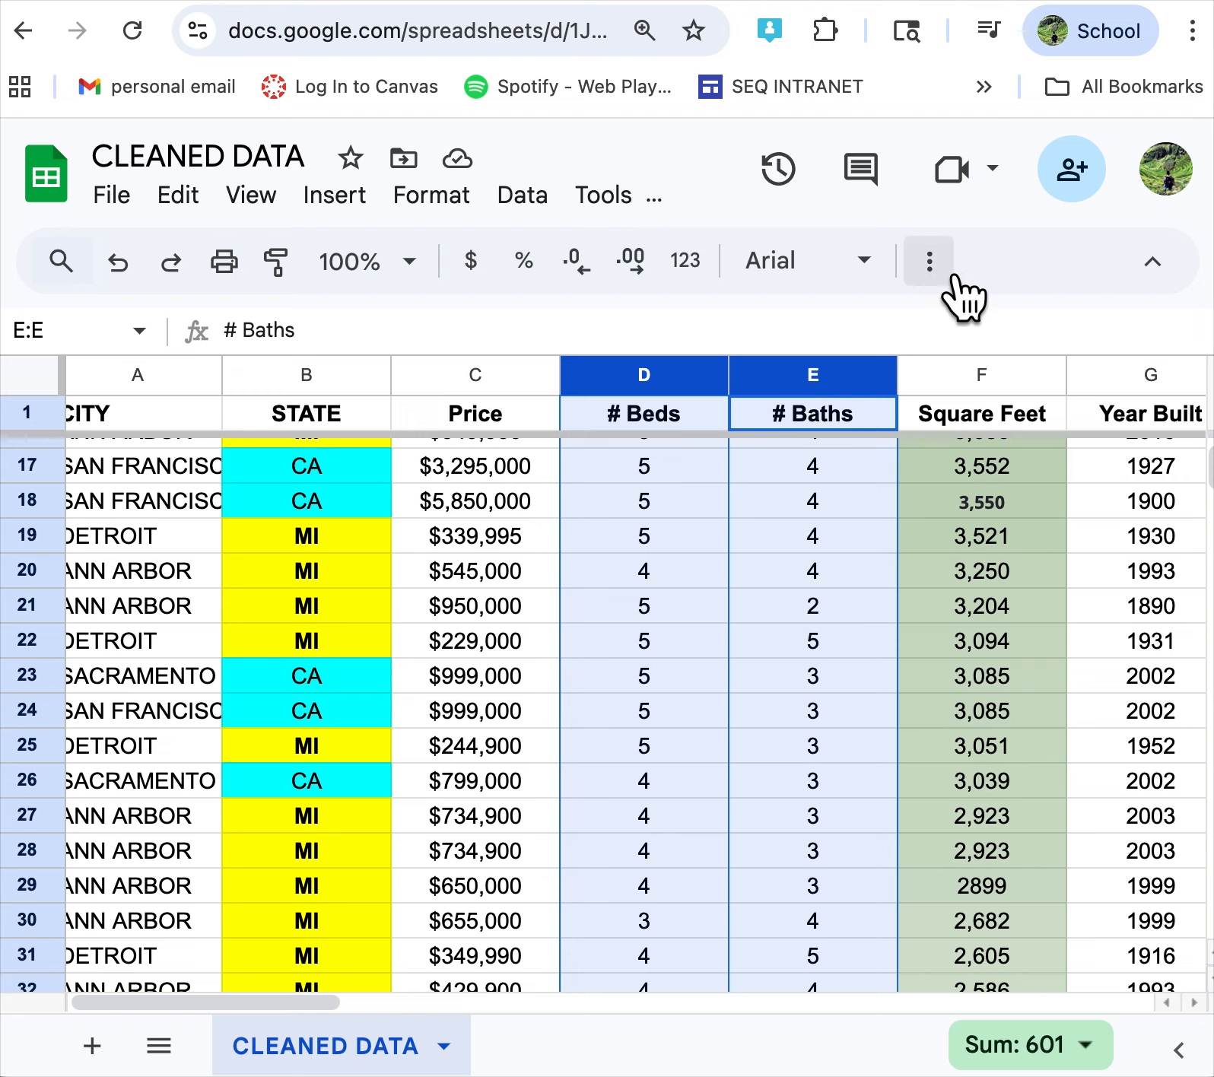
pyautogui.click(361, 210)
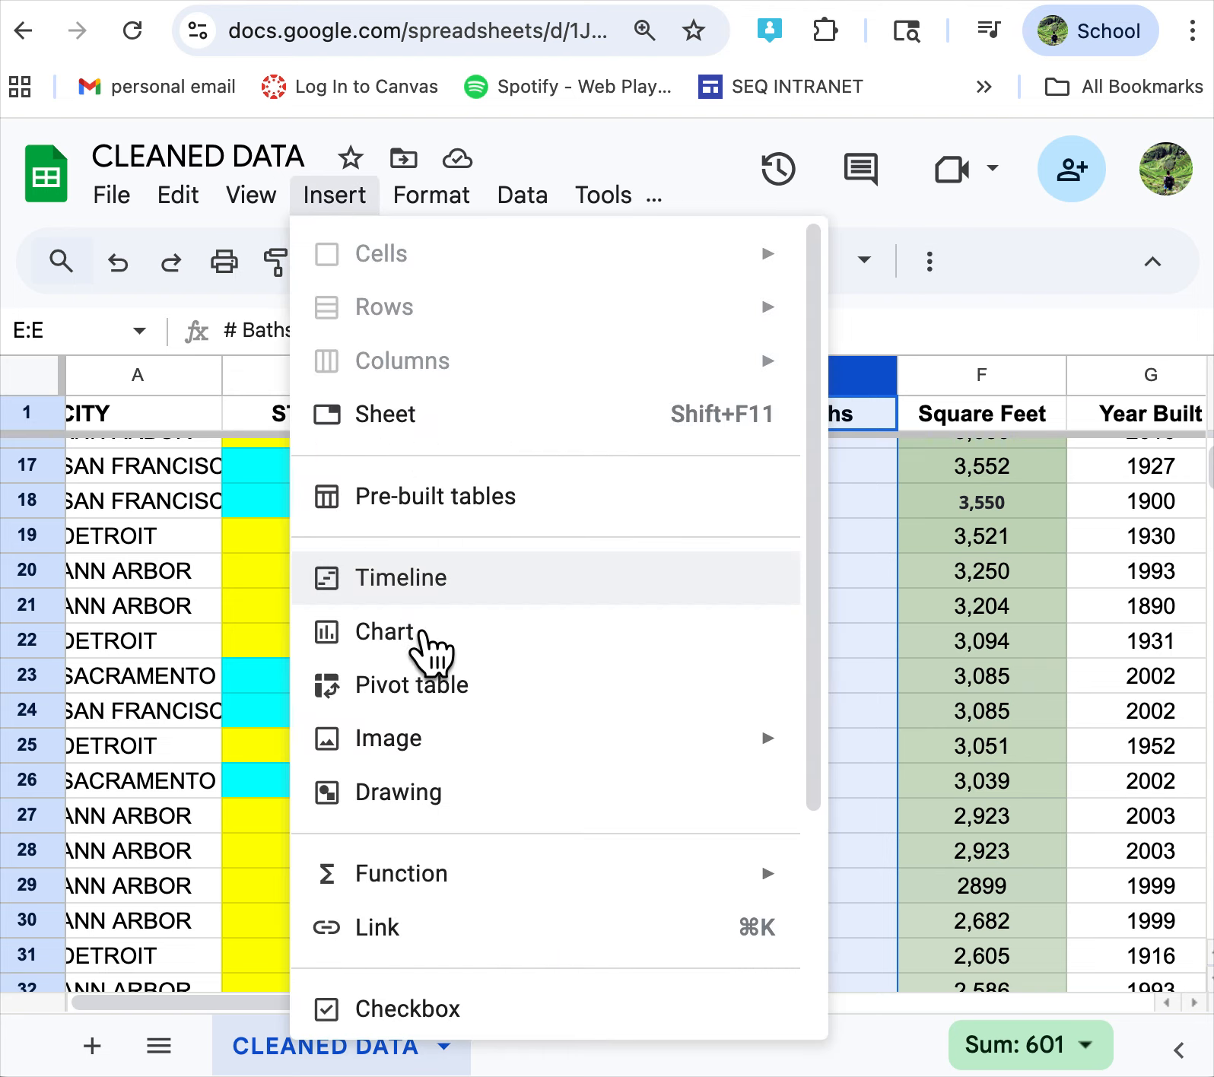
pyautogui.click(416, 633)
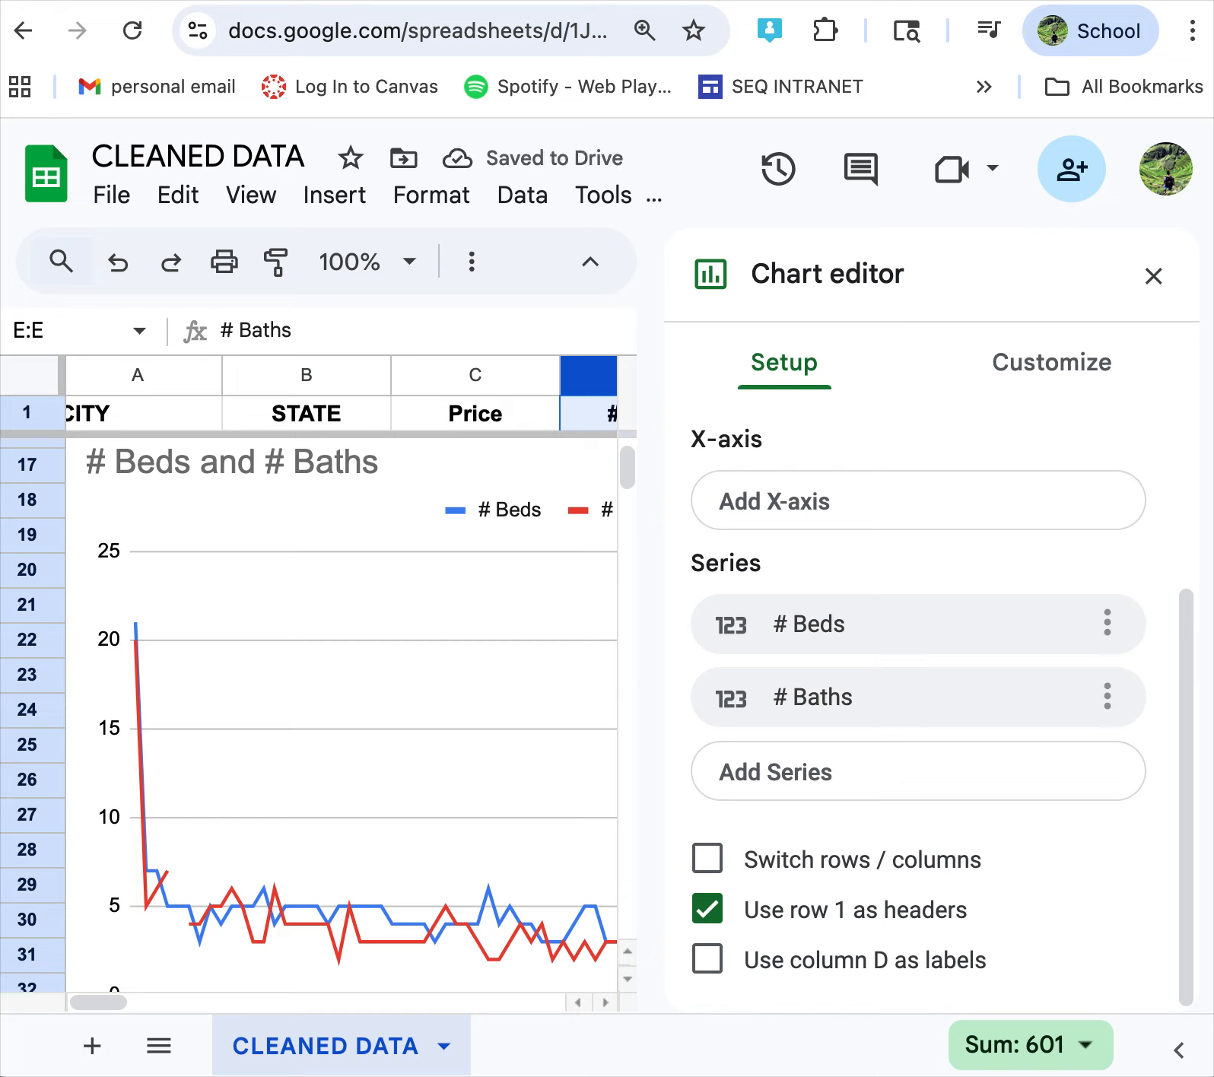
# - Set # Beds as the chart's X-axis and remove # Beds from the series, keeping # Baths
pyautogui.click(794, 523)
pyautogui.click(805, 652)
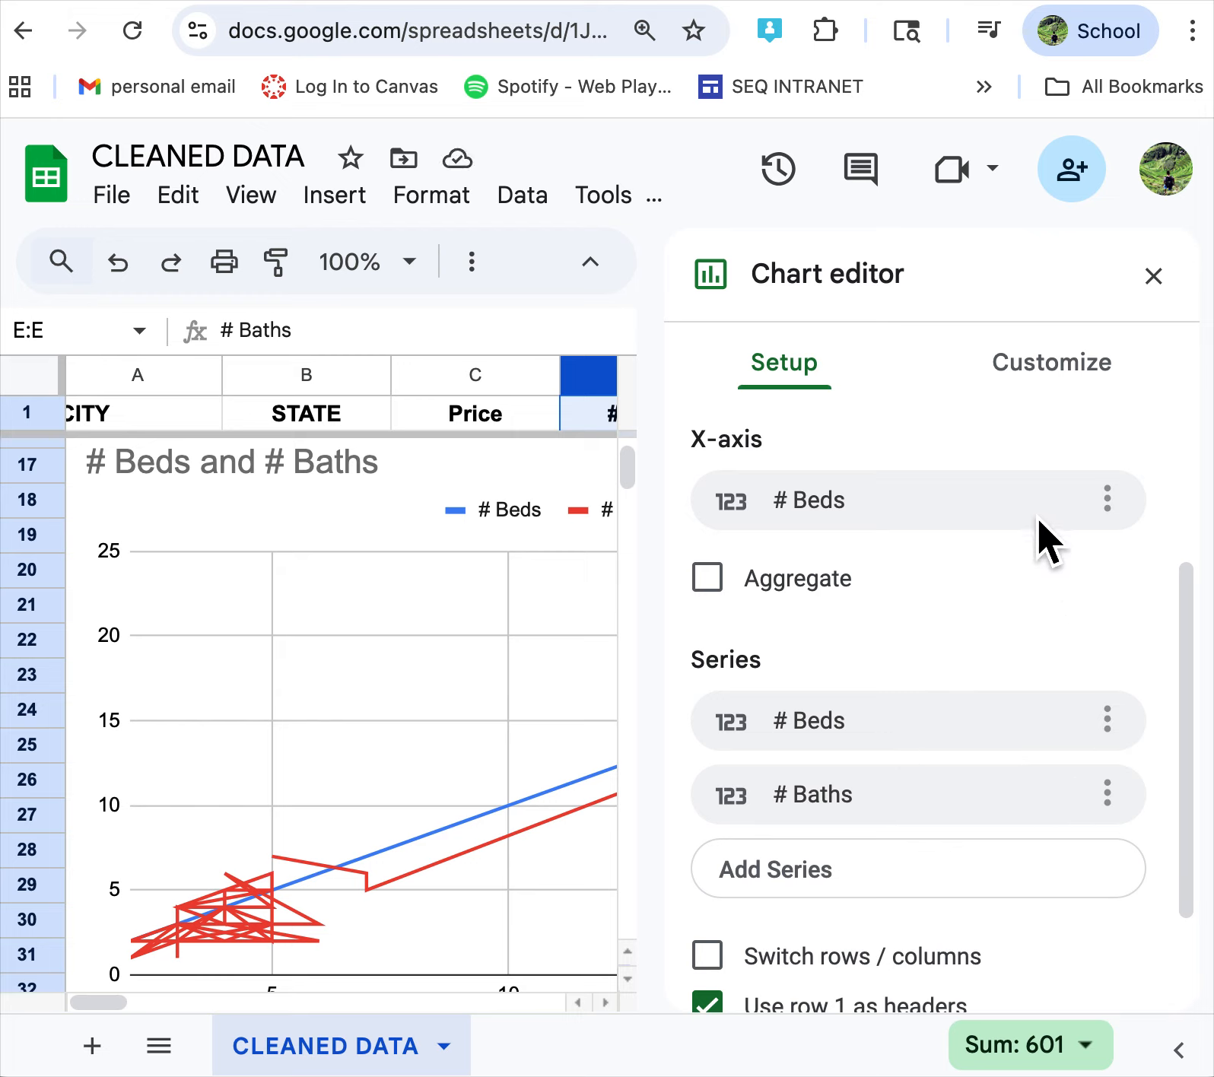
pyautogui.click(1134, 734)
pyautogui.click(1011, 798)
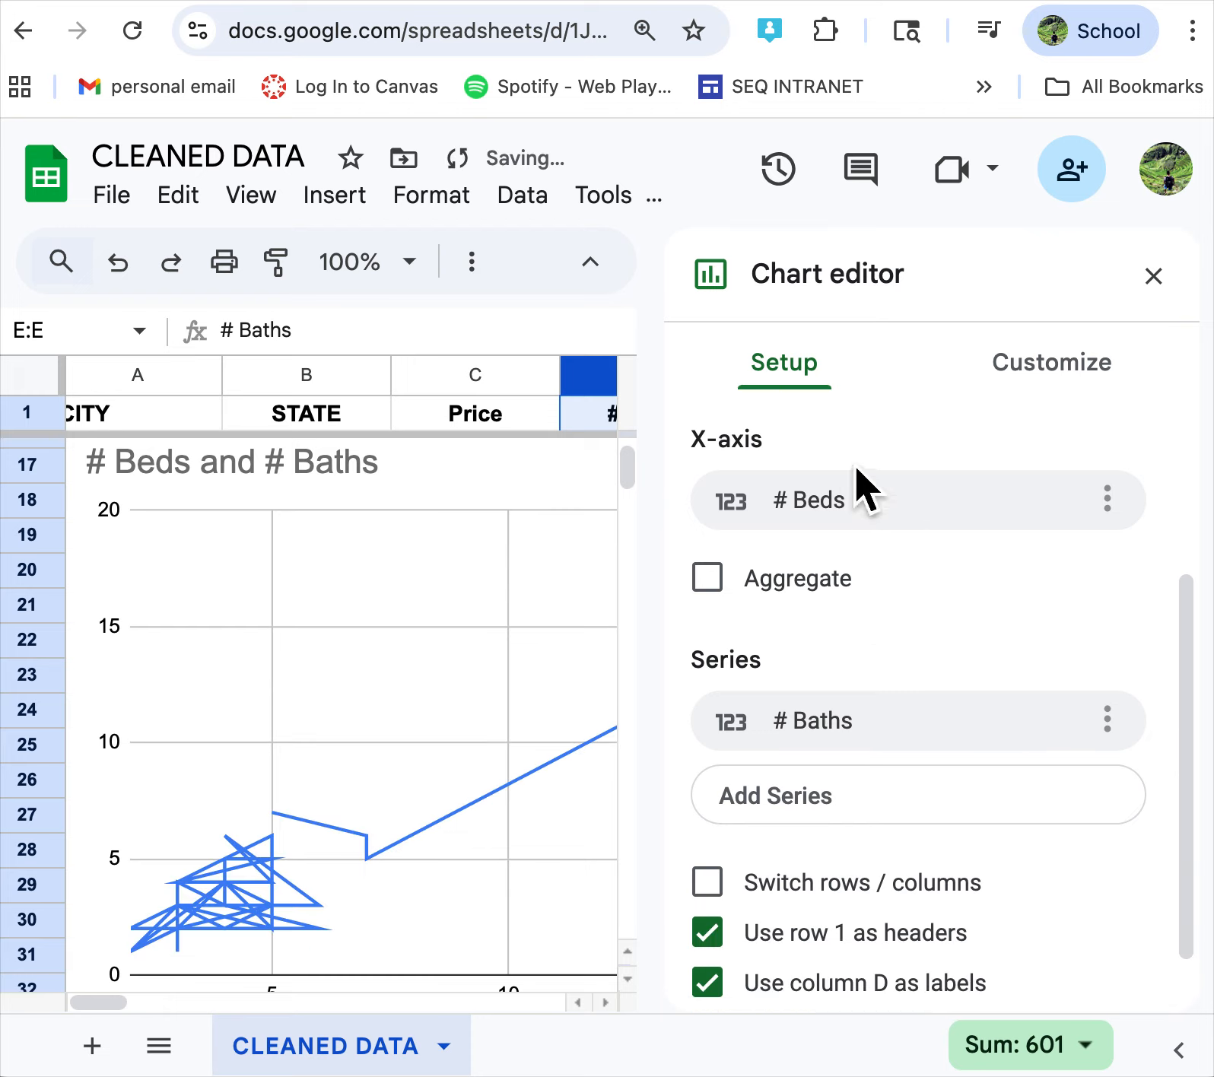
# - Change the beds and baths chart to a scatter chart and close the chart editor
pyautogui.scroll(3, 875, 631)
pyautogui.click(865, 505)
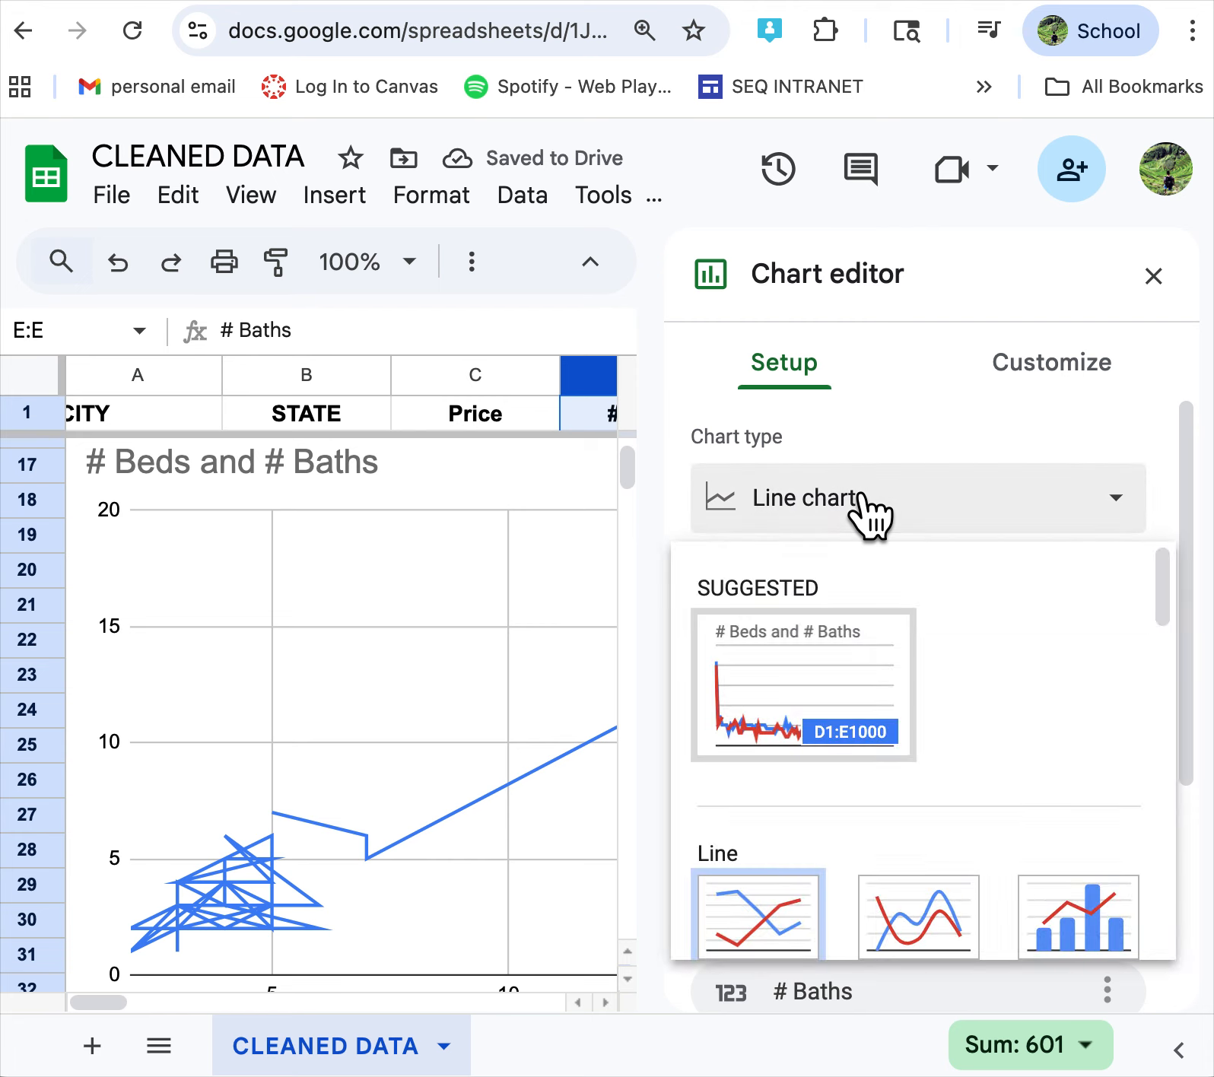
pyautogui.click(1131, 518)
pyautogui.click(1131, 517)
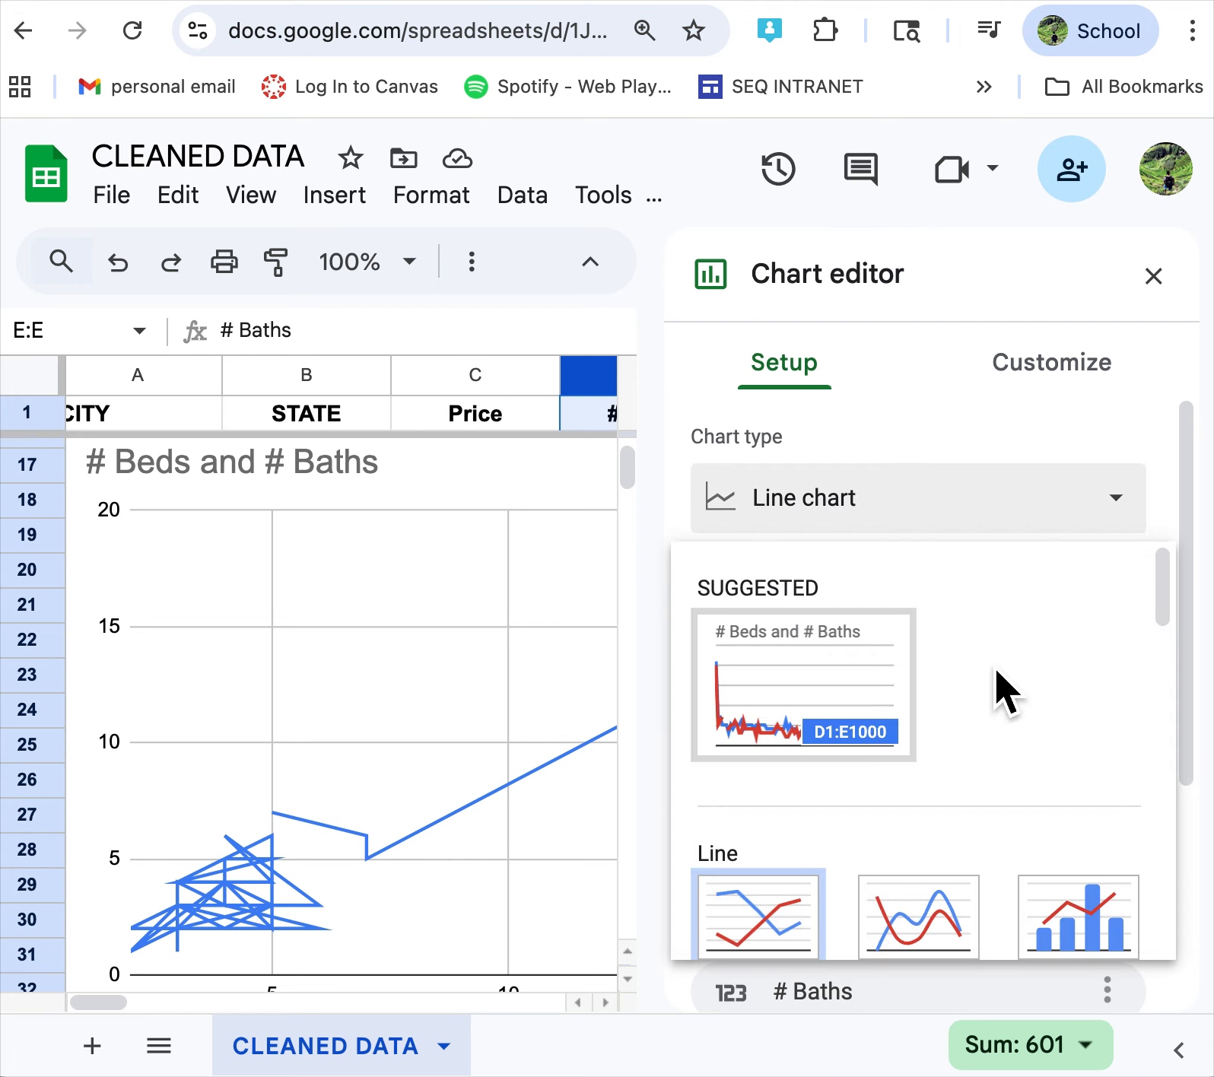
pyautogui.scroll(-15, 993, 665)
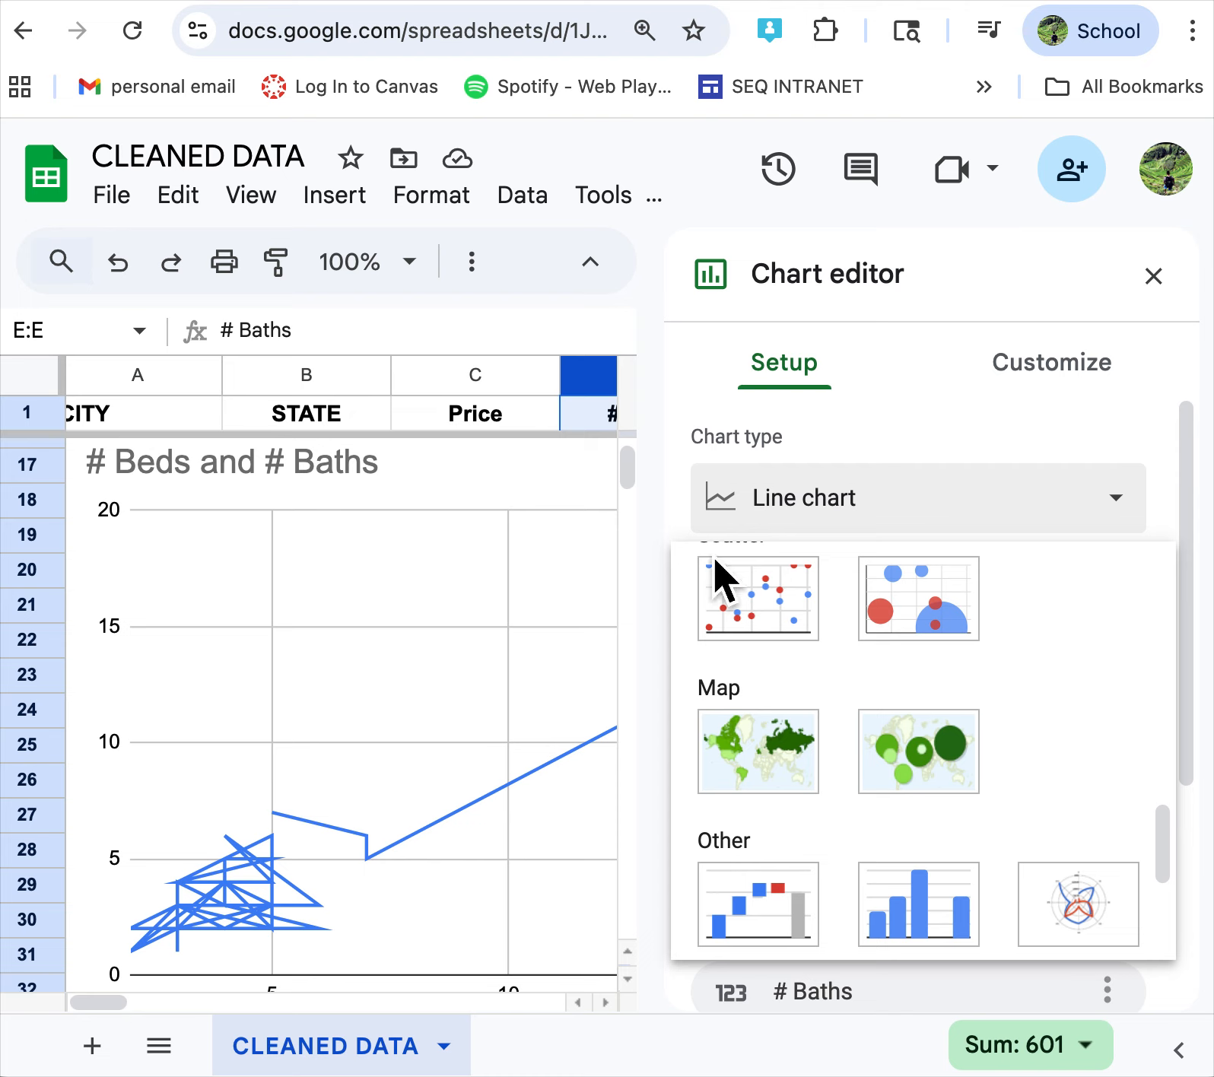
pyautogui.click(779, 630)
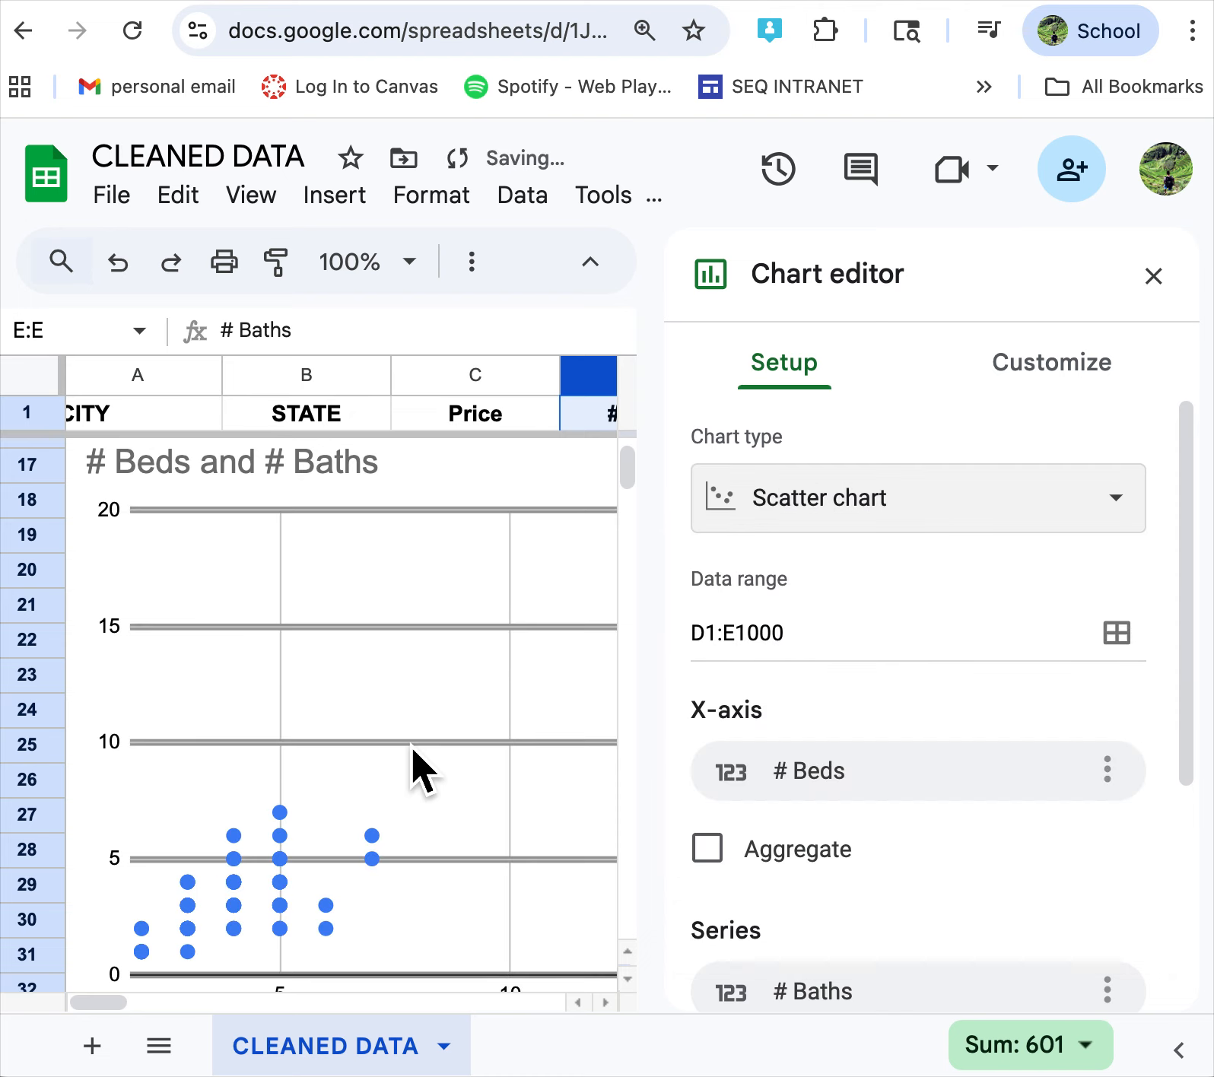
pyautogui.scroll(-3, 410, 744)
pyautogui.scroll(2, 417, 768)
pyautogui.hscroll(1, 417, 768)
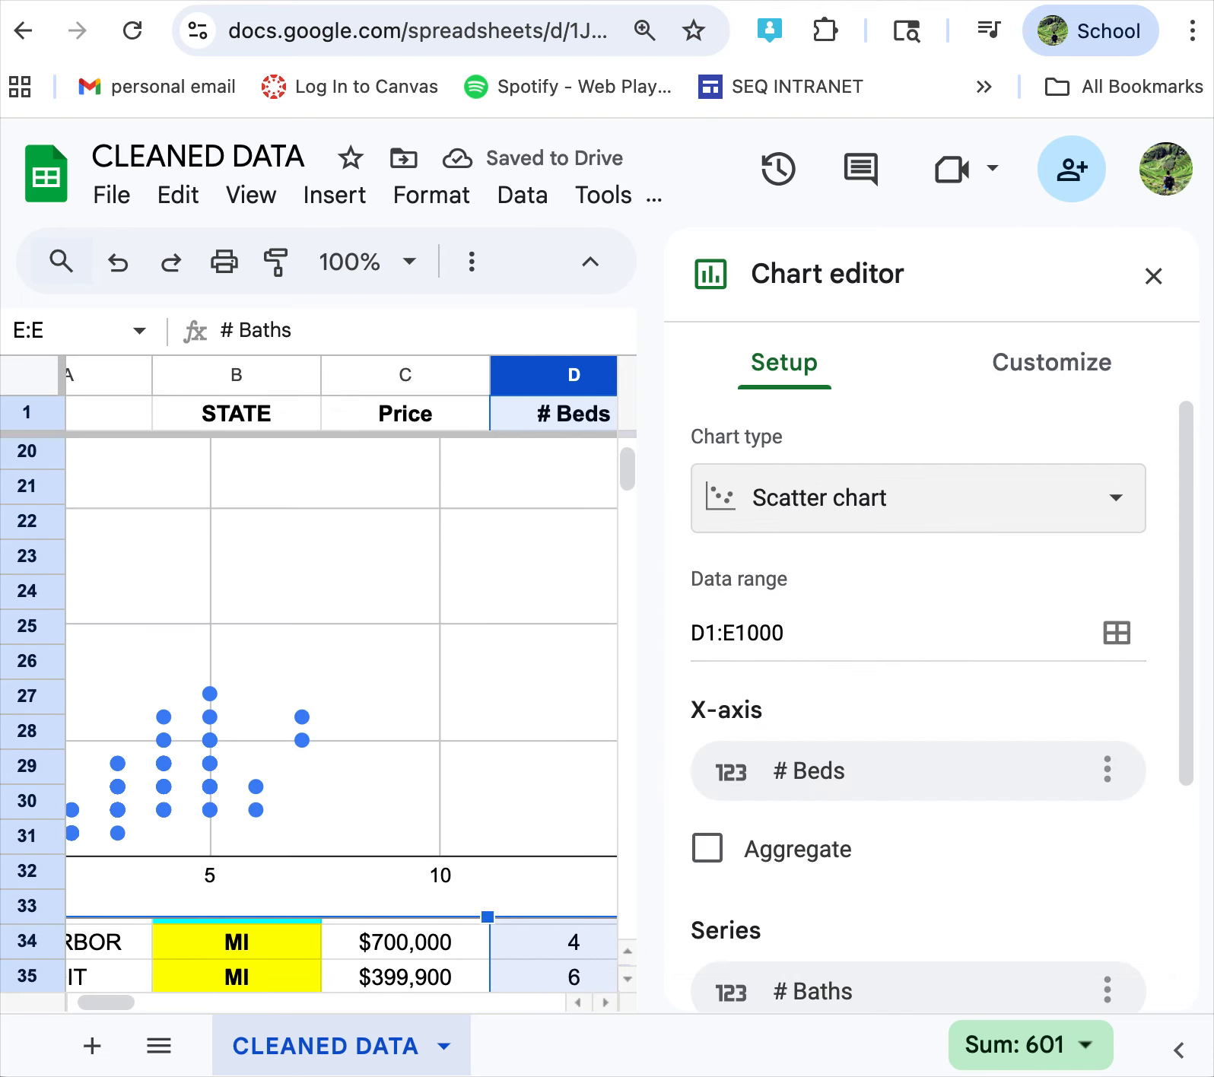
pyautogui.click(1169, 293)
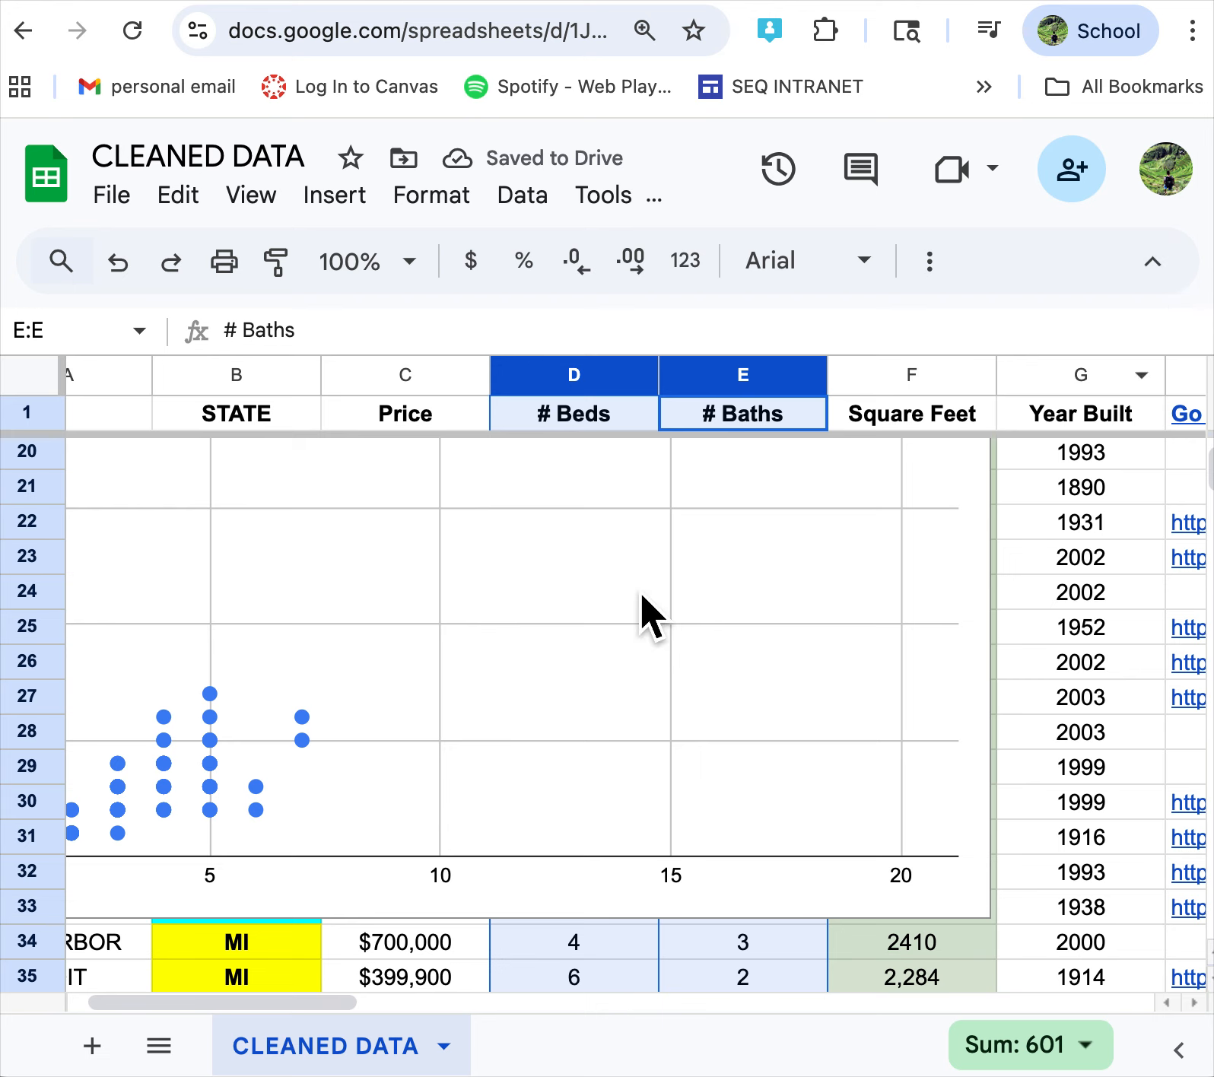
# - Reopen the # Beds and # Baths scatter chart for editing
pyautogui.scroll(4, 640, 589)
pyautogui.hscroll(-1, 639, 589)
pyautogui.scroll(-3, 639, 589)
pyautogui.scroll(-2, 642, 595)
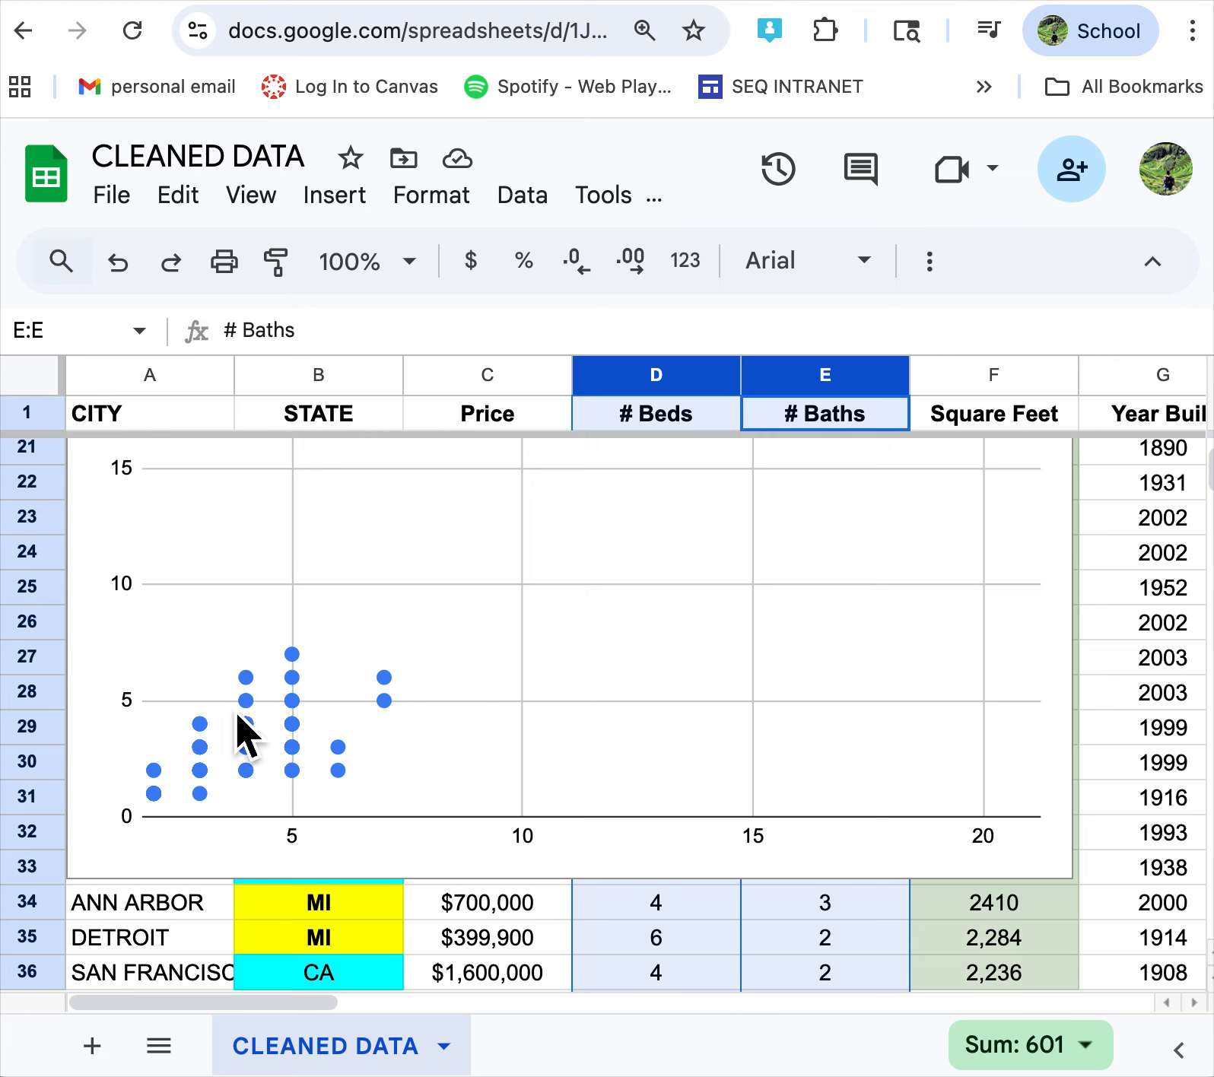
pyautogui.scroll(5, 1060, 600)
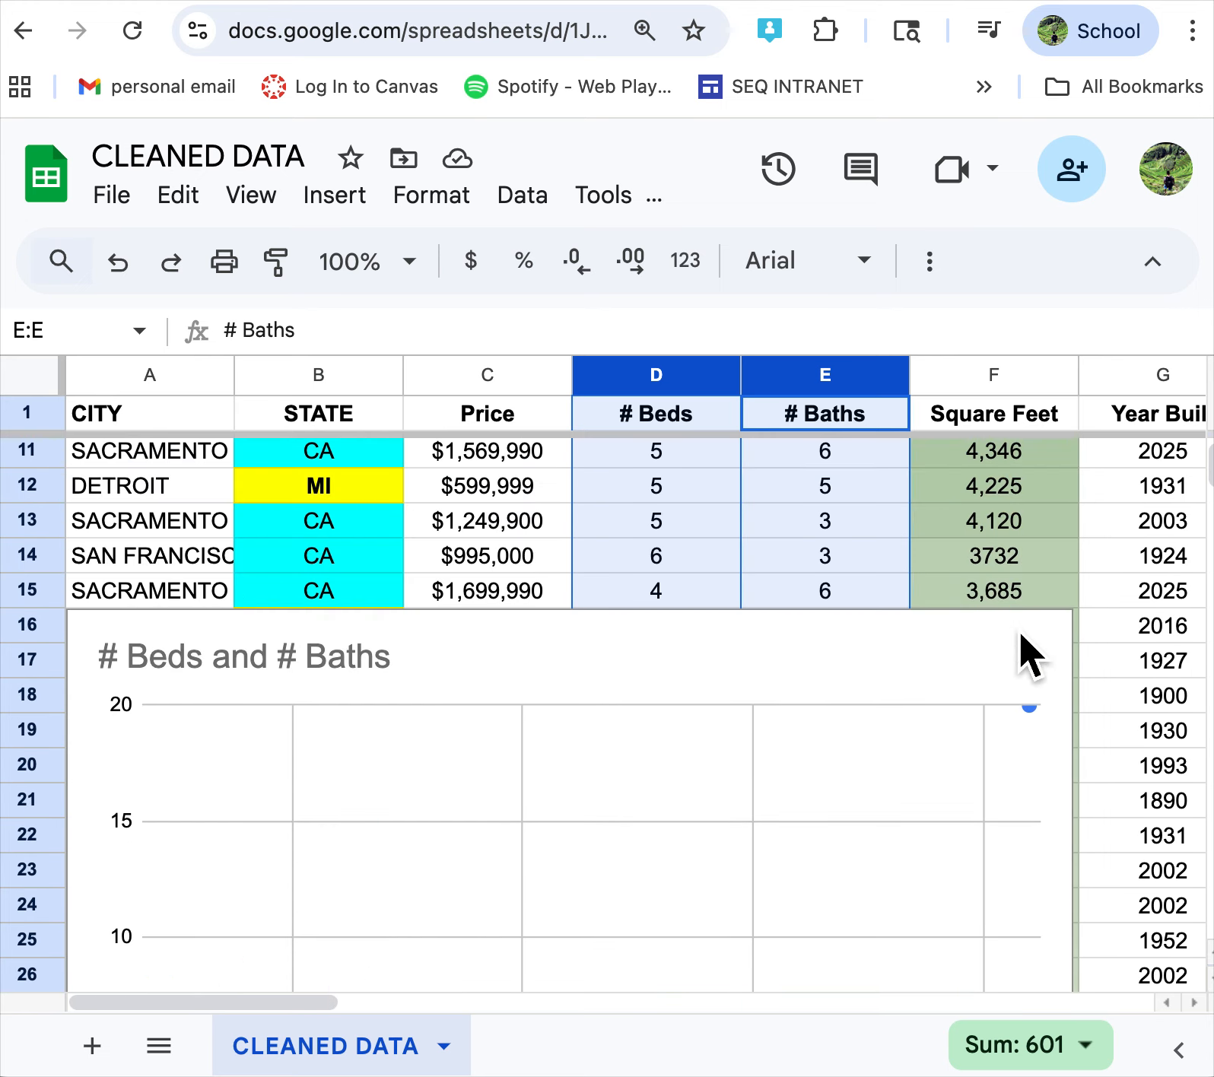
pyautogui.scroll(-2, 1045, 665)
pyautogui.click(1048, 500)
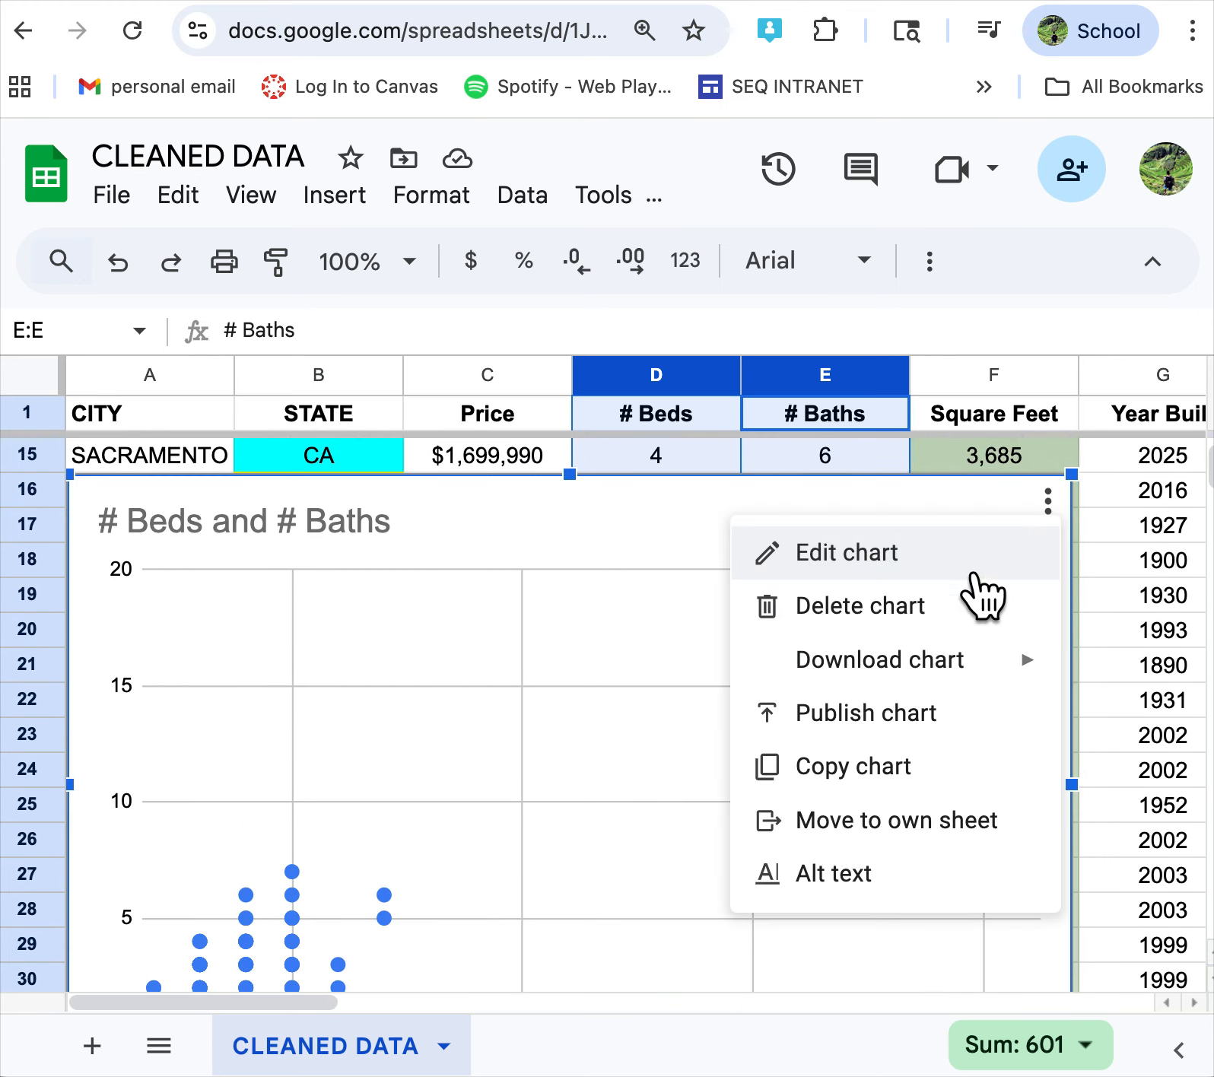
pyautogui.click(868, 576)
# - Add the horizontal axis title "# Beds" to the scatter chart
pyautogui.scroll(-3, 848, 726)
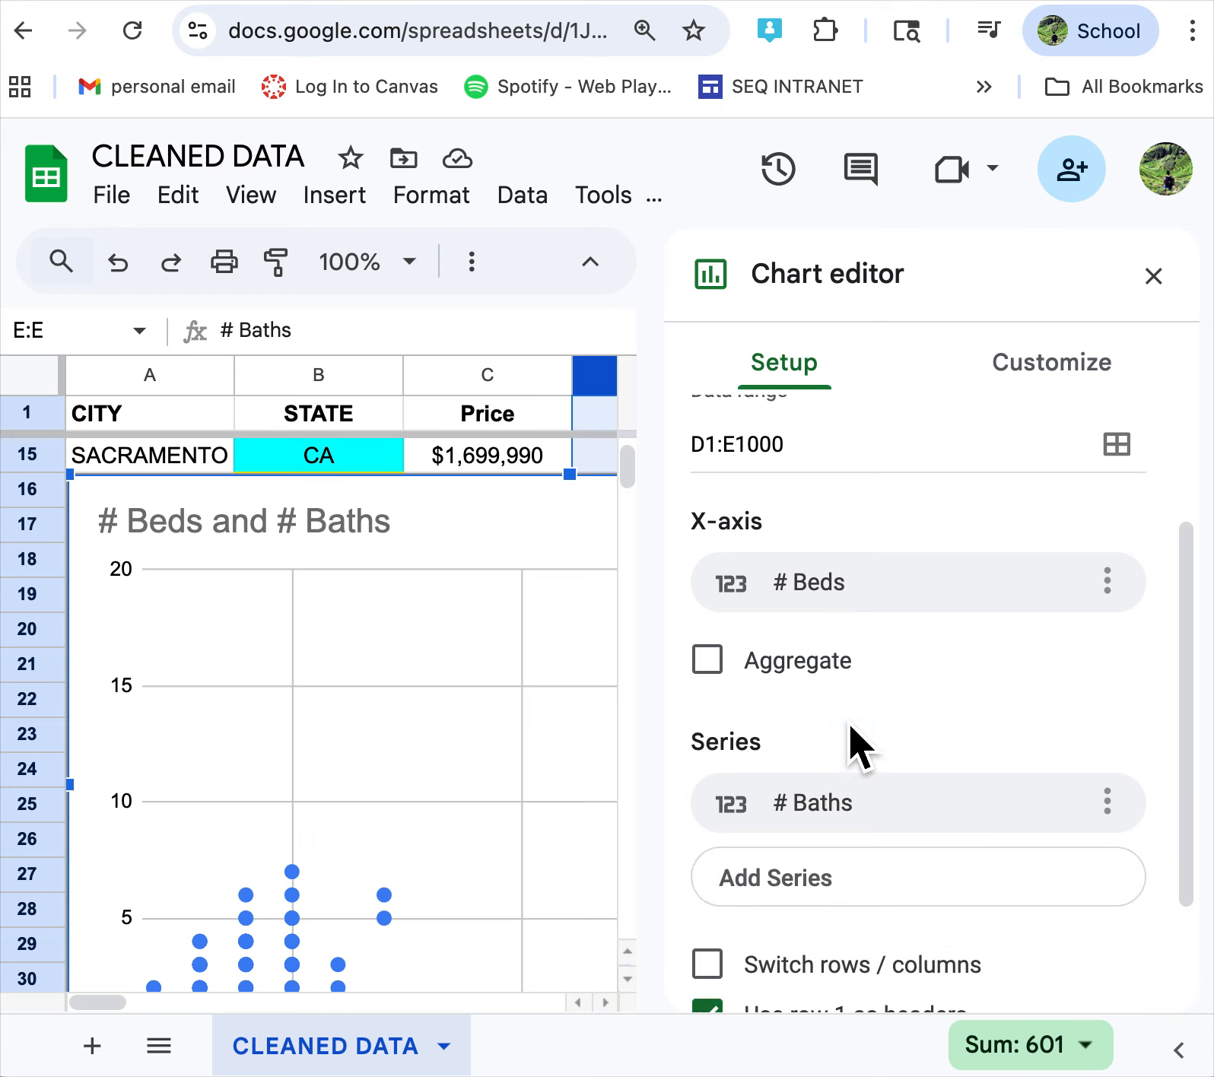
pyautogui.scroll(2, 848, 721)
pyautogui.click(1074, 373)
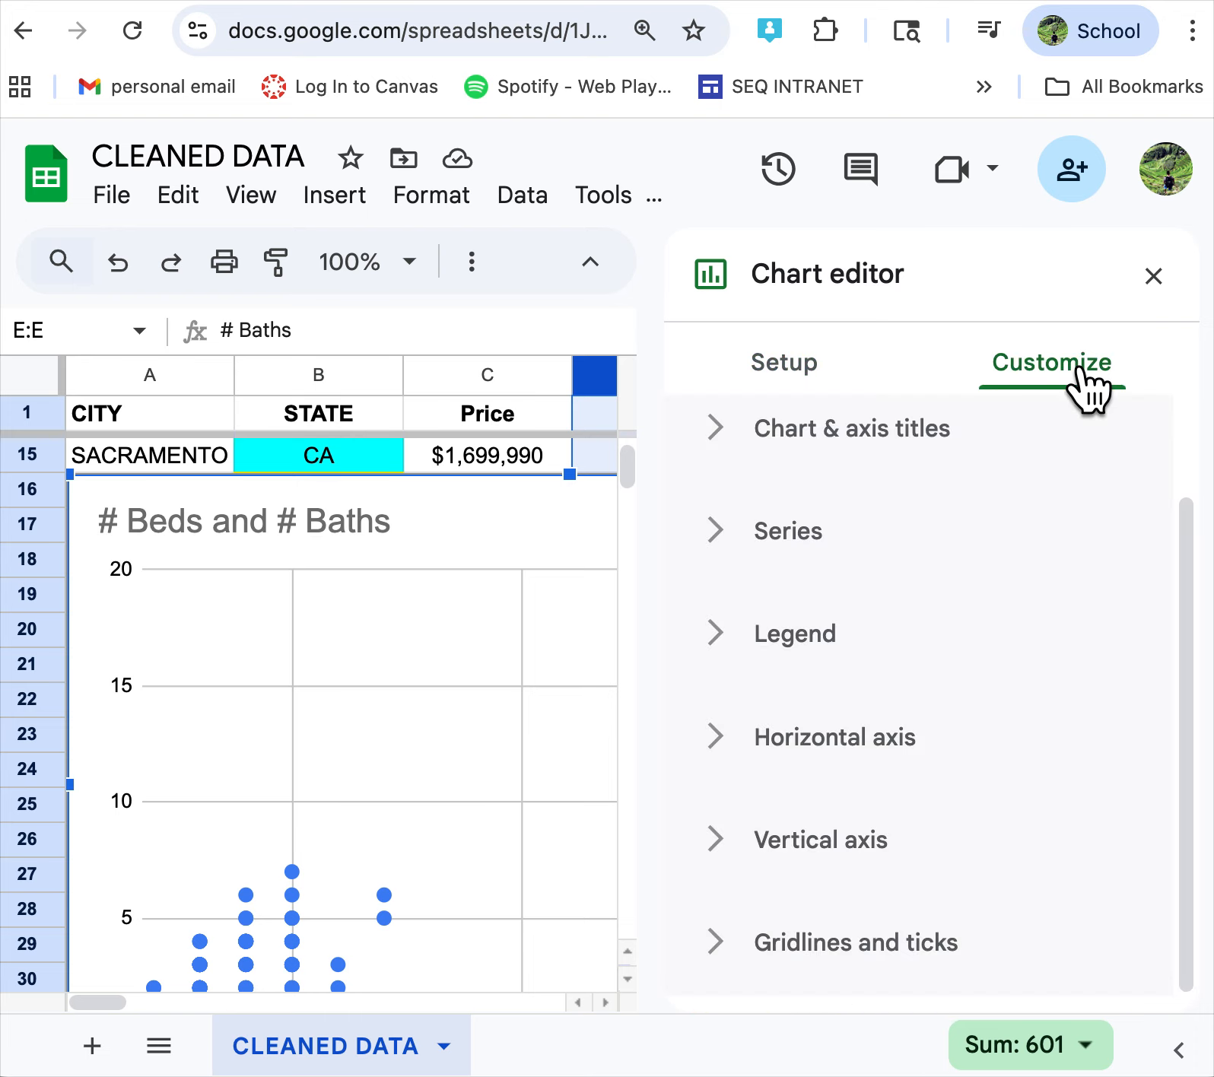
pyautogui.click(806, 372)
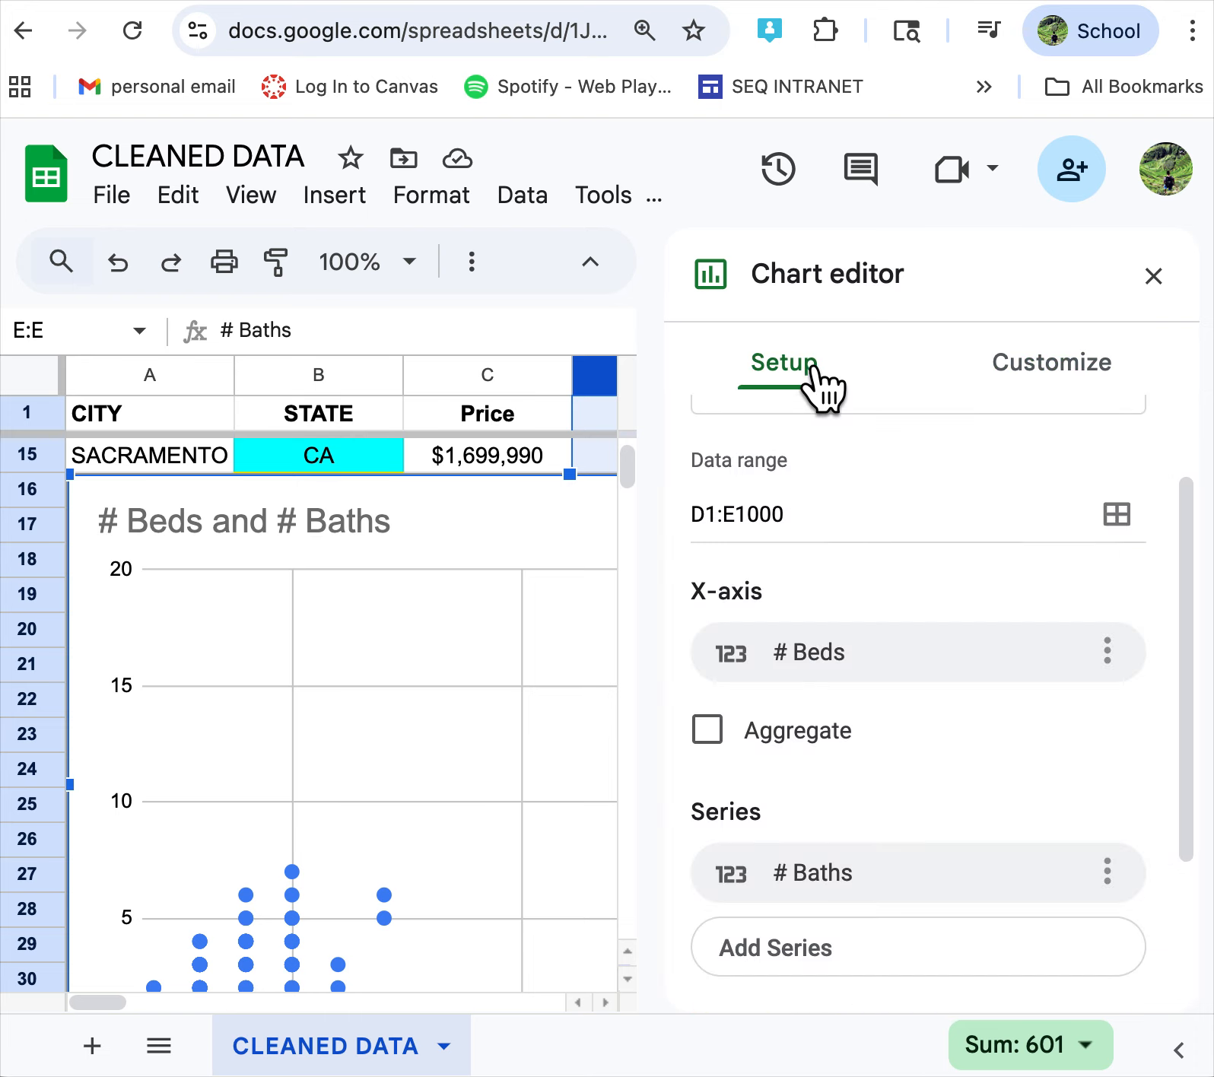
pyautogui.click(1059, 372)
pyautogui.click(745, 438)
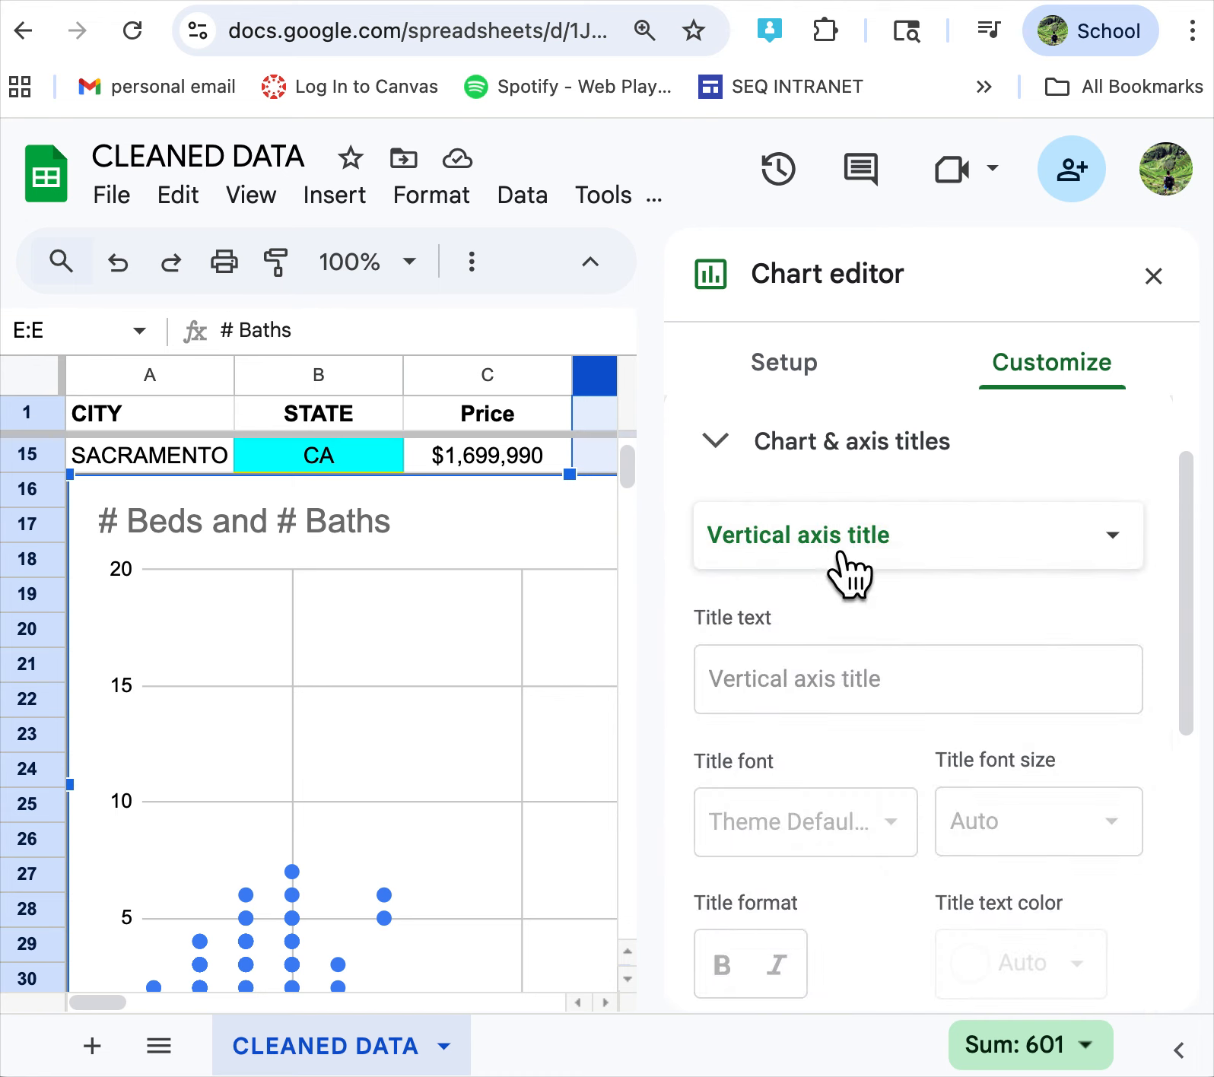
pyautogui.click(844, 567)
pyautogui.click(862, 496)
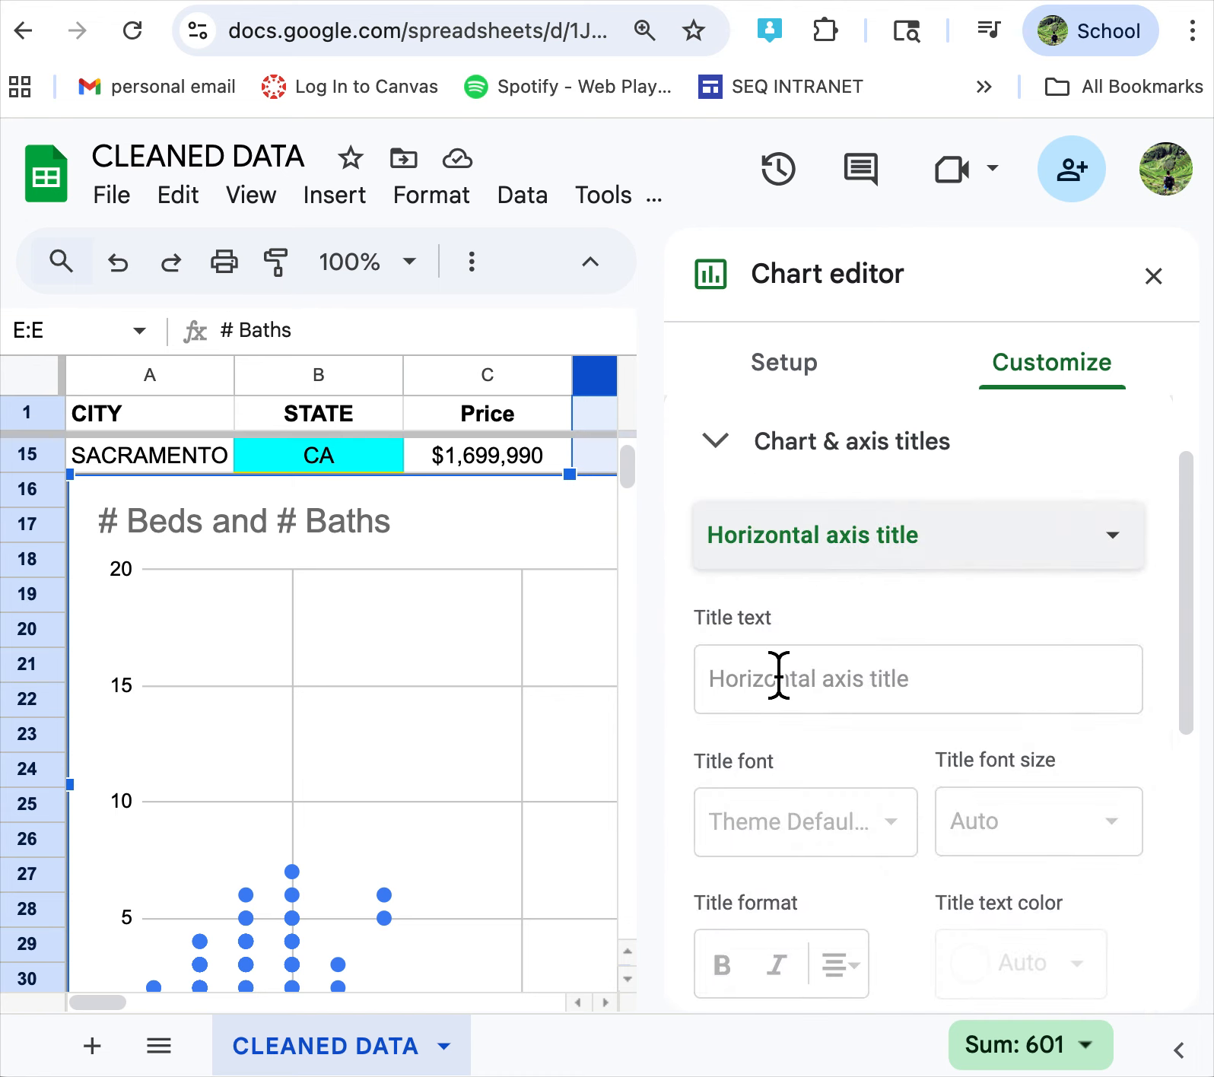
pyautogui.click(777, 675)
pyautogui.write('#')
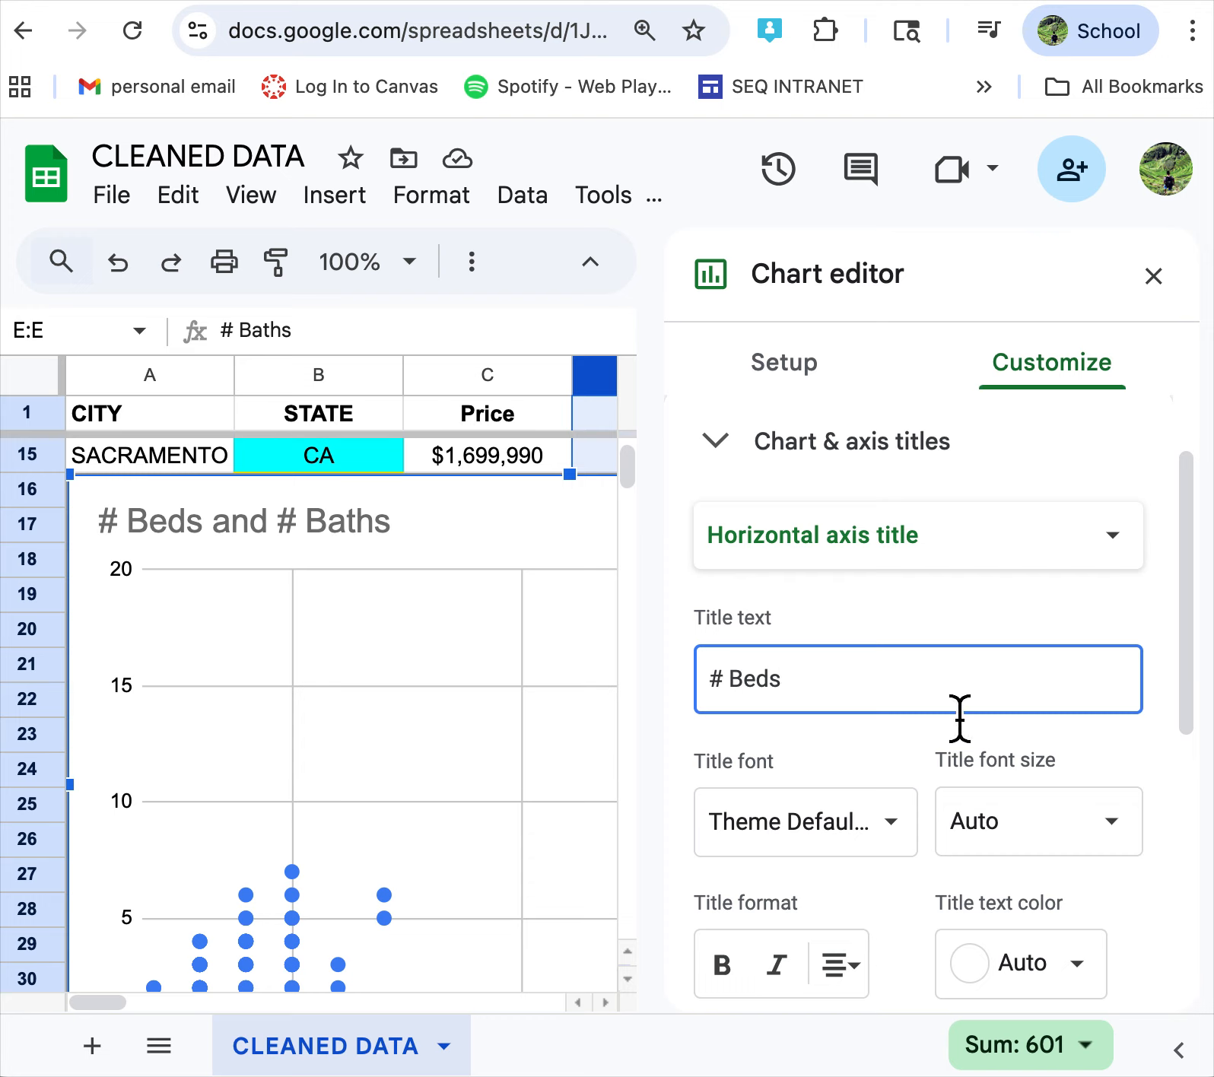
pyautogui.write(' Beds')
pyautogui.click(739, 457)
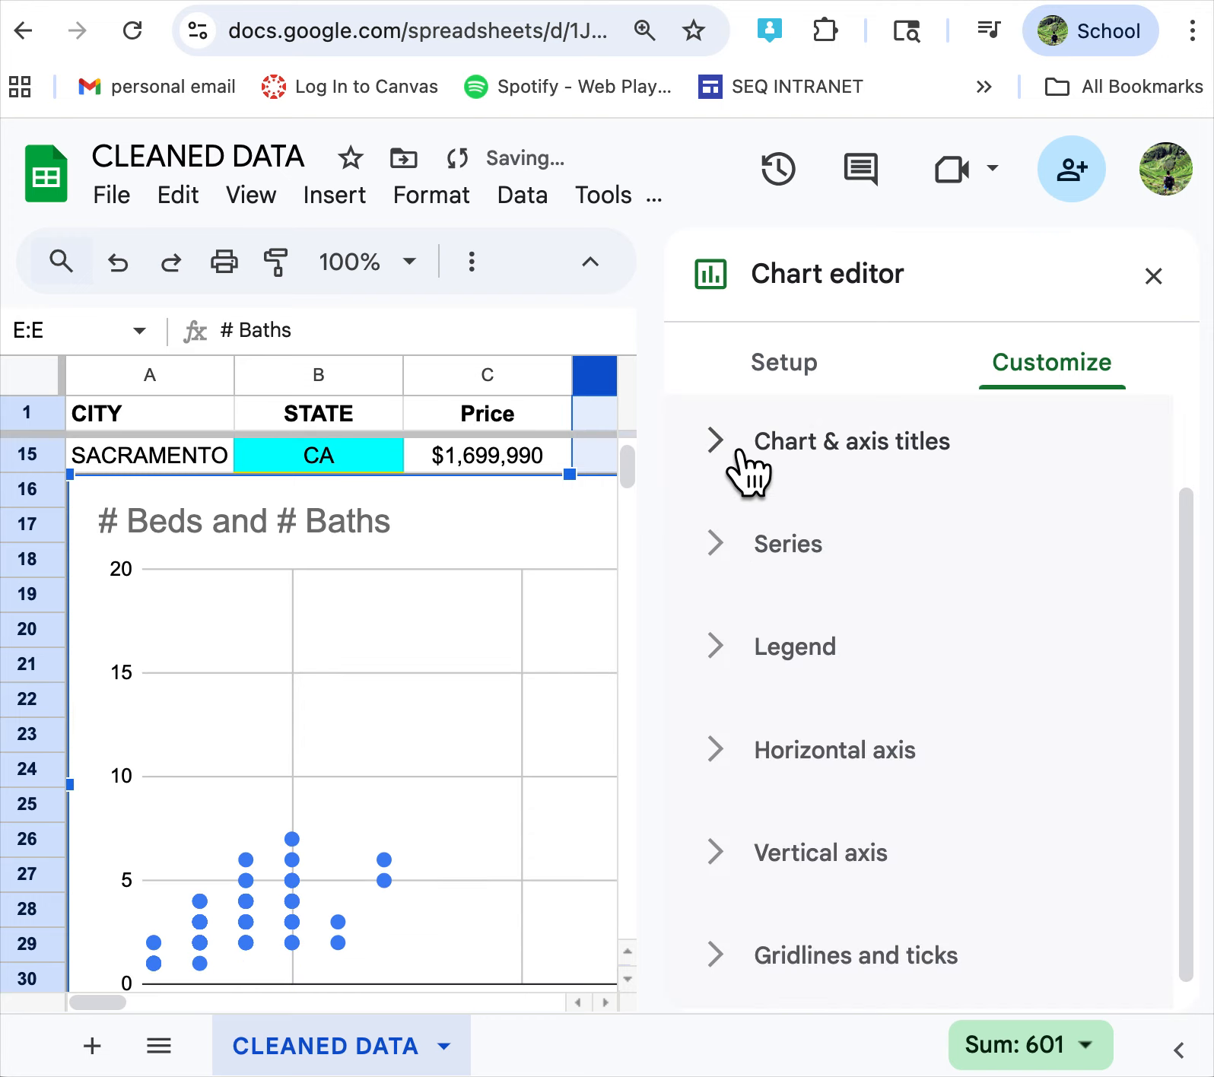
# - Add the vertical axis title "# Baths" to the scatter chart
pyautogui.click(729, 451)
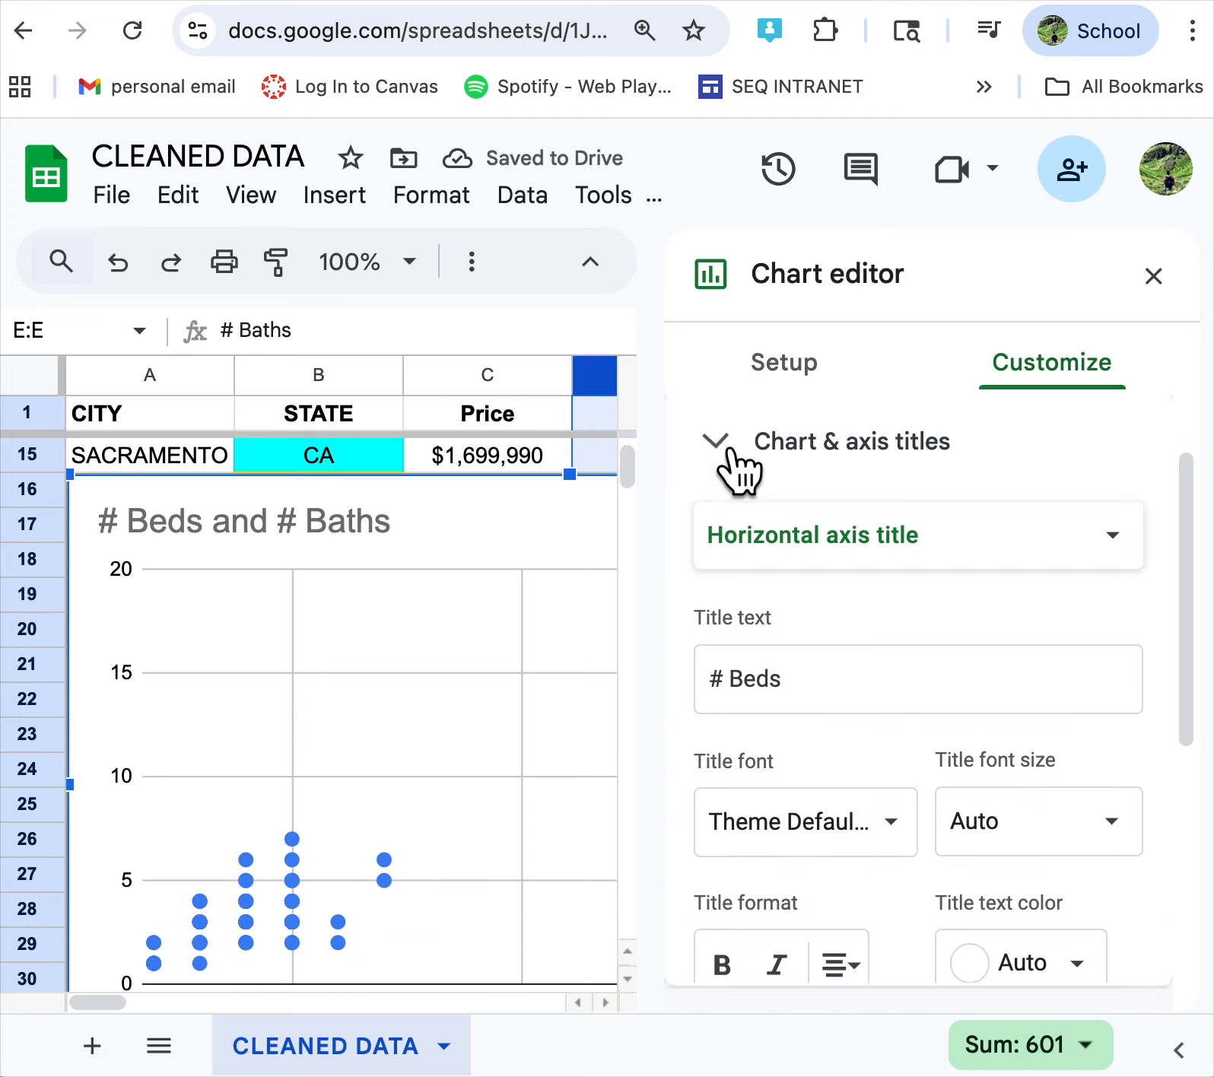
pyautogui.click(853, 540)
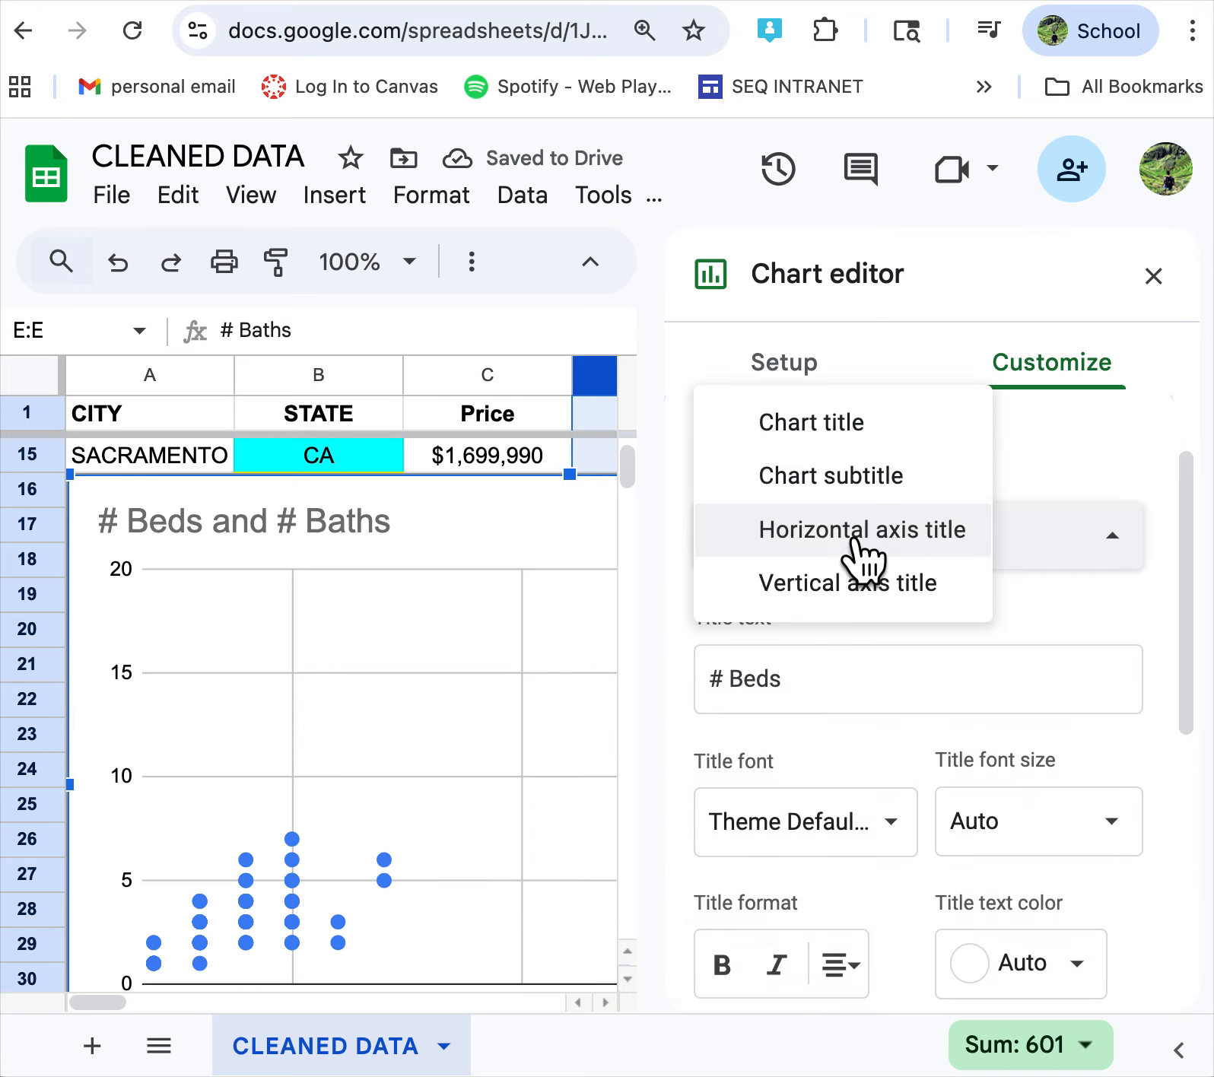
pyautogui.click(867, 578)
pyautogui.click(823, 687)
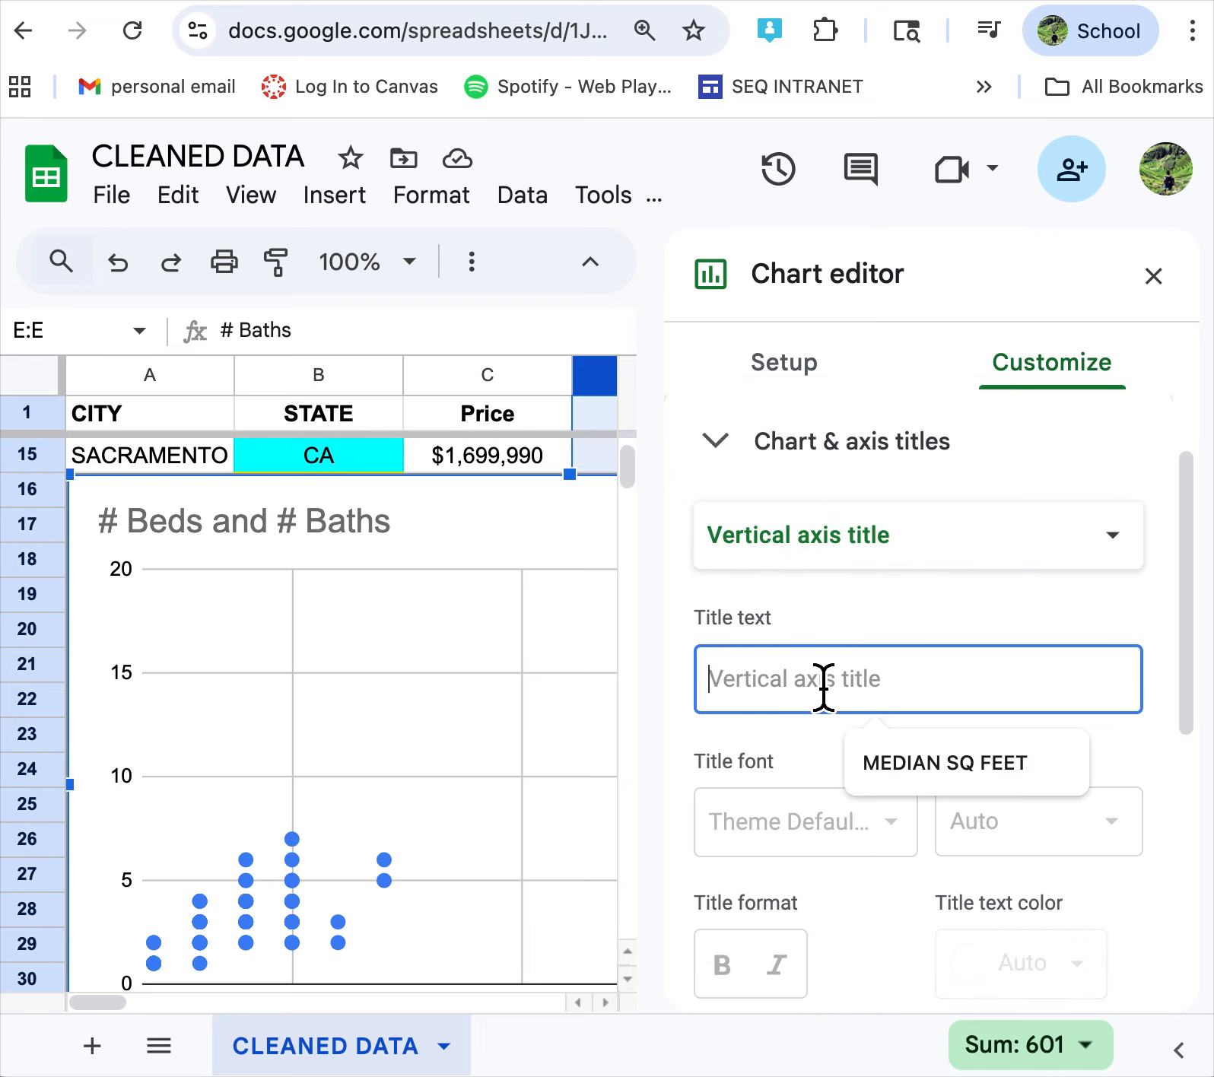
pyautogui.write('# Baths')
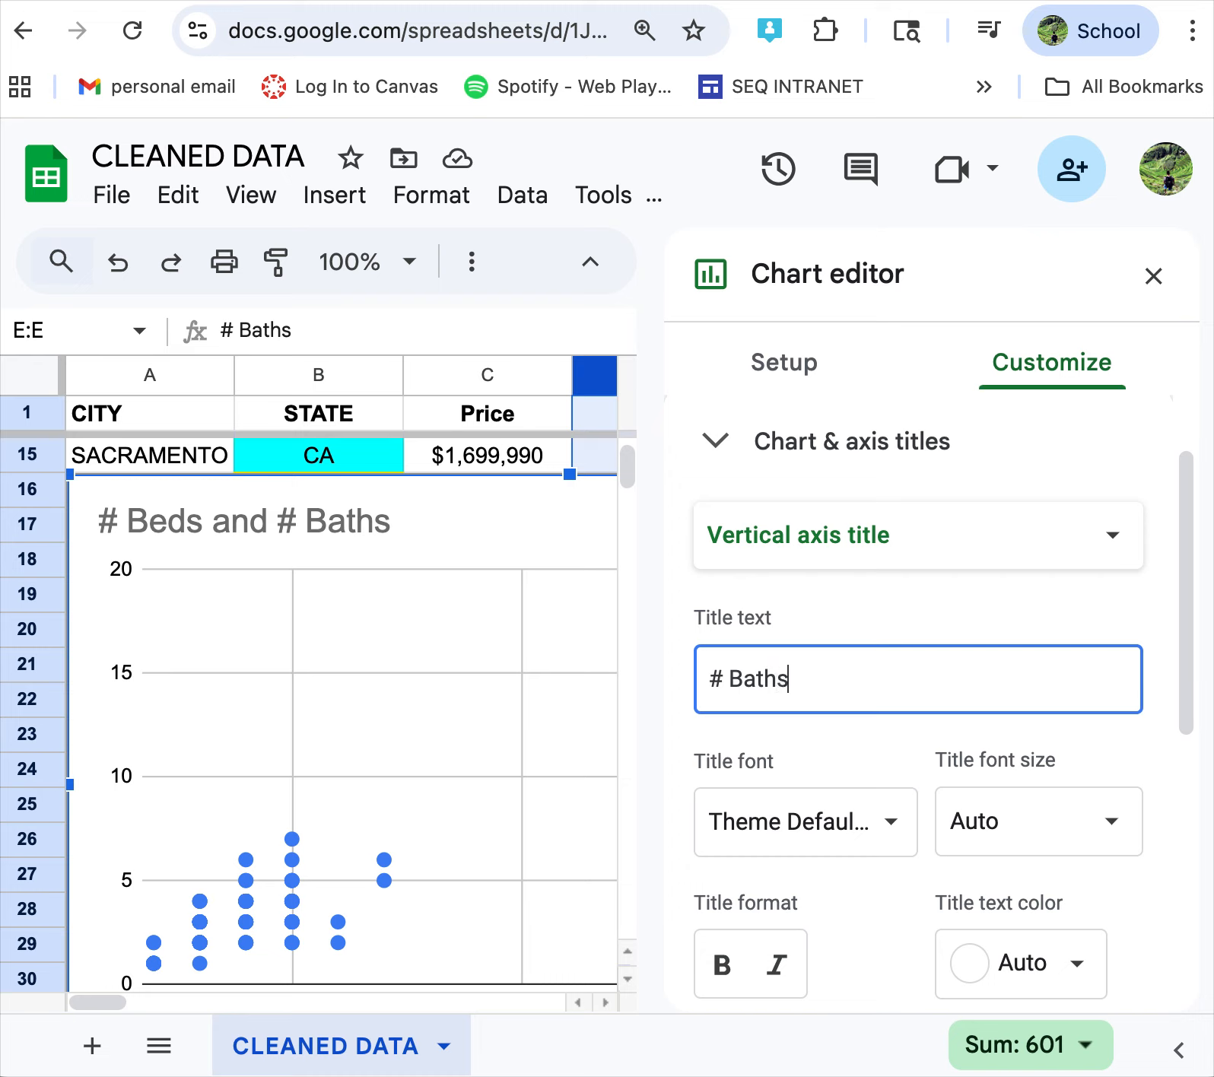
pyautogui.click(732, 463)
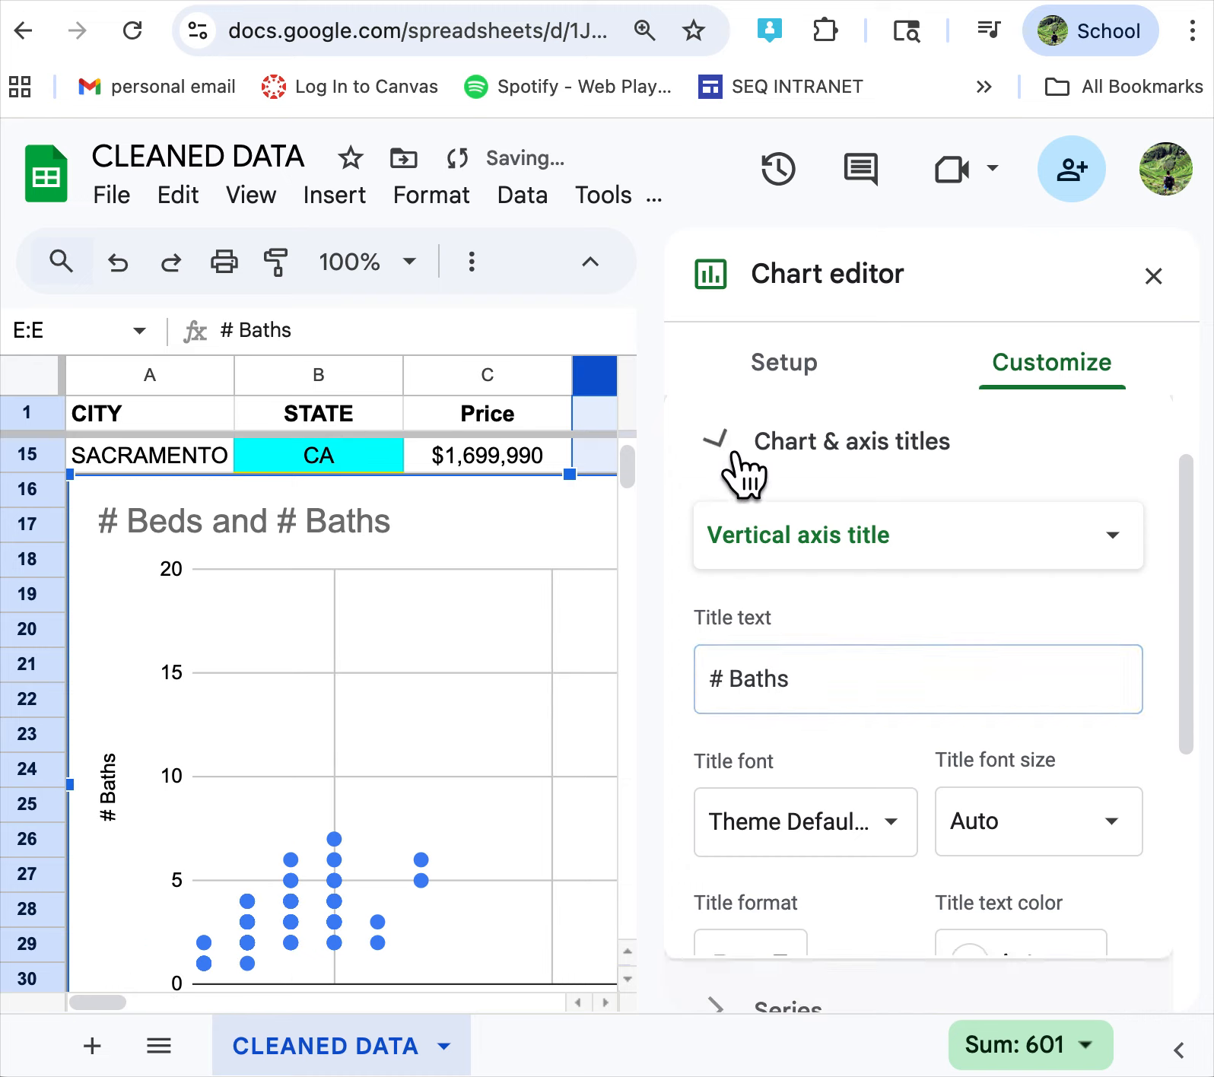
# - Check the chart title text in the scatter chart's title settings, then collapse those settings
pyautogui.scroll(-1, 976, 607)
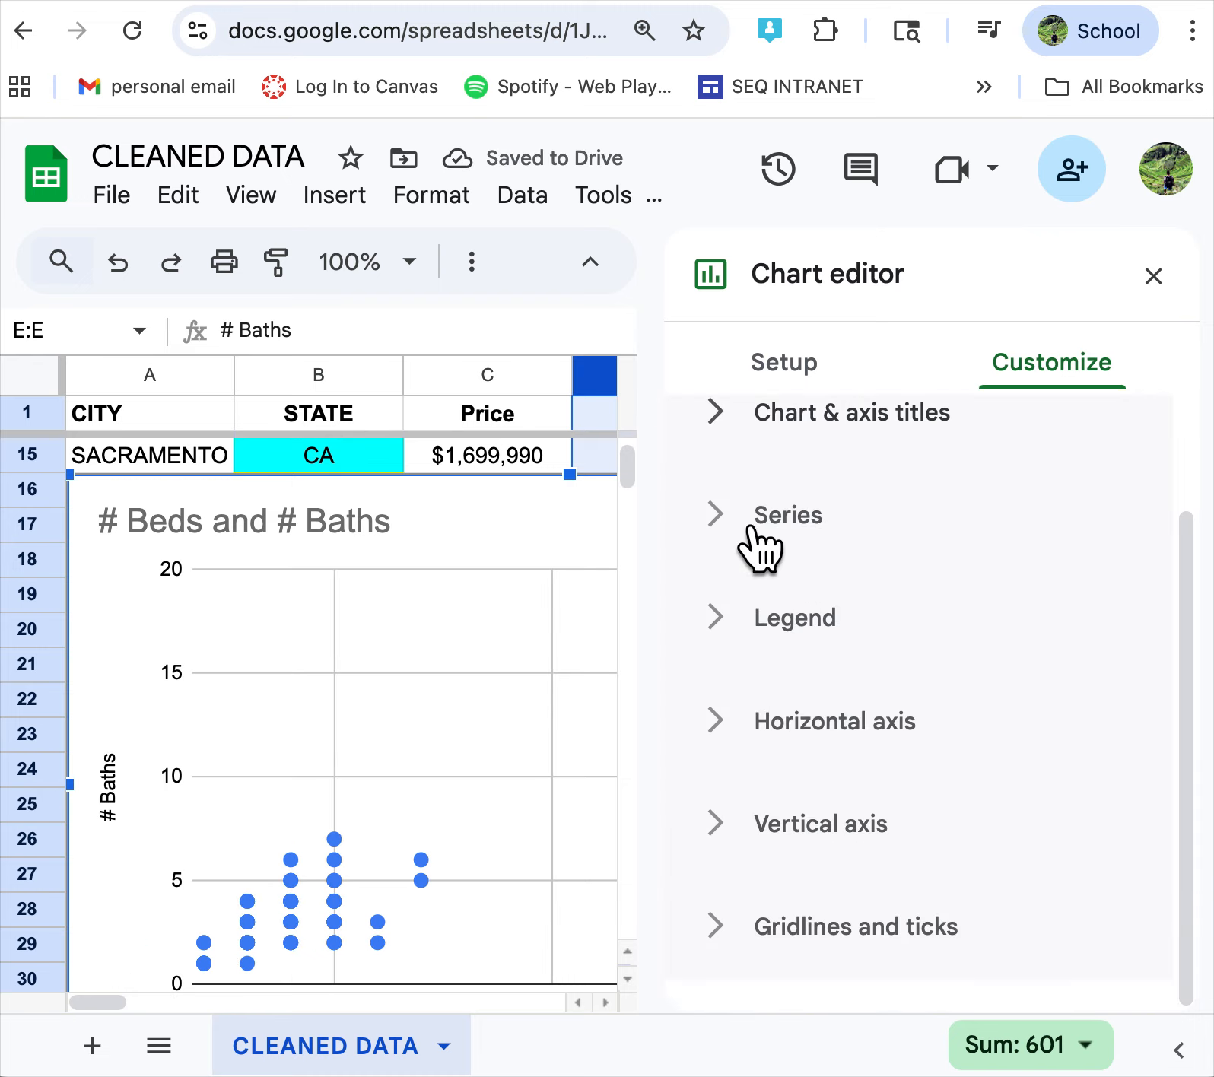
pyautogui.click(735, 414)
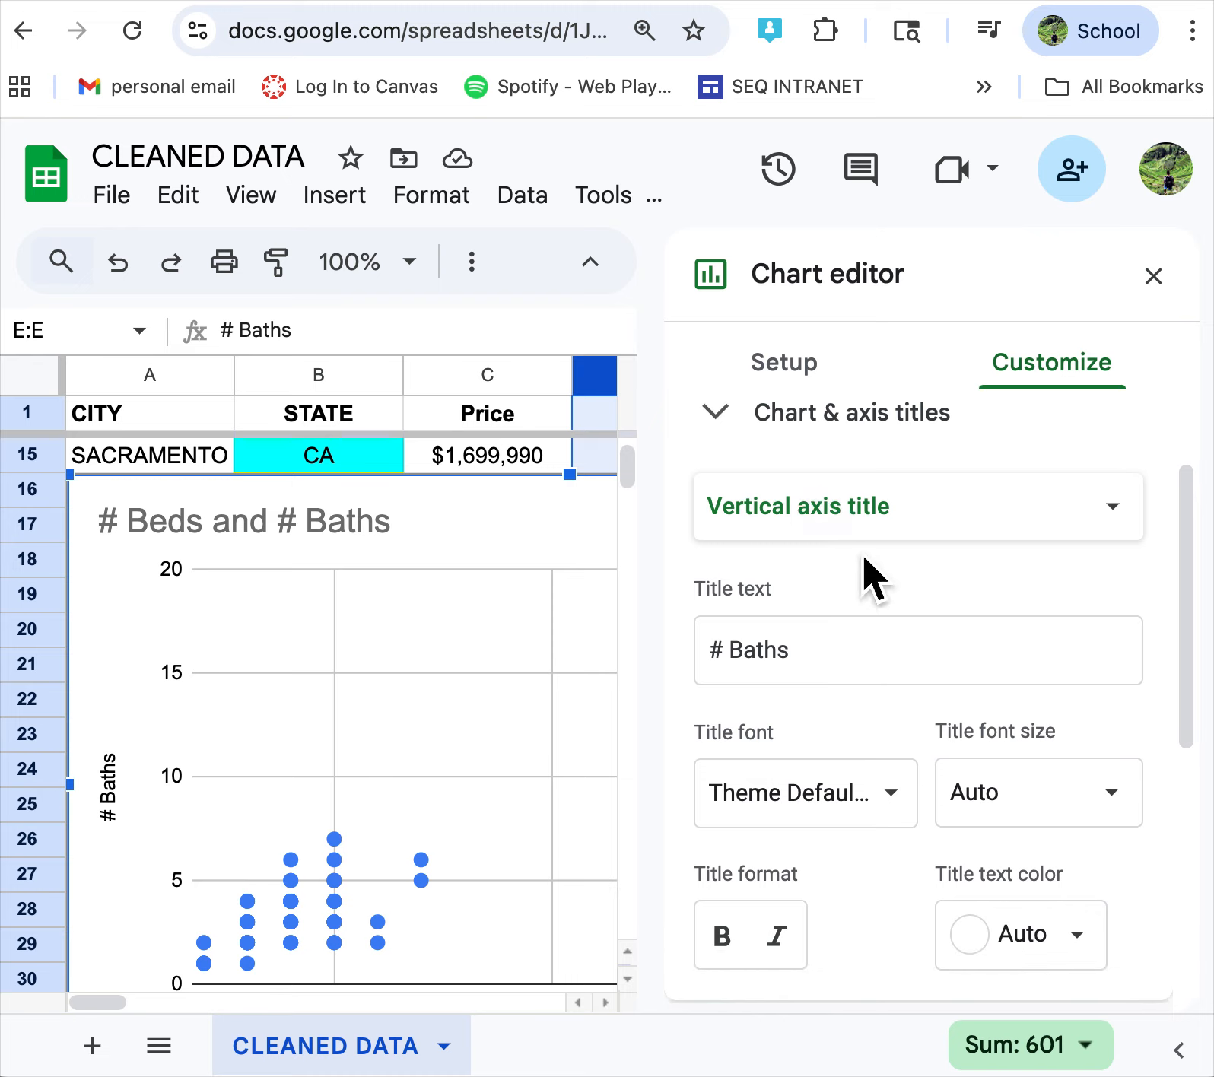
pyautogui.click(896, 534)
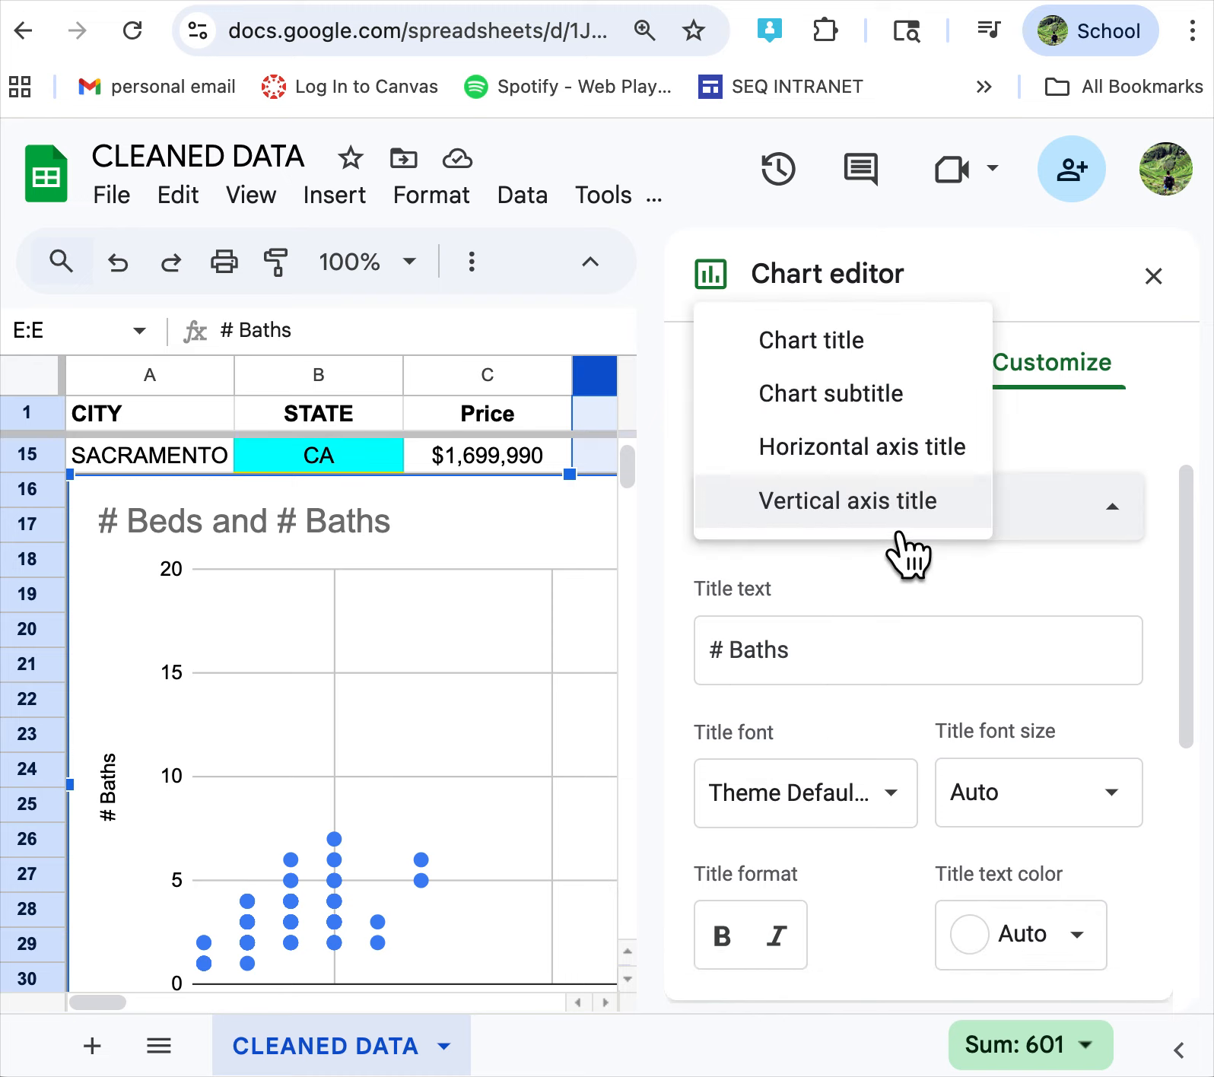
pyautogui.click(895, 363)
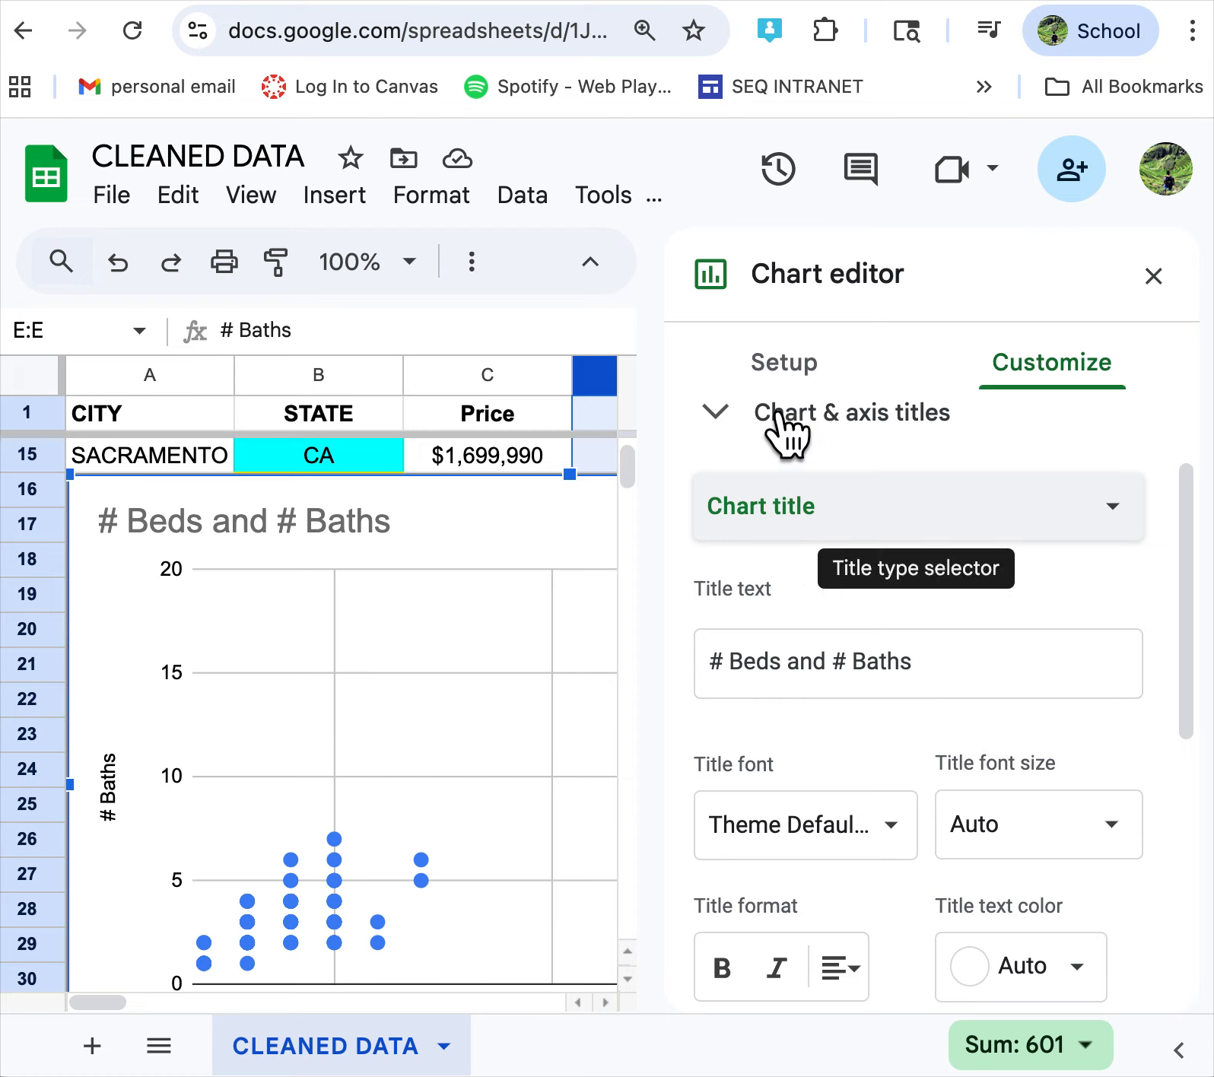
pyautogui.click(750, 438)
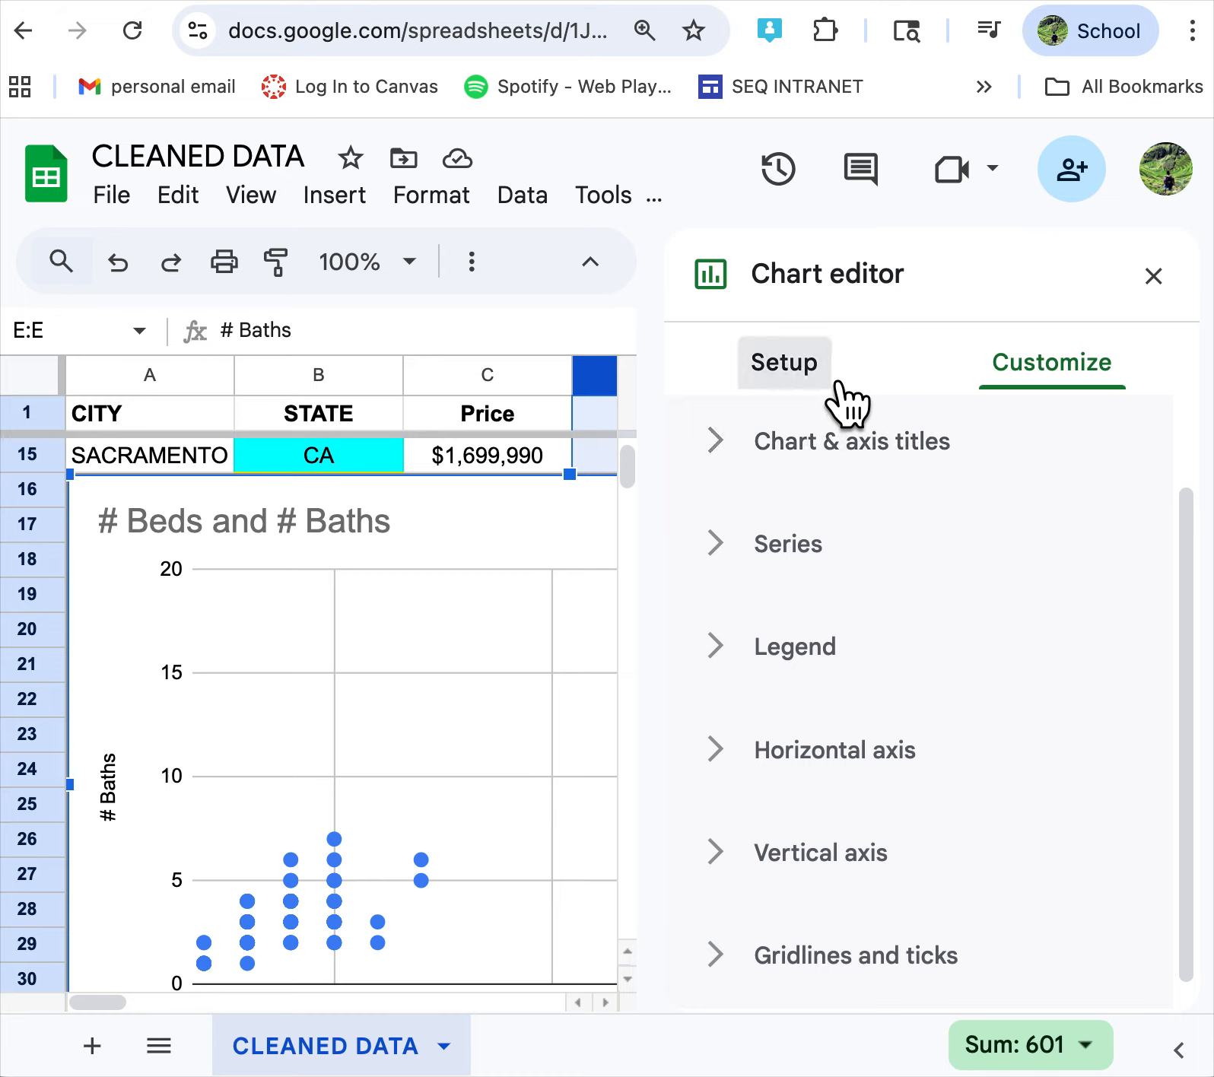
# - Add a trendline to the # Baths series of the scatter chart
pyautogui.scroll(-1, 793, 655)
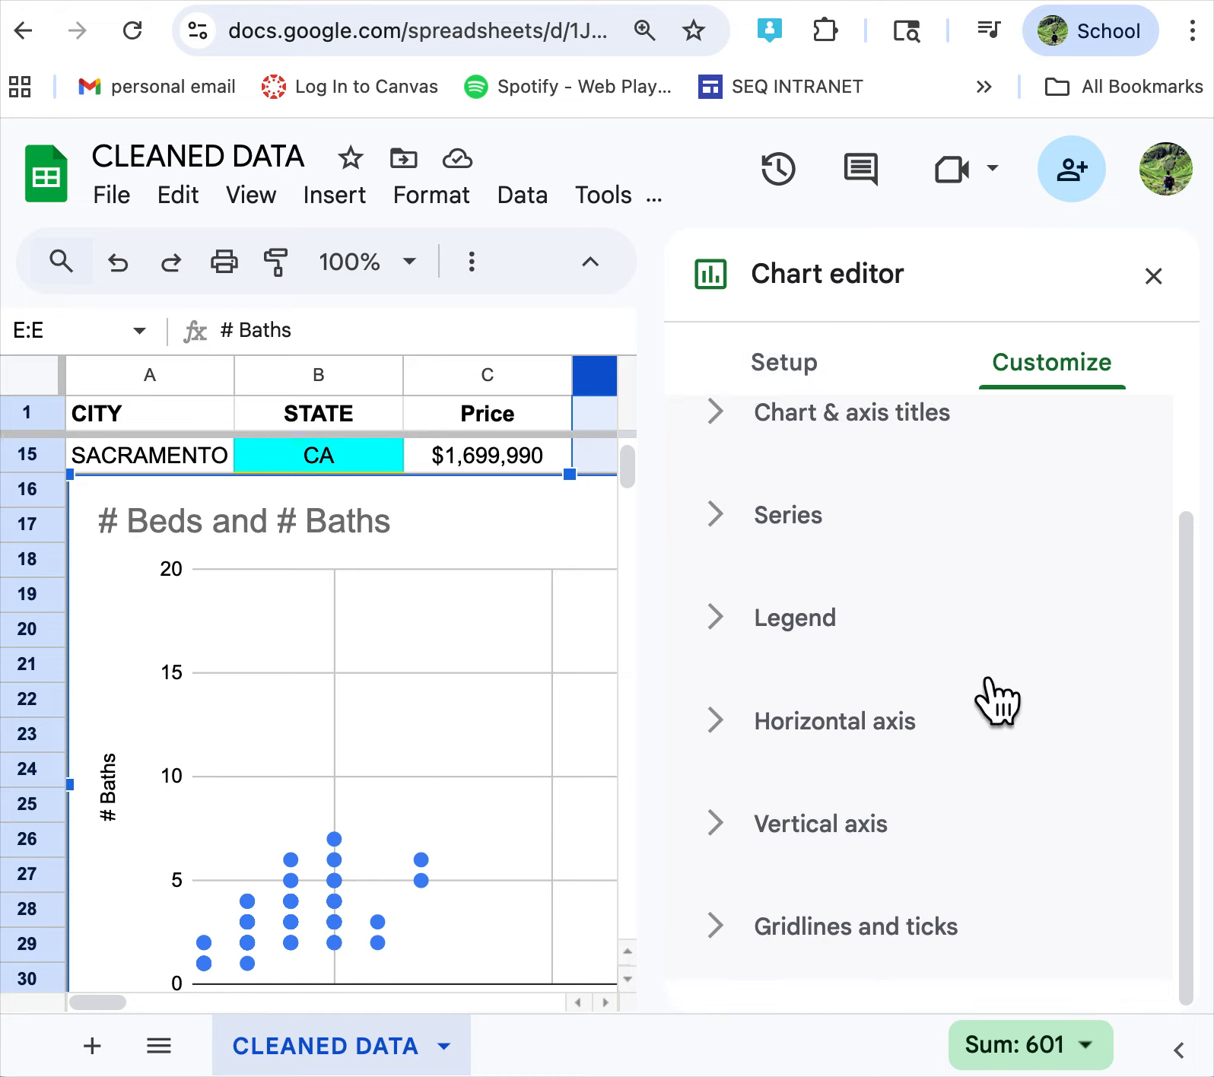
pyautogui.click(740, 528)
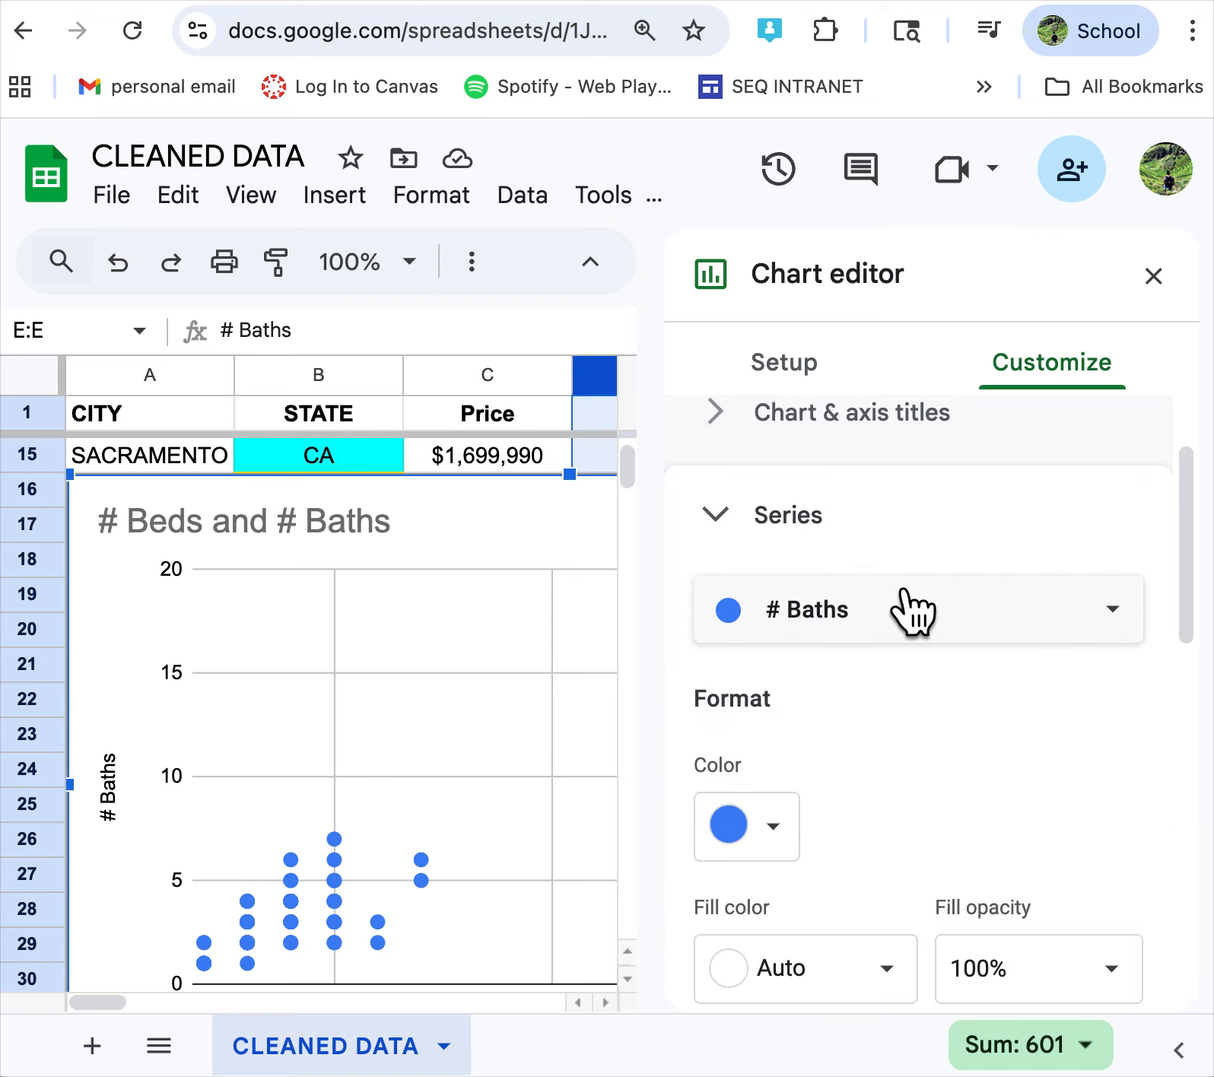
pyautogui.scroll(-8, 913, 607)
pyautogui.scroll(-4, 892, 579)
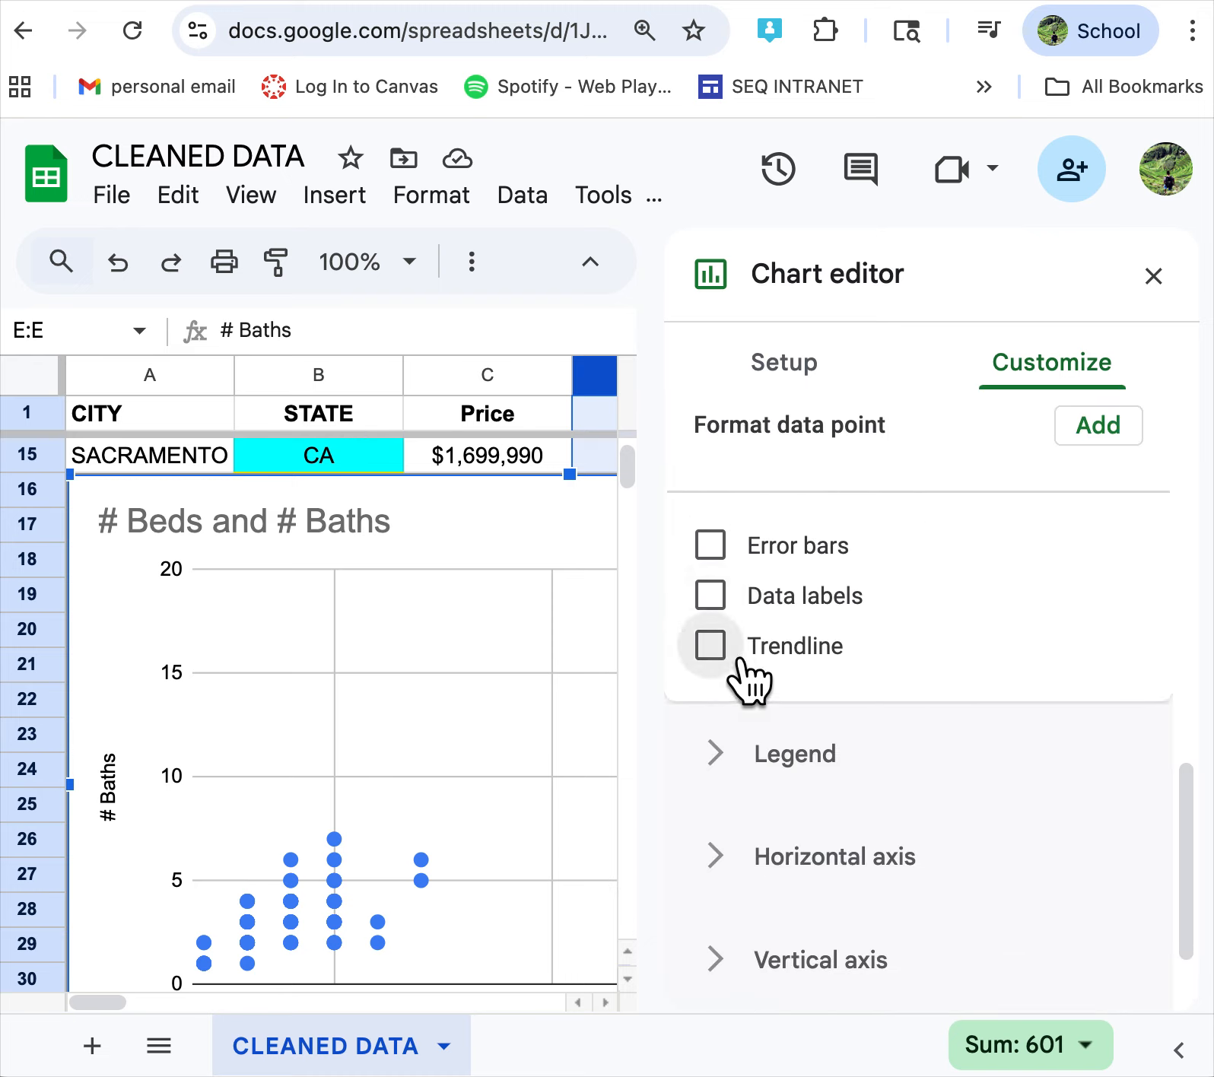
pyautogui.click(711, 646)
# - Show the R² value for the # Baths trendline and close the chart editor
pyautogui.scroll(-6, 891, 620)
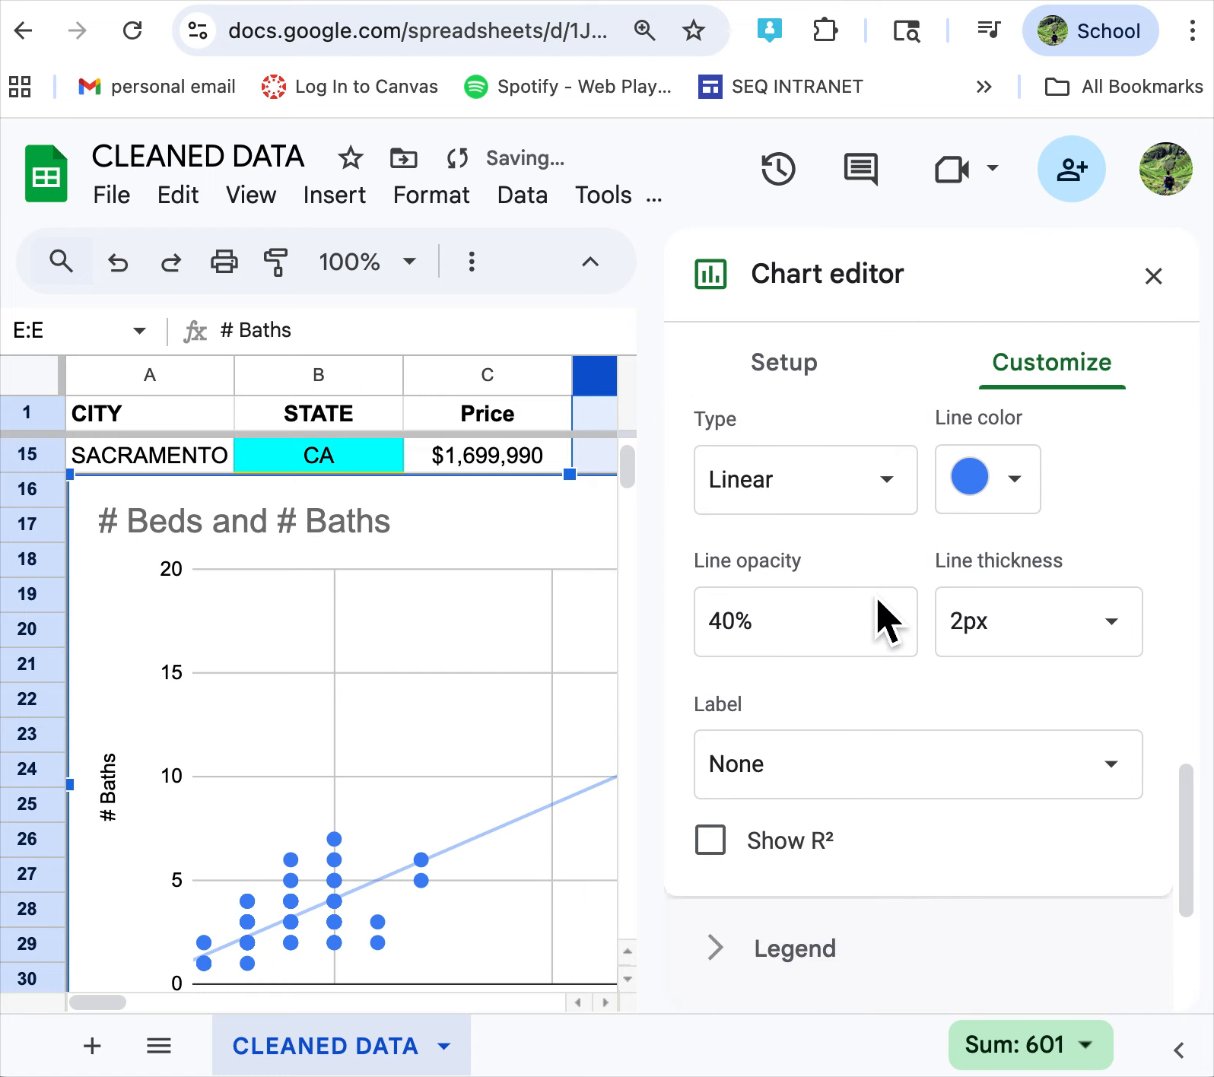
pyautogui.click(726, 653)
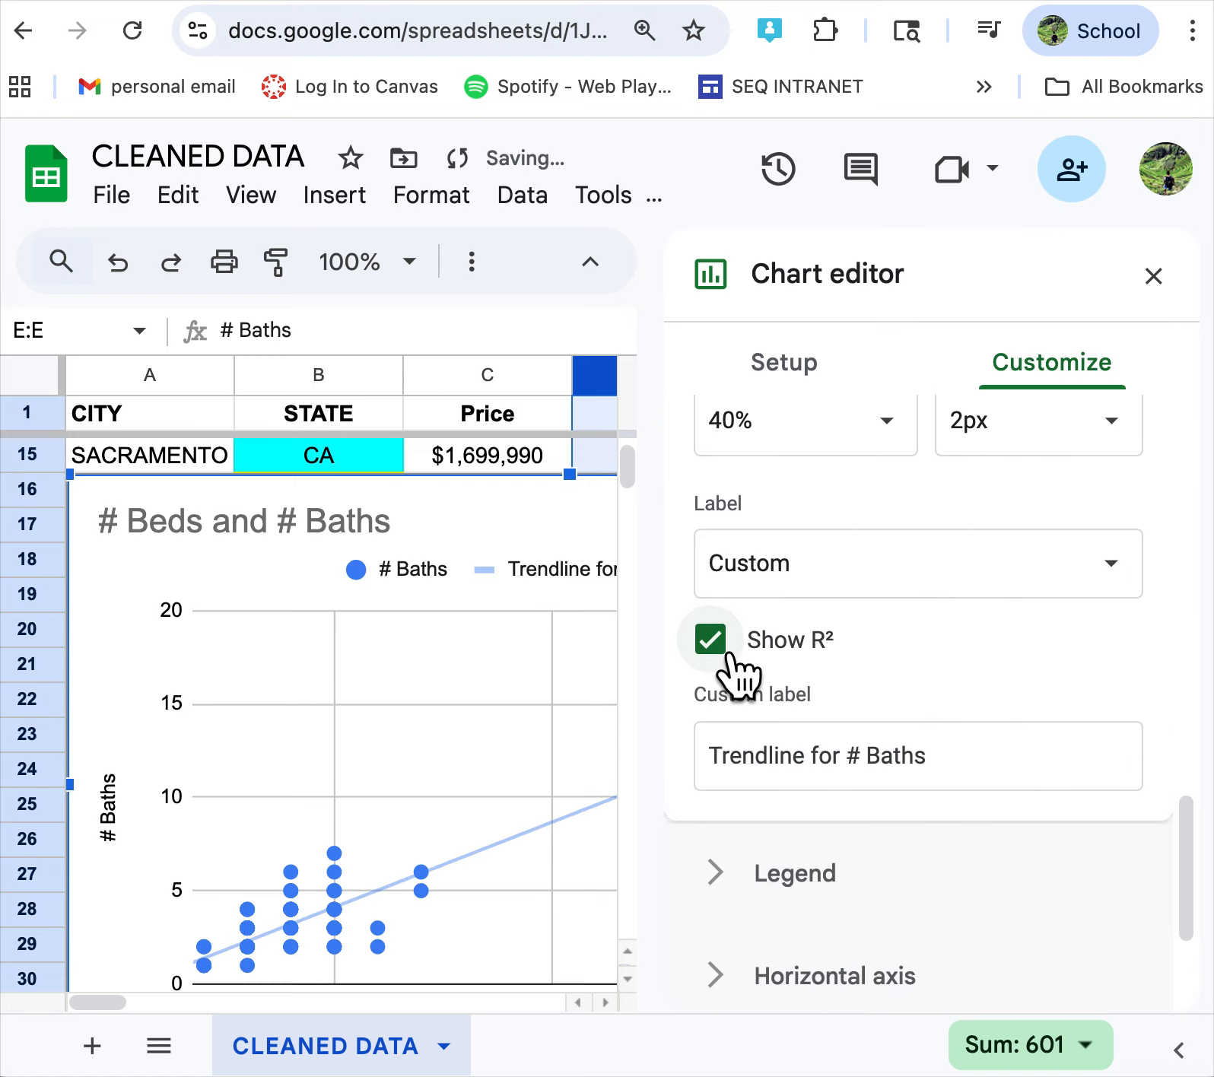
pyautogui.click(1155, 277)
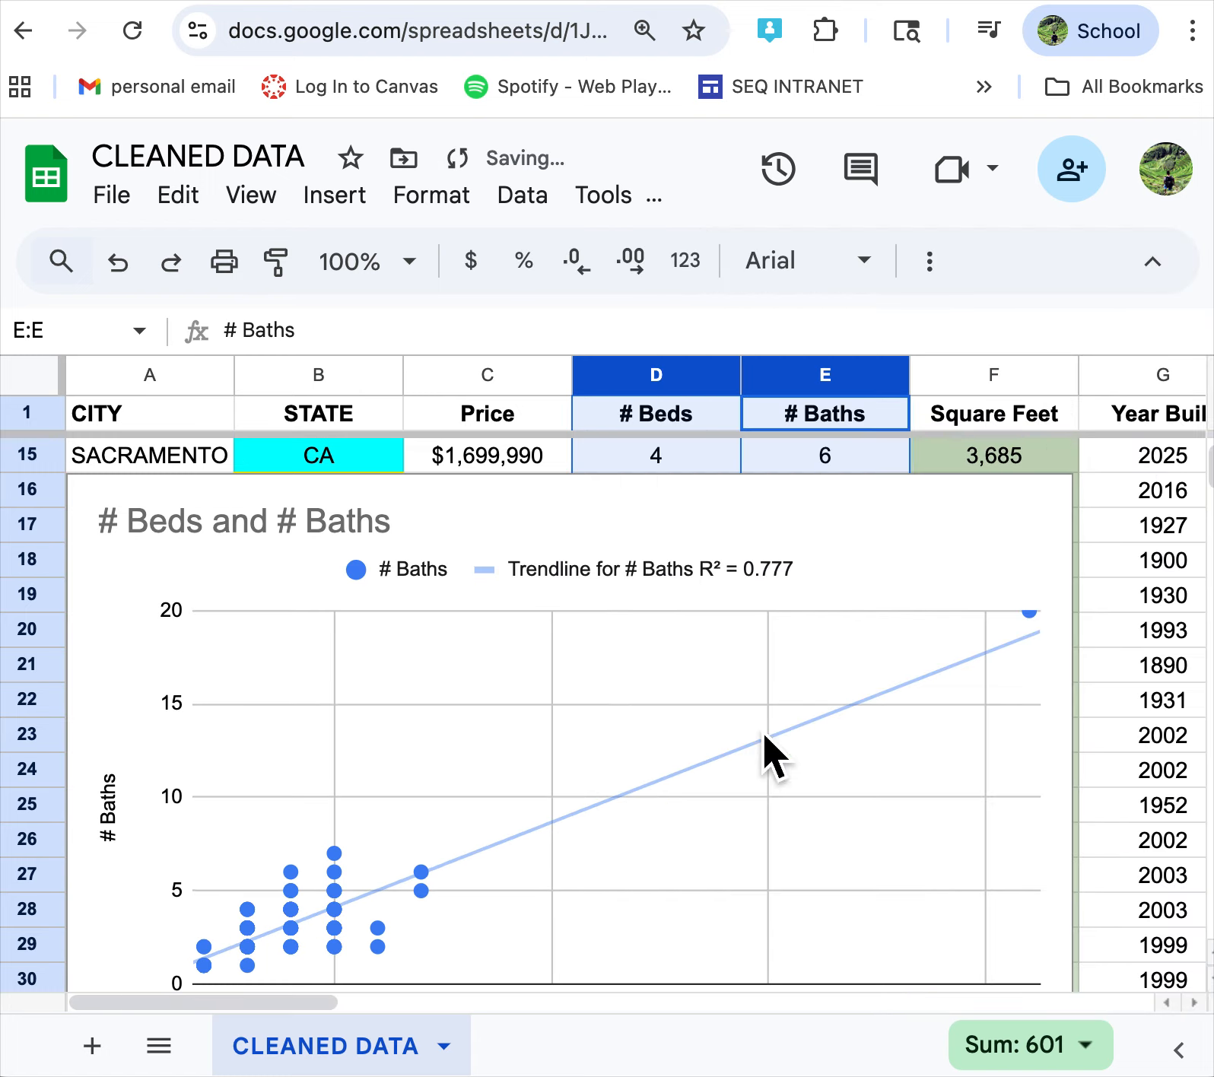
pyautogui.scroll(-5, 746, 802)
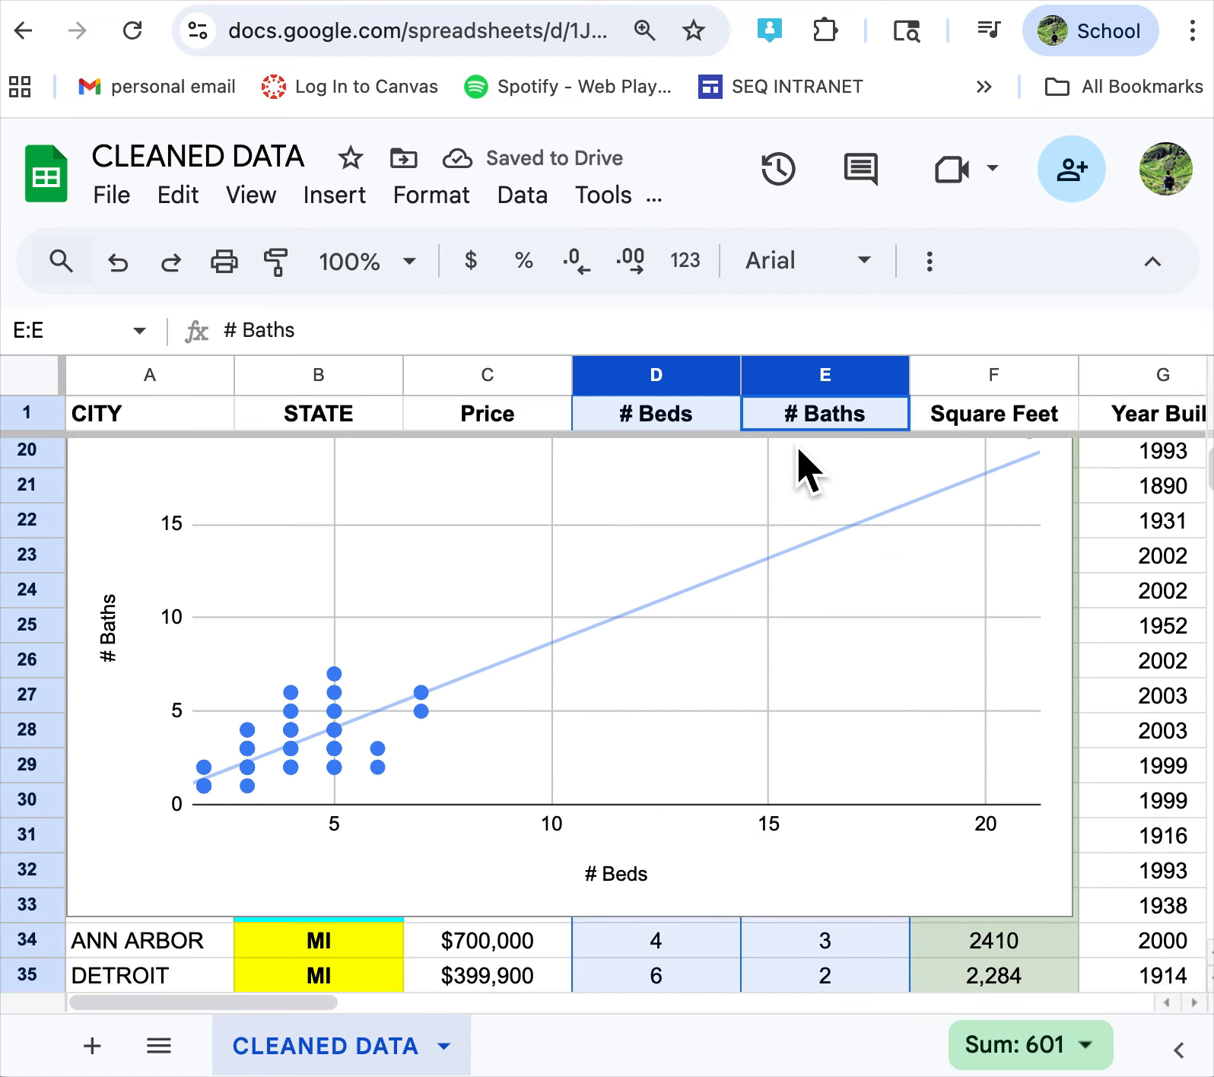